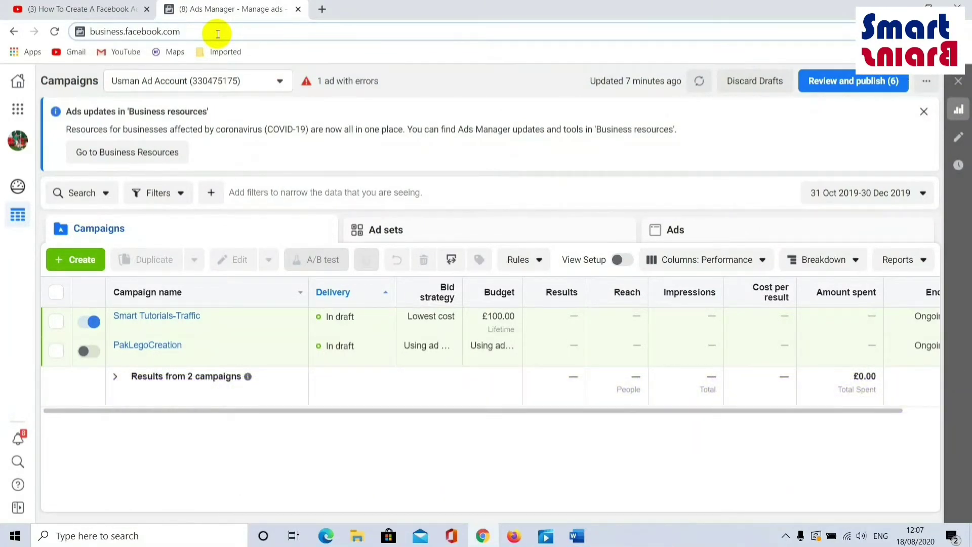
- Load business.facebook.com in the browser
key("Return")
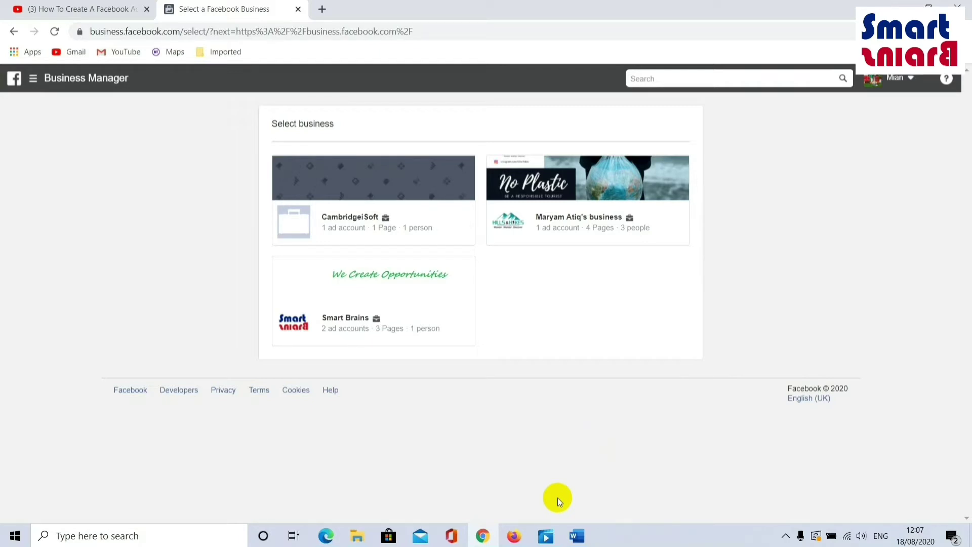
- Switch to the Word notes on Facebook advertisement and examine the Ad Manager and Ad Account definitions
left_click(577, 536)
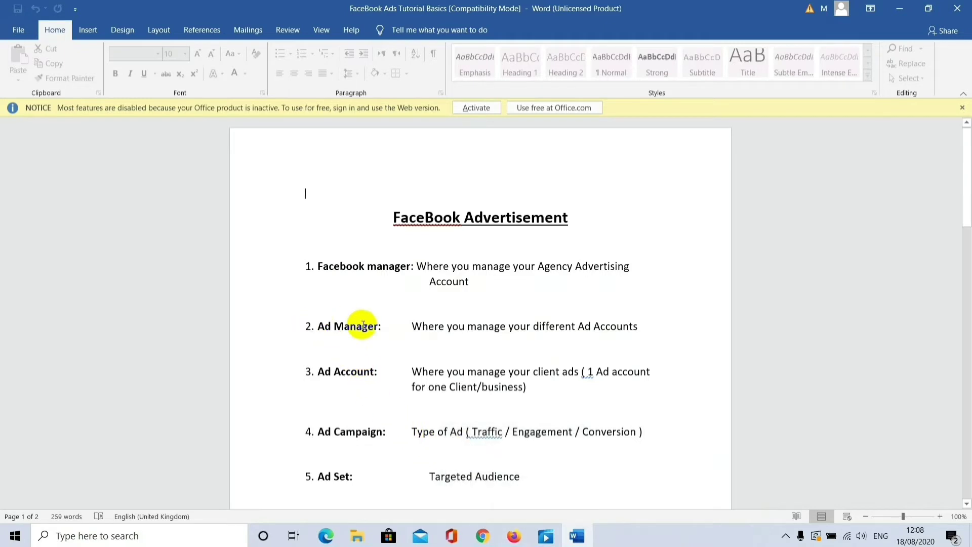
left_click(310, 325)
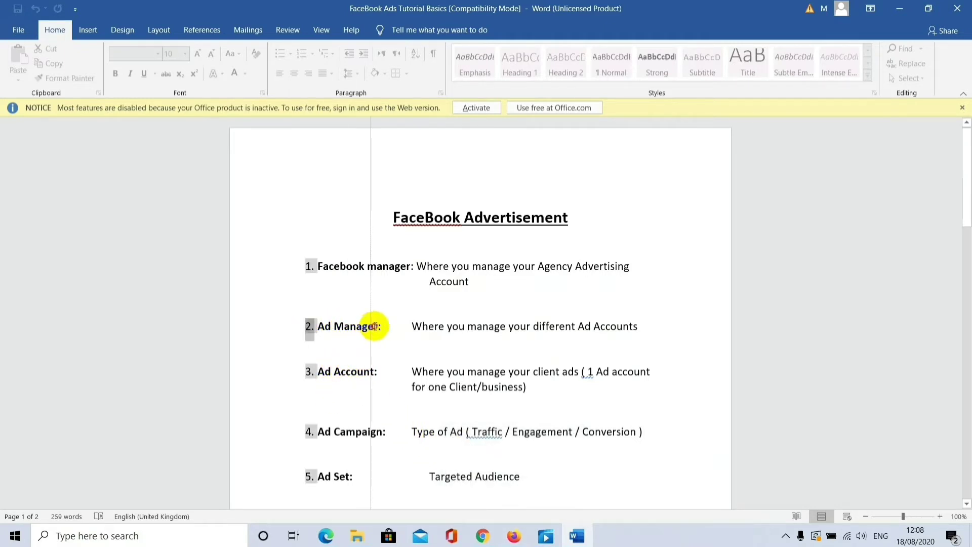
left_click(335, 375)
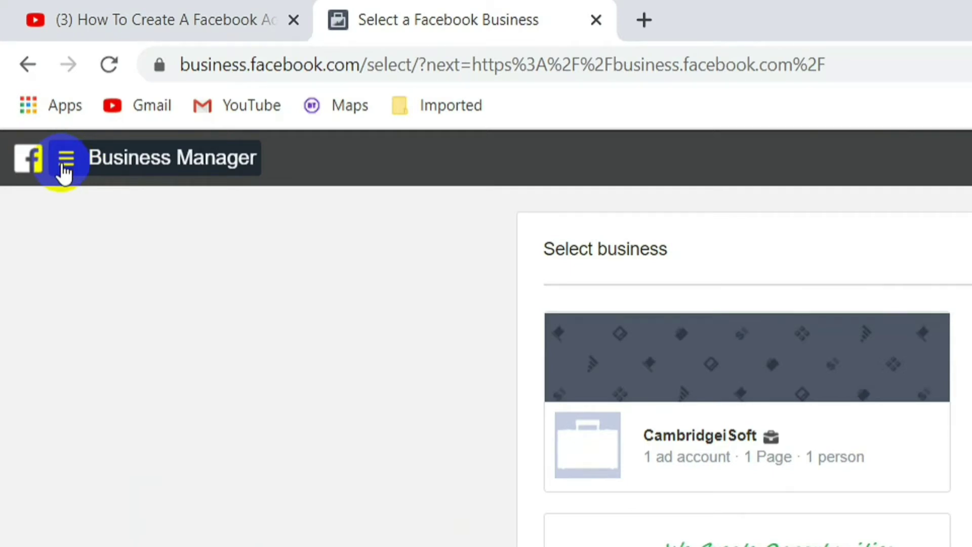
- Open Ads Manager from Business Manager in the browser and dismiss the ad blocker notice
left_click(63, 162)
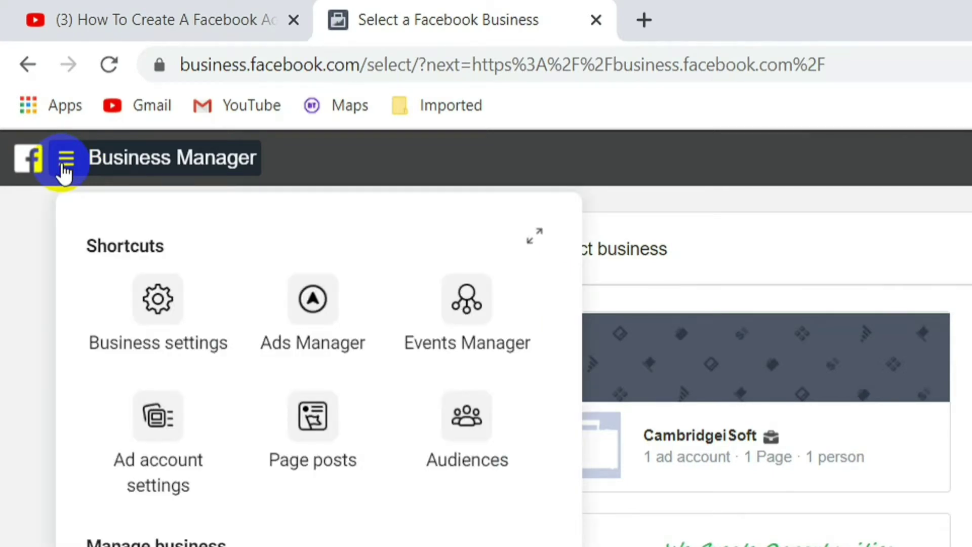
left_click(312, 302)
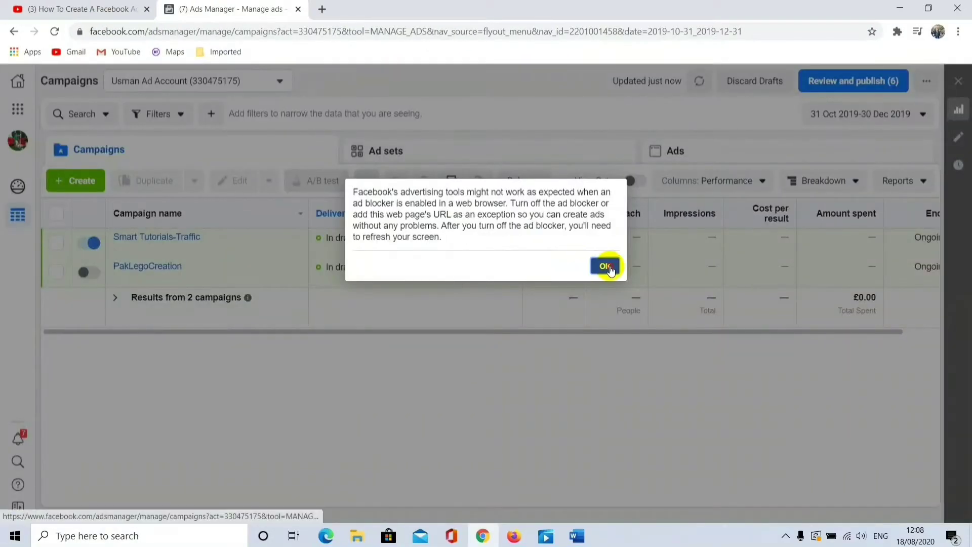
left_click(606, 266)
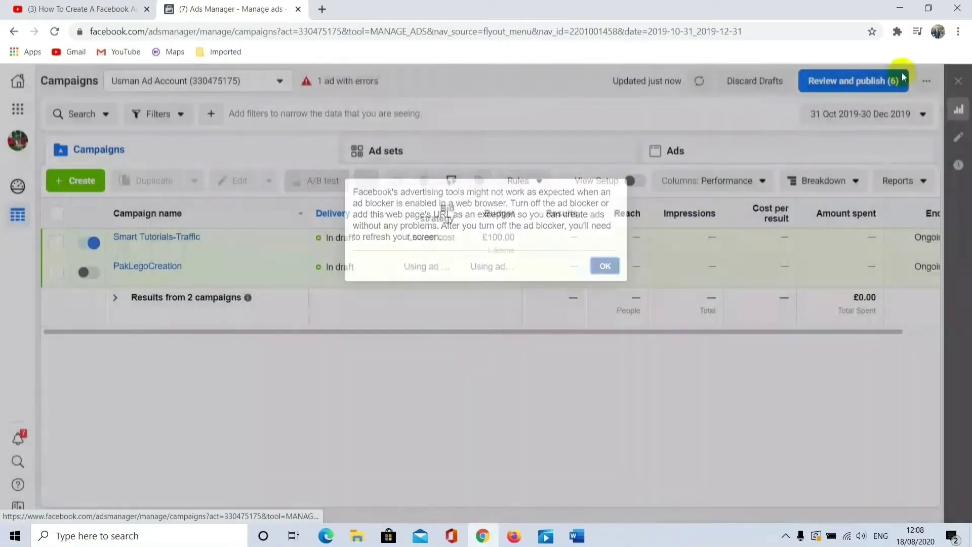
- Pause the AdBlock extension on the Ads Manager site and close the extensions list
left_click(958, 32)
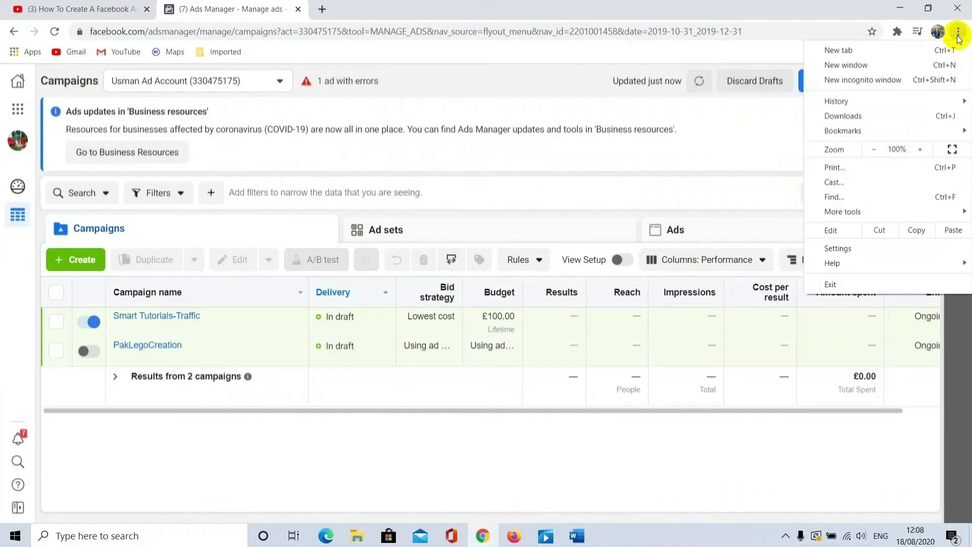
left_click(897, 32)
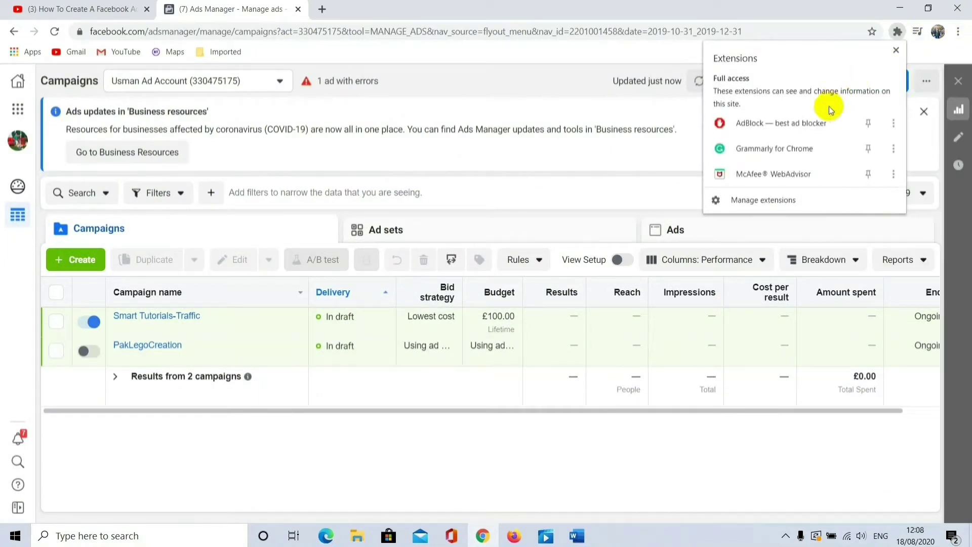
left_click(894, 122)
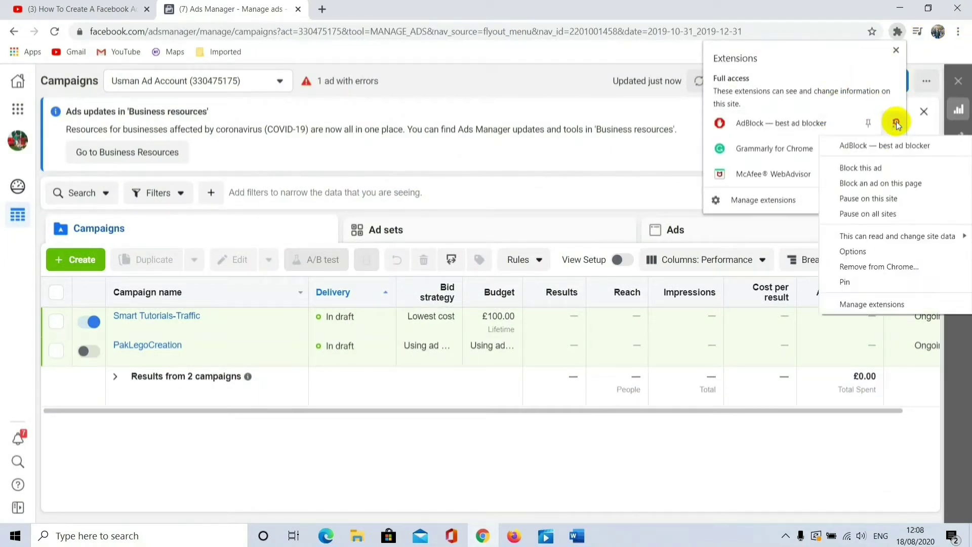
left_click(870, 199)
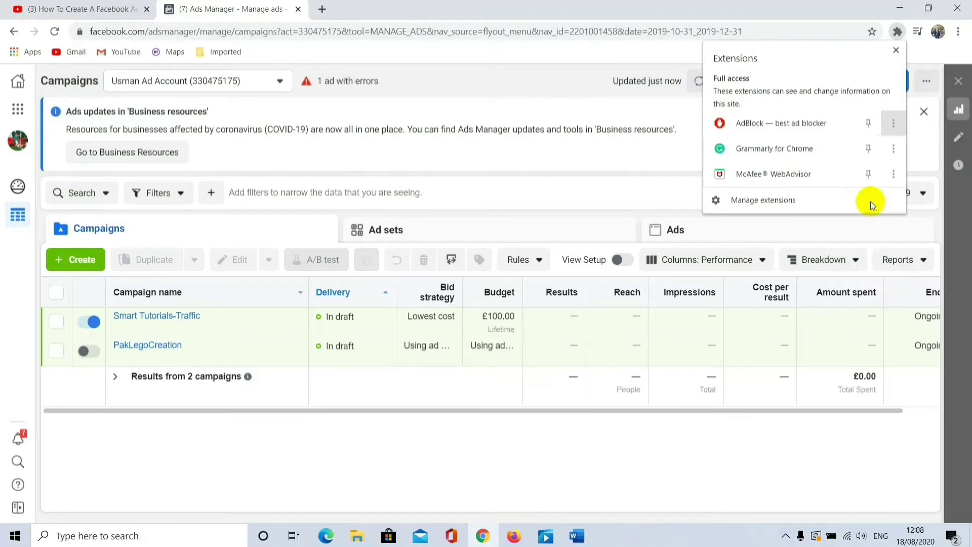
left_click(545, 465)
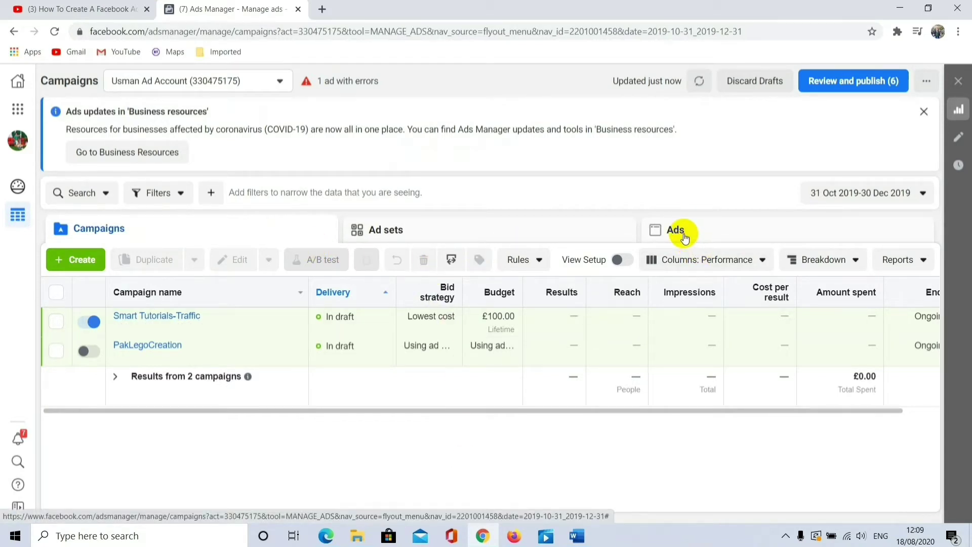
- Return to the Word notes and examine the Ad Account entry and the Engagement and Conversion types under Ad Campaign
left_click(576, 538)
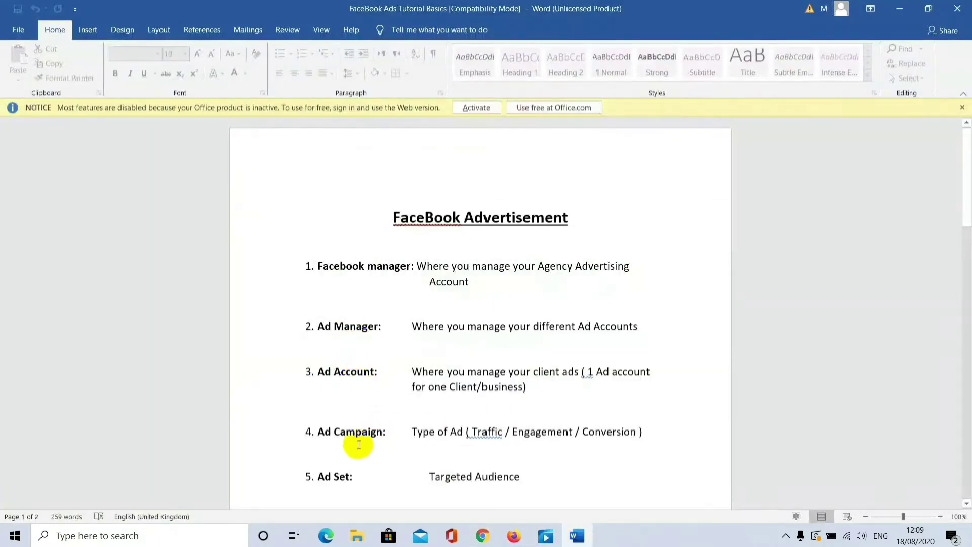
left_click(336, 372)
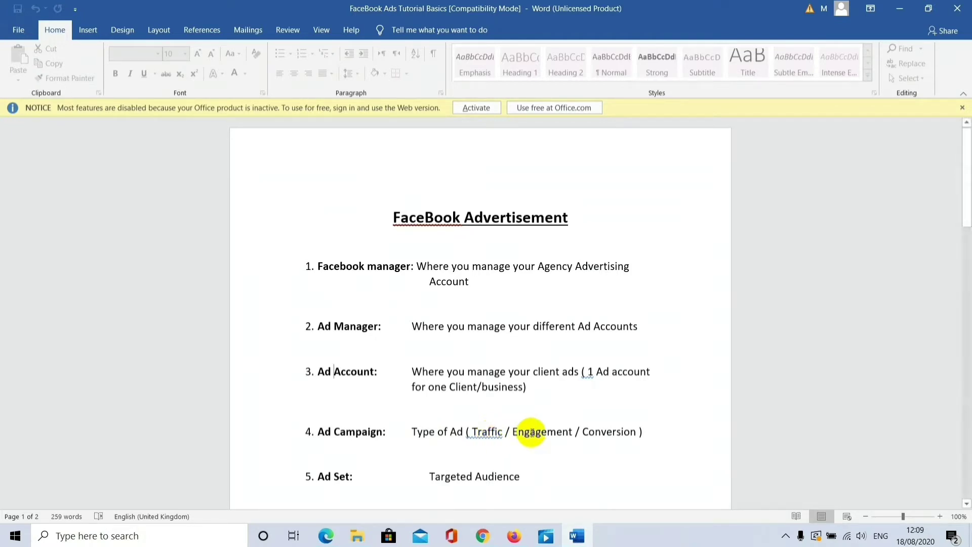
left_click_drag(507, 431, 558, 430)
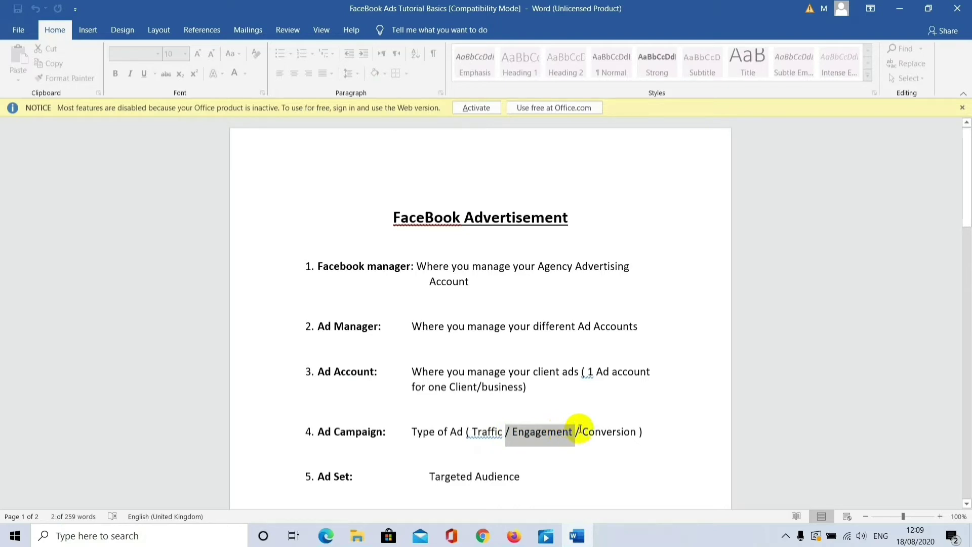
left_click(581, 432)
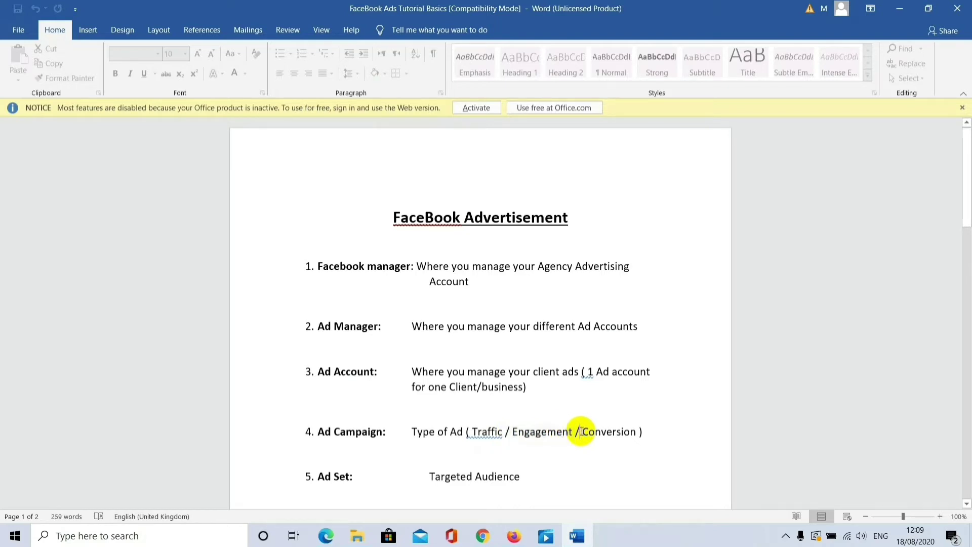
left_click_drag(581, 431, 625, 430)
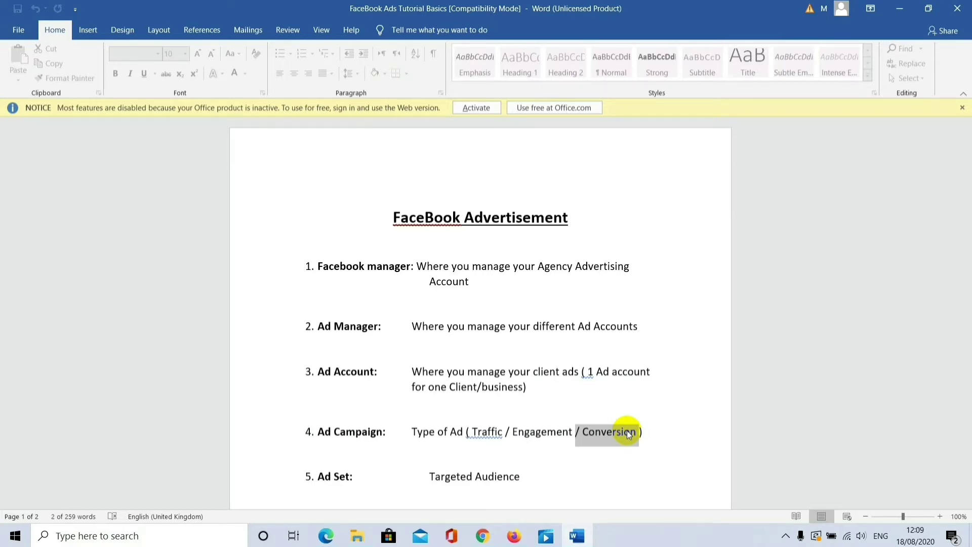
left_click(670, 404)
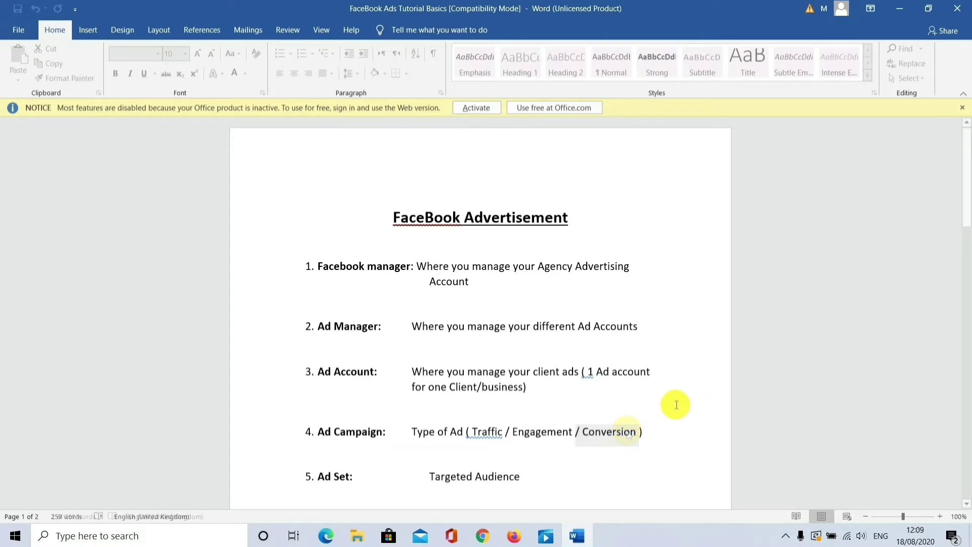
- Examine the Ad Set definition further down the notes, highlighting the words "Targeted Audience"
left_click_drag(964, 215, 966, 261)
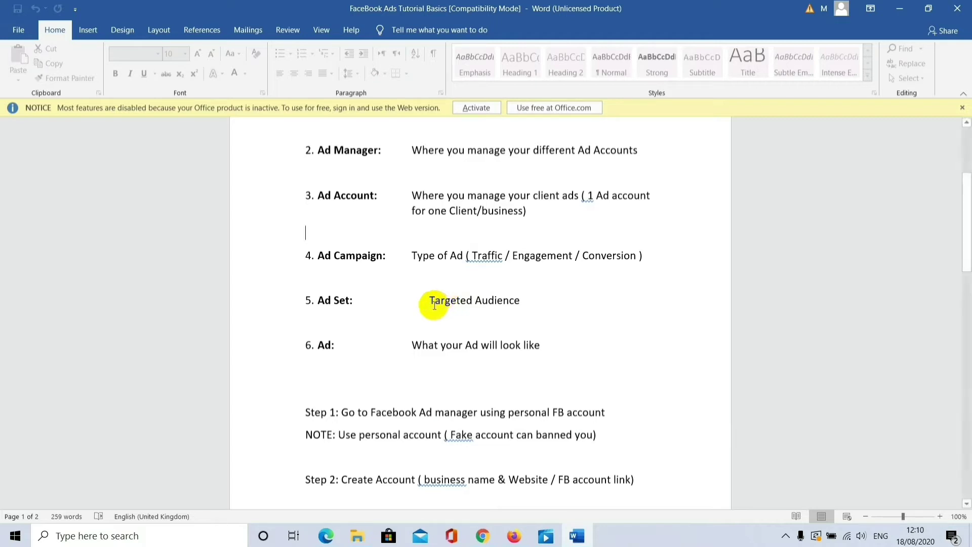
left_click_drag(429, 303, 516, 310)
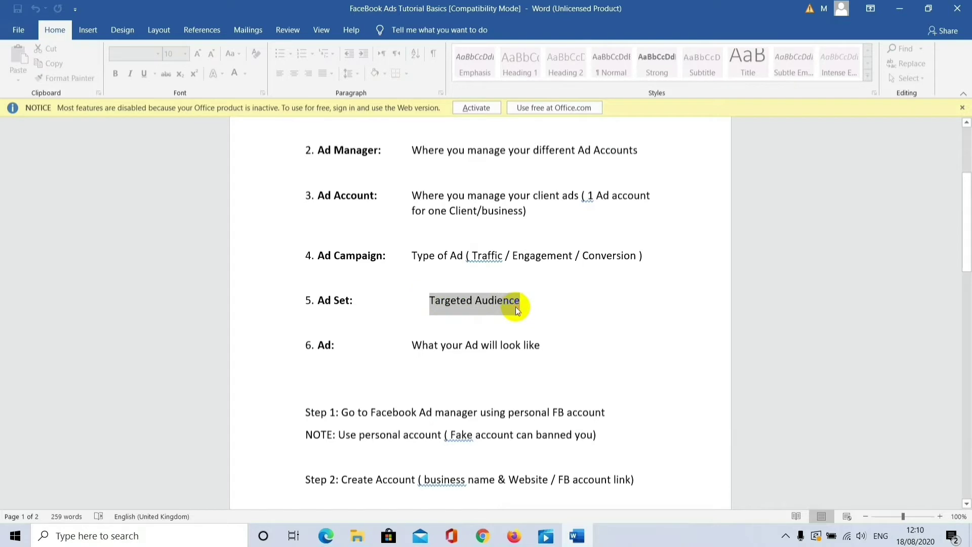
left_click(555, 316)
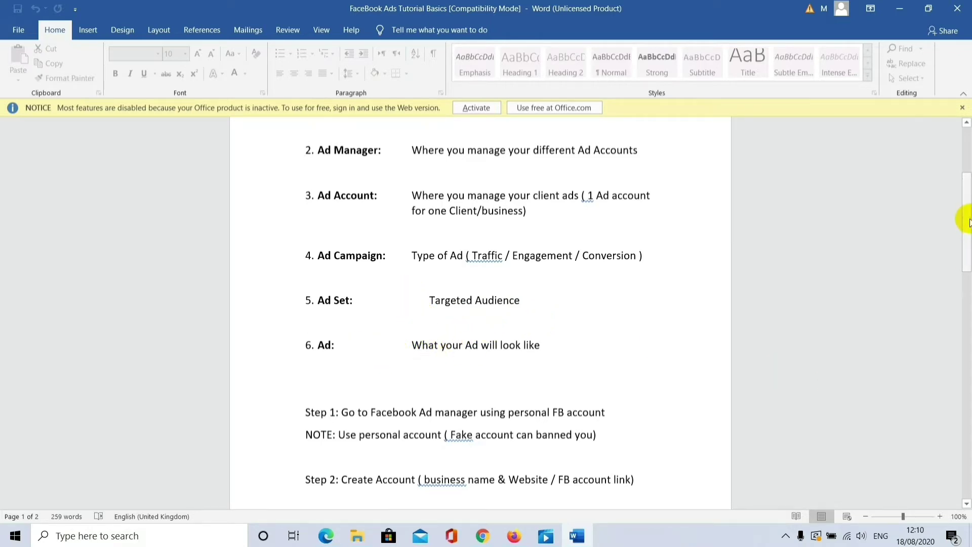
- Read through the numbered account setup steps in the notes, highlighting the Business FB page link in Step 3
left_click_drag(968, 221, 969, 282)
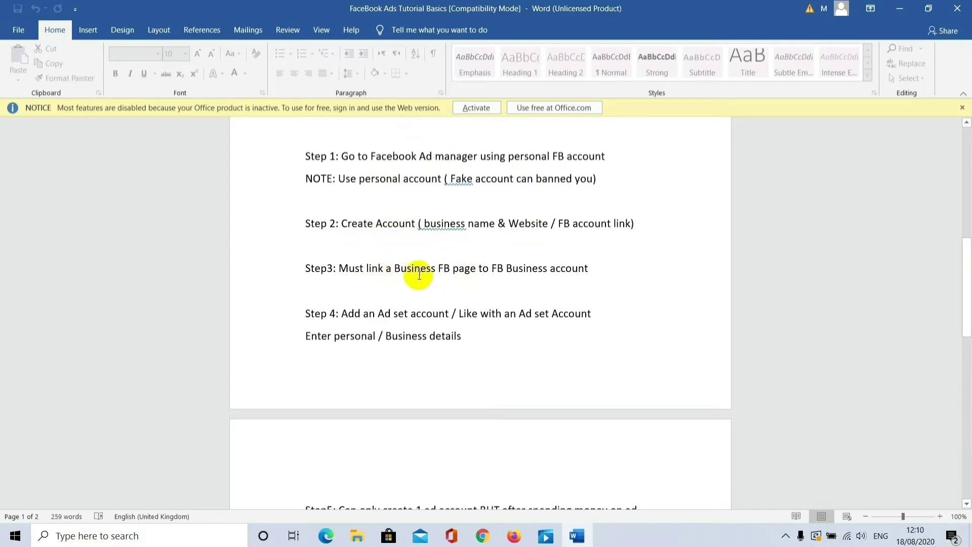
left_click_drag(395, 270, 491, 269)
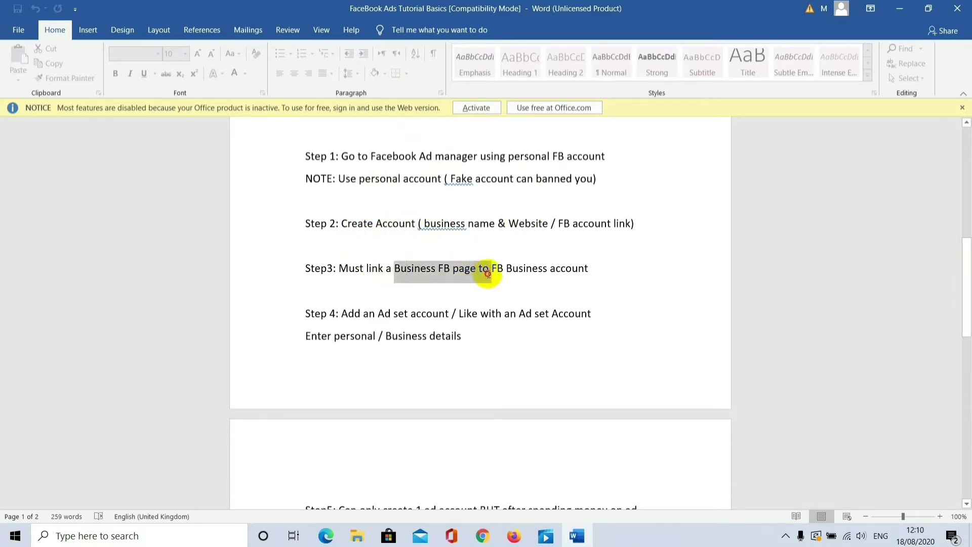
left_click(502, 352)
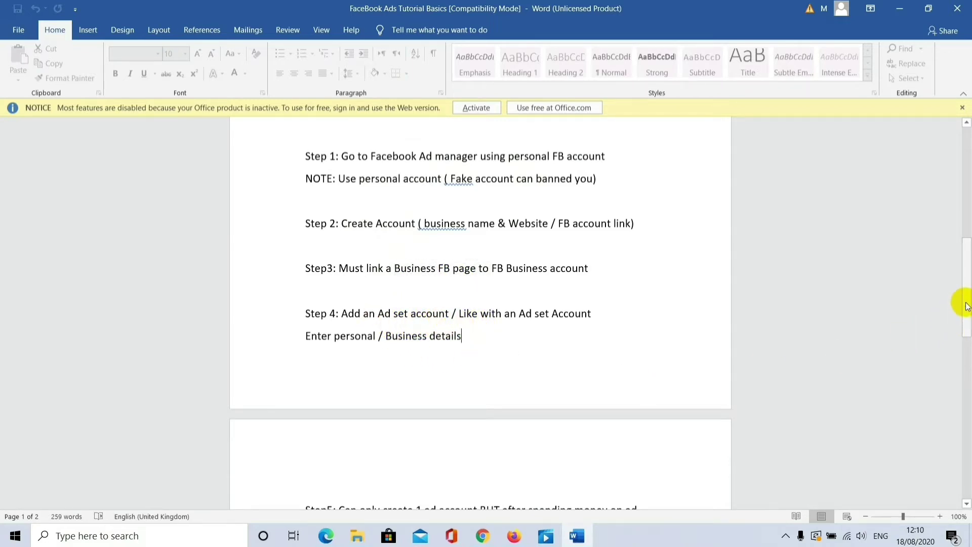
left_click_drag(968, 307, 966, 378)
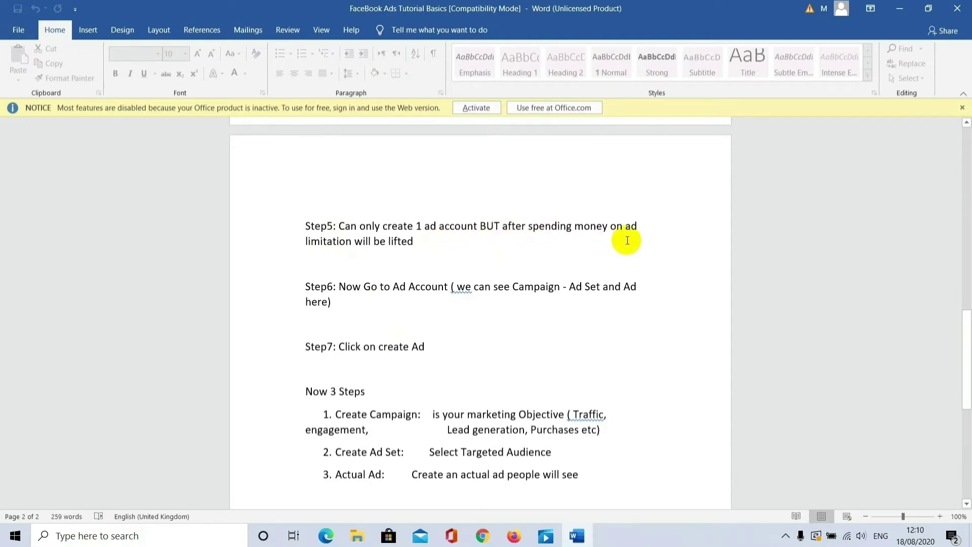
- Switch to Ads Manager in the browser and display the list of available business and personal accounts
left_click(483, 535)
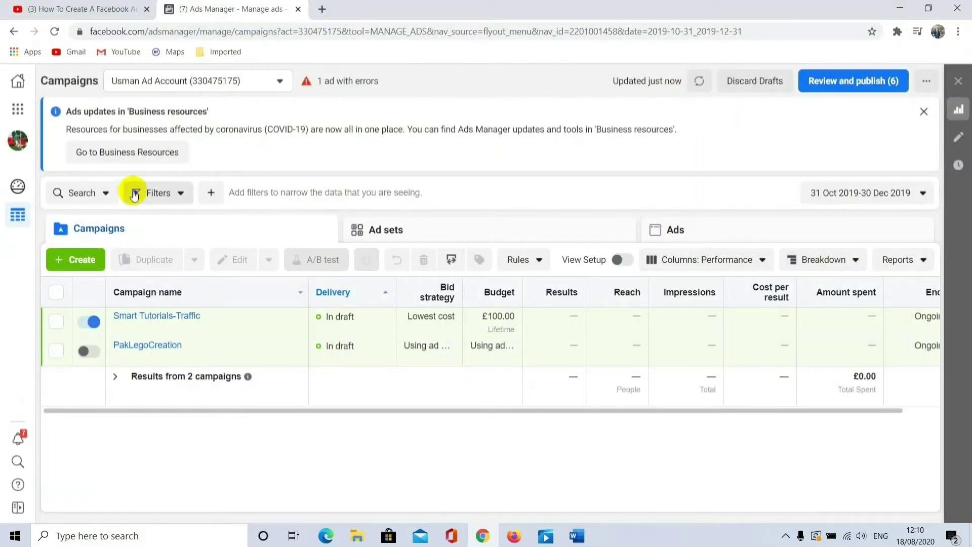
left_click(16, 143)
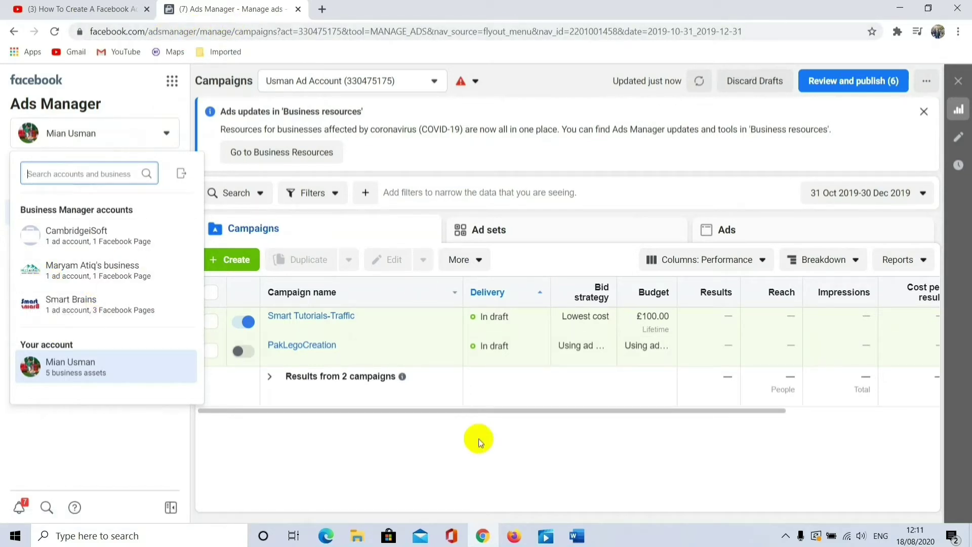
- Go back to the Word notes and read the three-step outline of campaign, ad set and actual ad
left_click(581, 538)
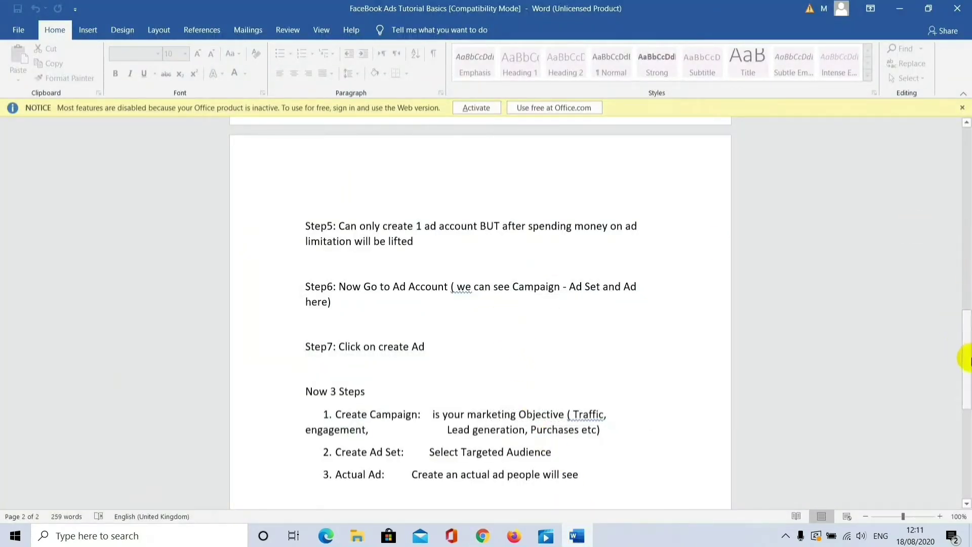
mouse_move(968, 362)
left_mouse_down()
mouse_move(968, 380)
mouse_move(968, 370)
left_mouse_up()
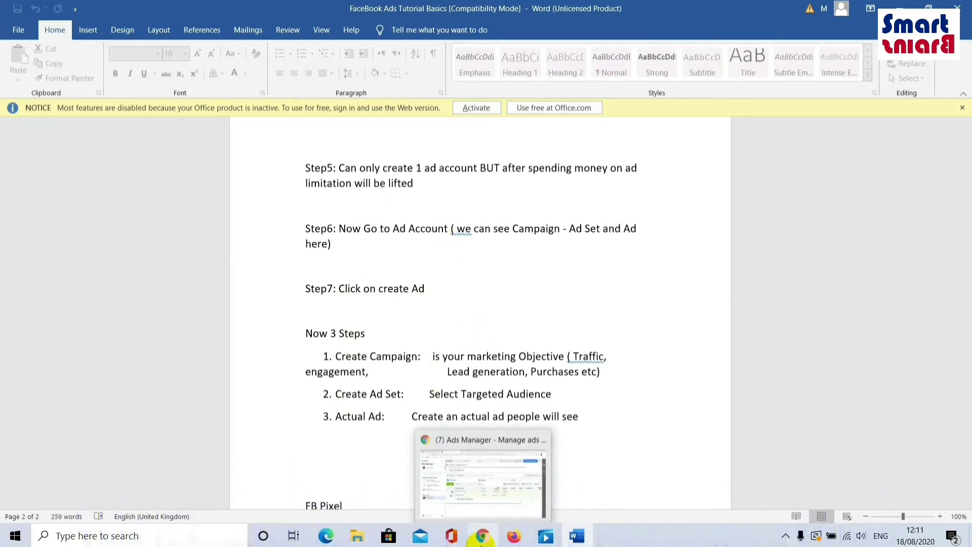
- Return to Ads Manager in the browser, start a new campaign and choose the Conversions objective, dismissing the antivirus pop-up
left_click(481, 539)
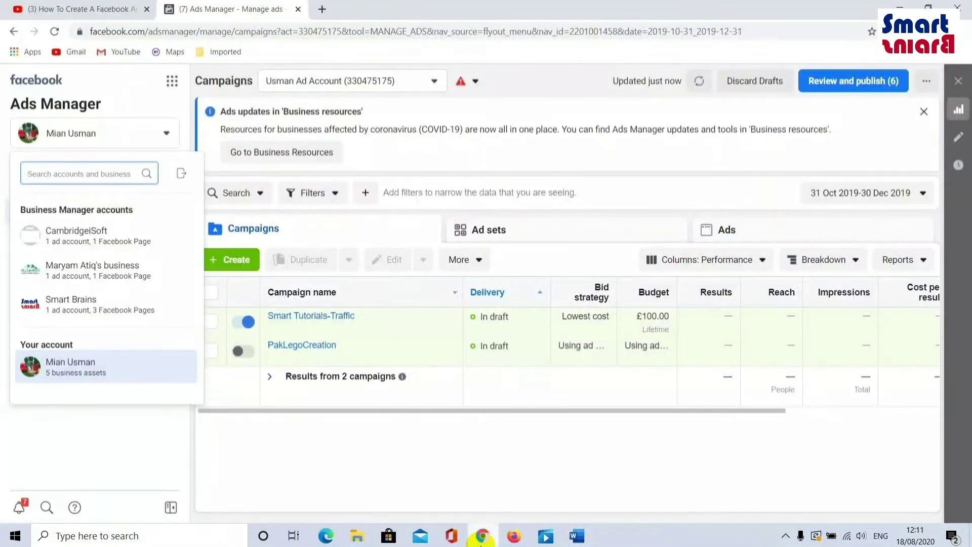
left_click(299, 476)
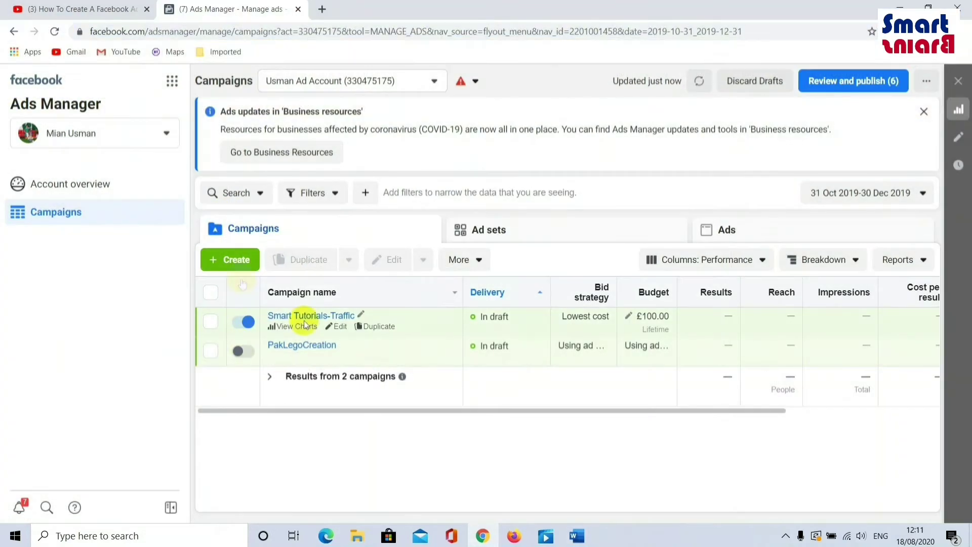
left_click(220, 262)
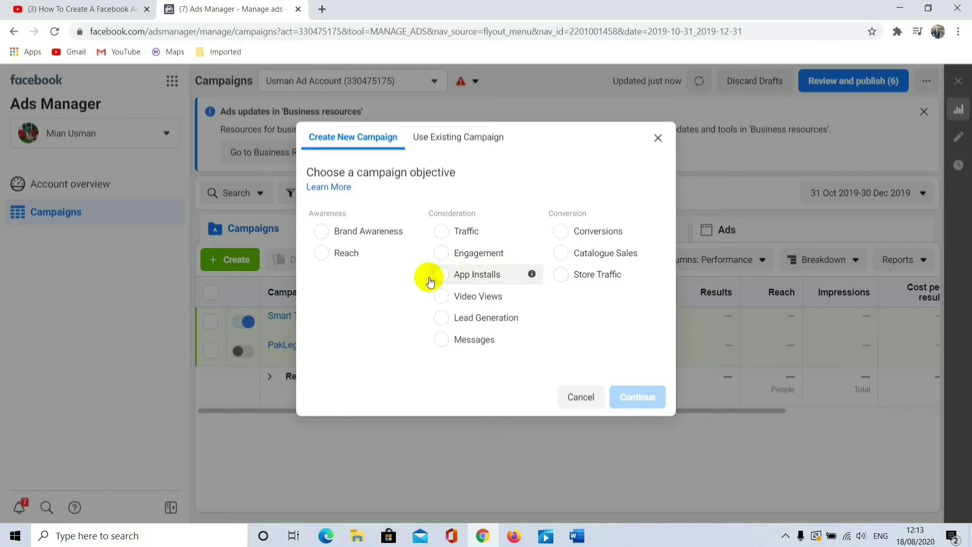
left_click(567, 234)
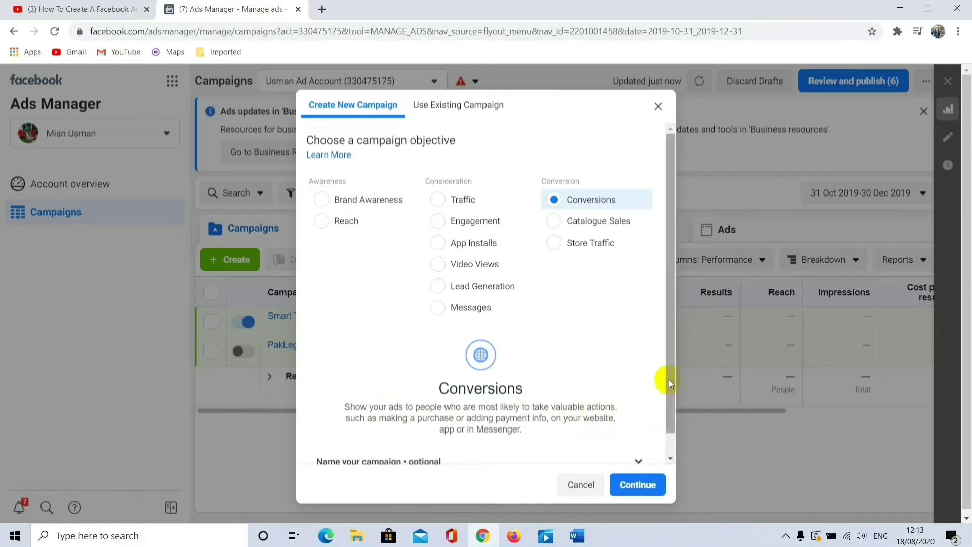
left_click_drag(674, 321, 673, 364)
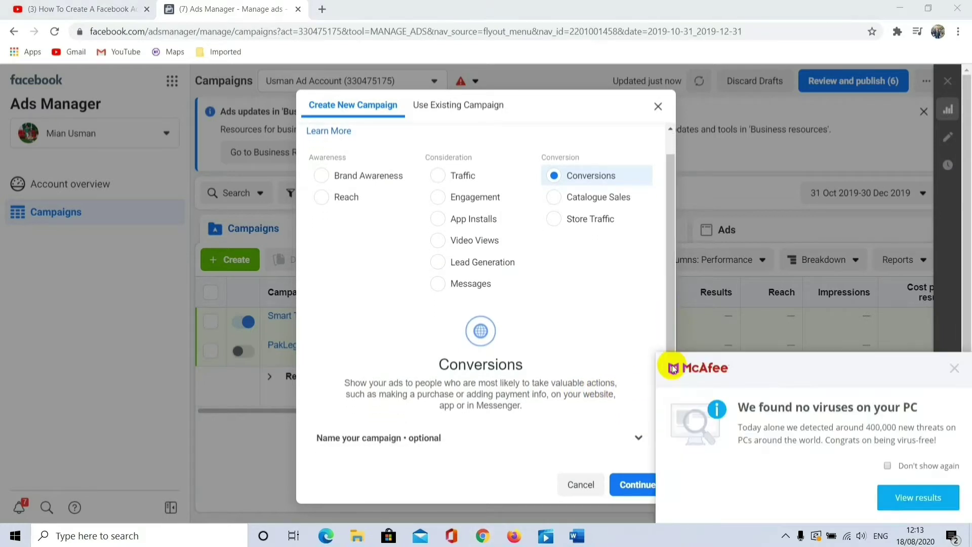
left_click(955, 369)
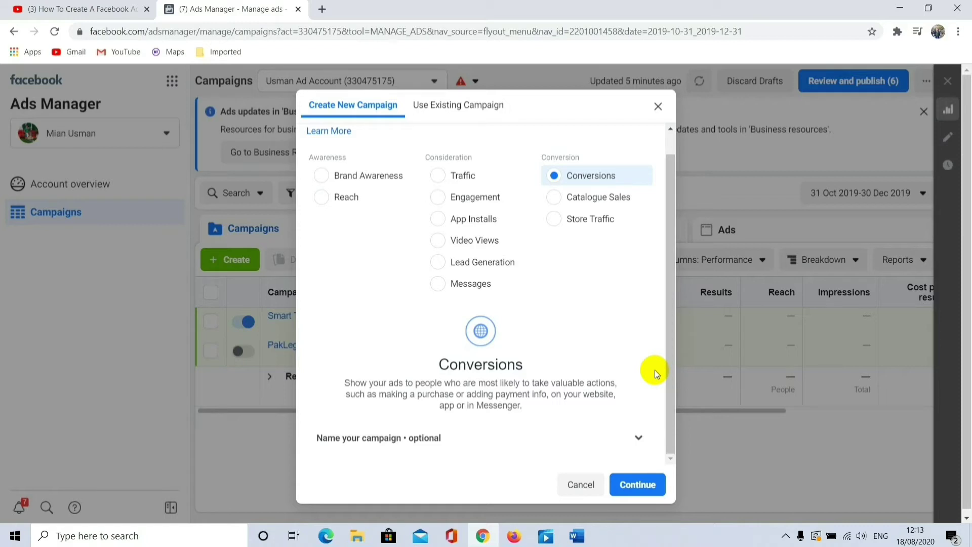
- Expand the optional naming section of the new campaign and name the campaign "Sale-books-uk-conversion"
left_click(637, 439)
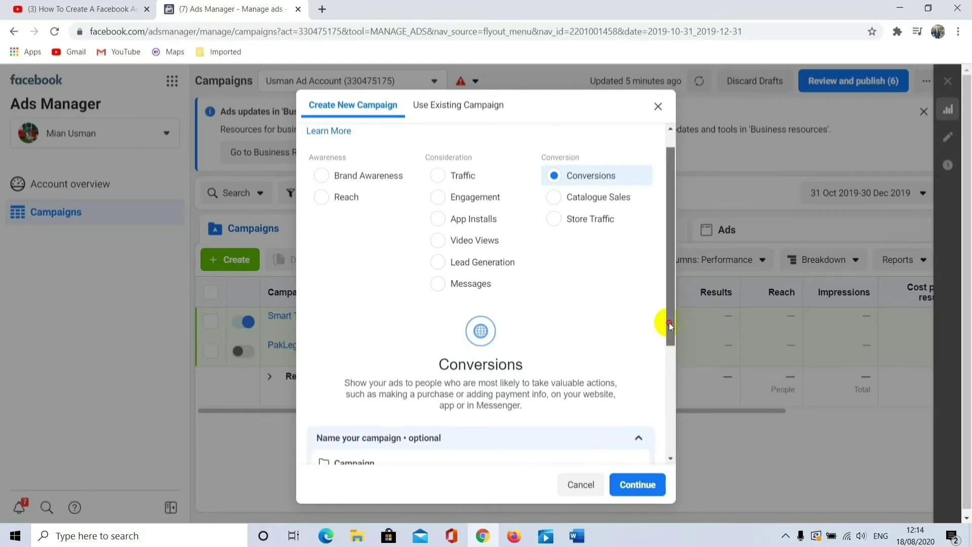
left_click_drag(668, 326, 662, 428)
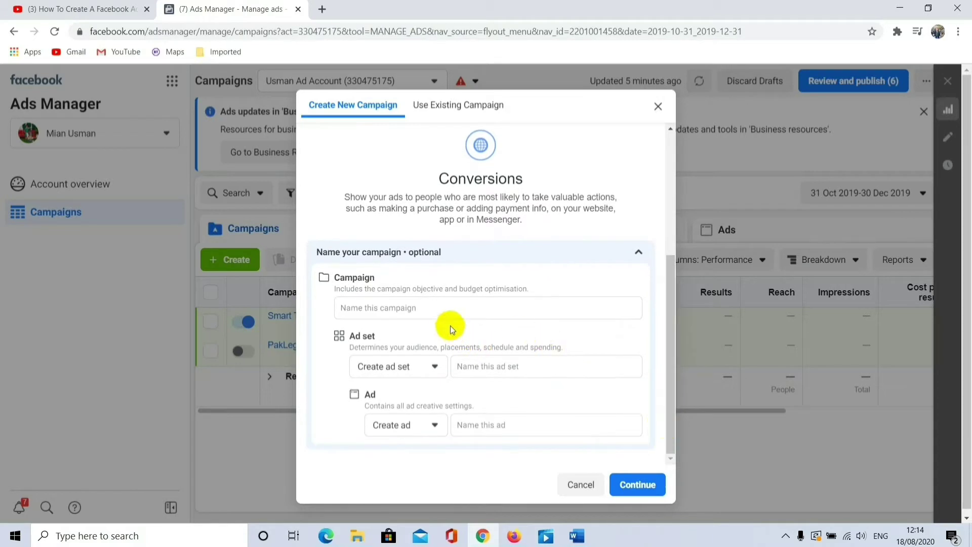
left_click(432, 306)
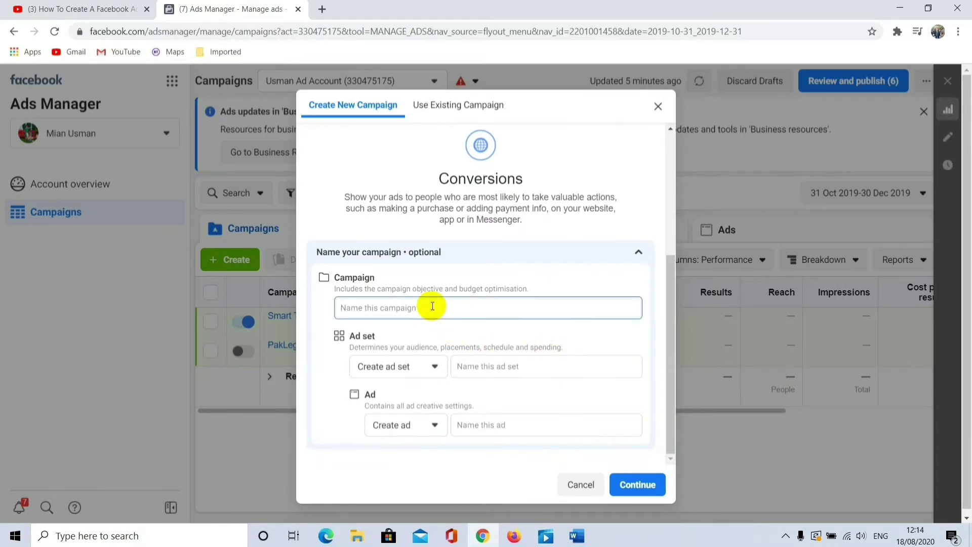
type("Sale-books-uk-conversion")
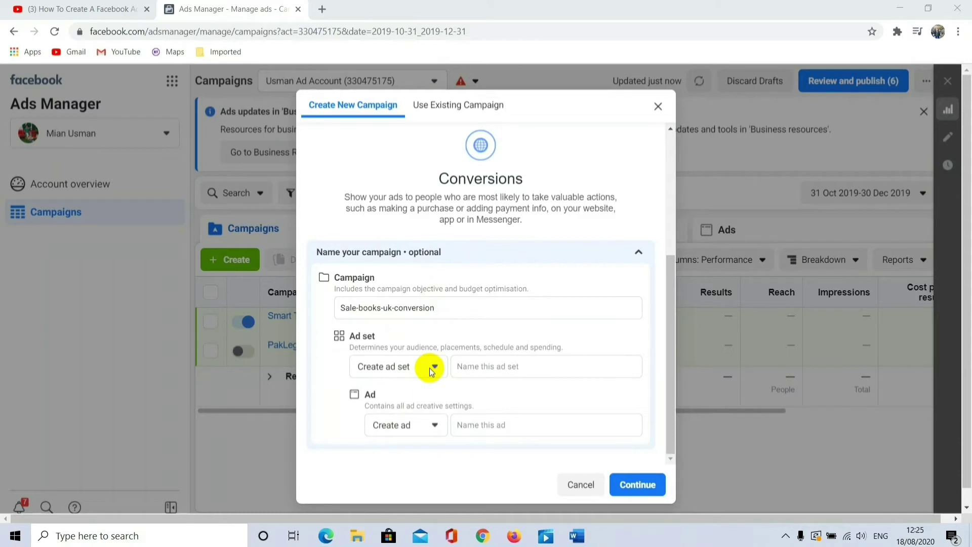
- Name the campaign's new ad set "sale-Murshad-uk"
left_click(500, 371)
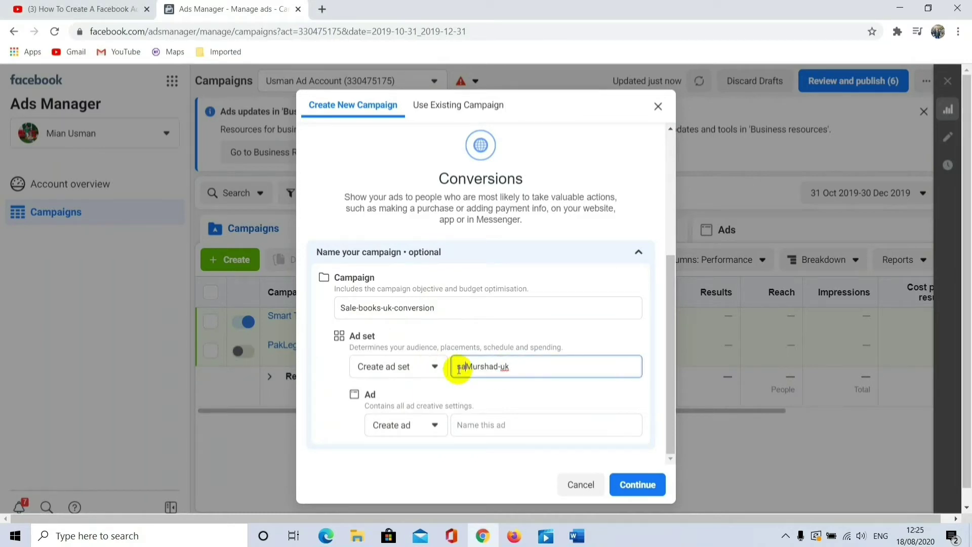
type("le-")
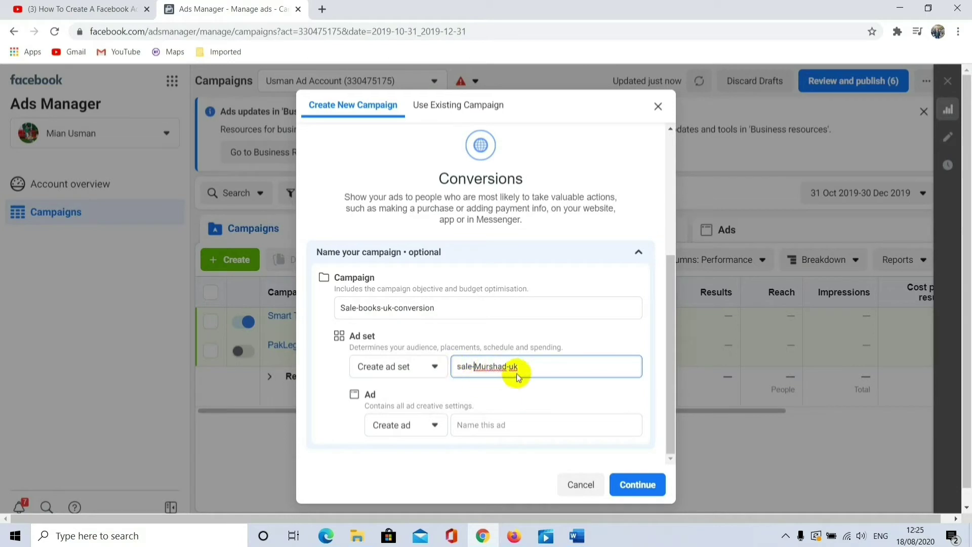
left_click(542, 387)
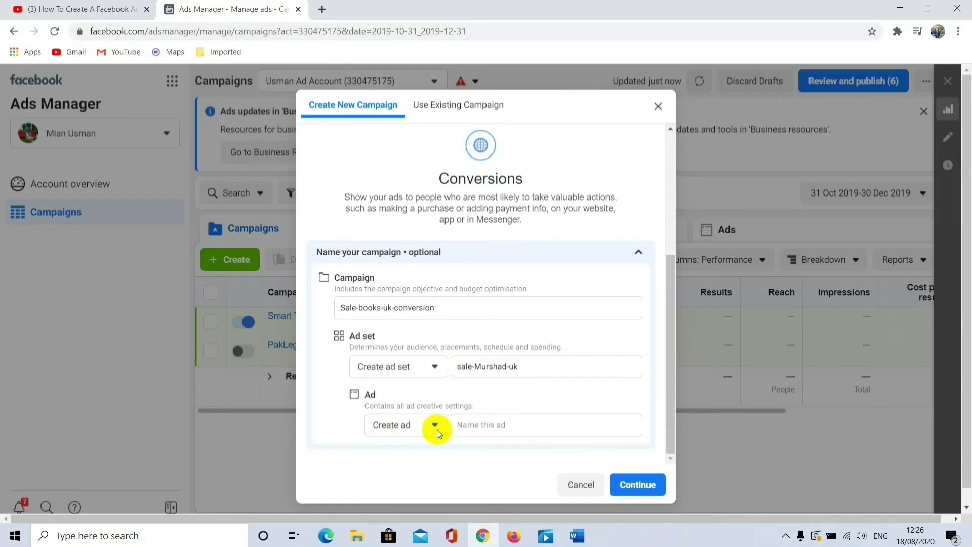
- Name the new ad "Sale-Murshar-uk-ad" and continue to the campaign's editing page
left_click(495, 428)
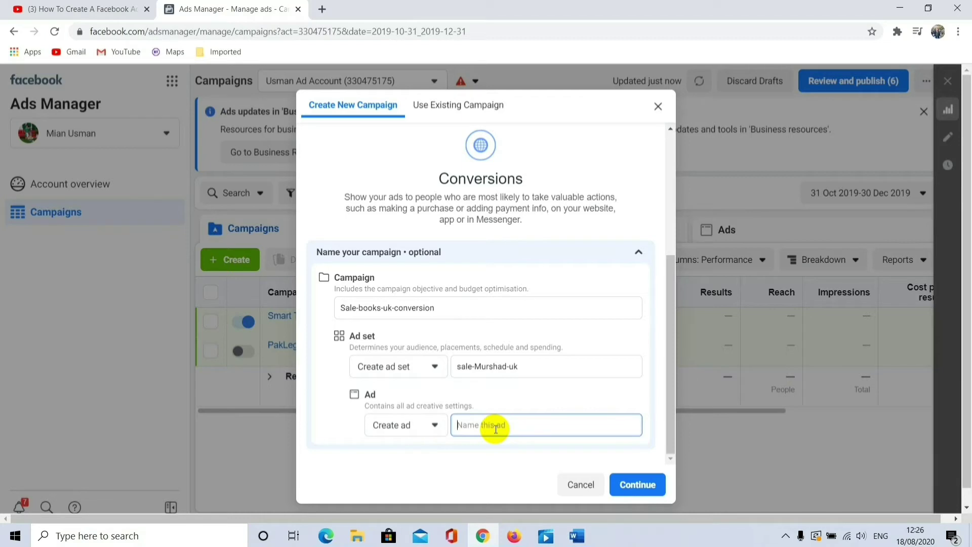
type("Sale-Murshad")
type("-uk-ad")
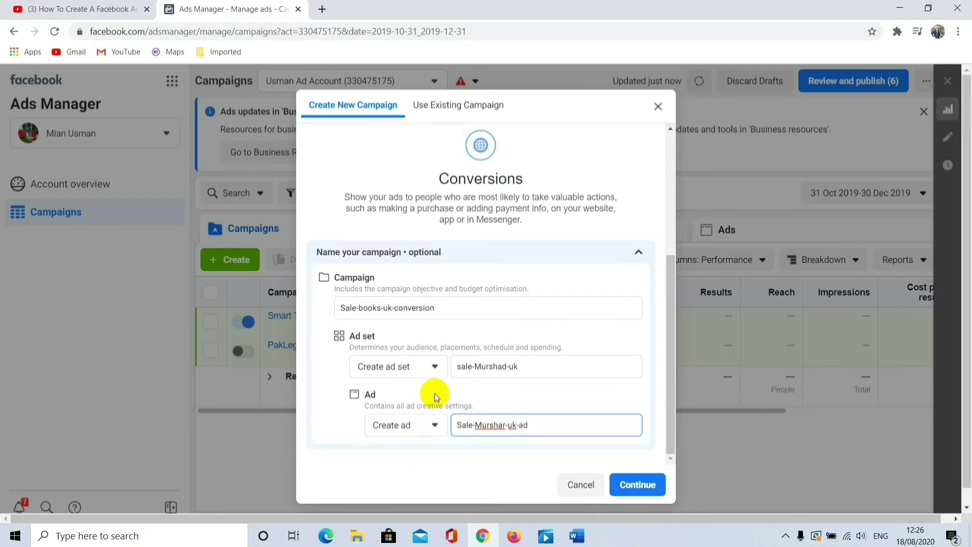
left_click(642, 485)
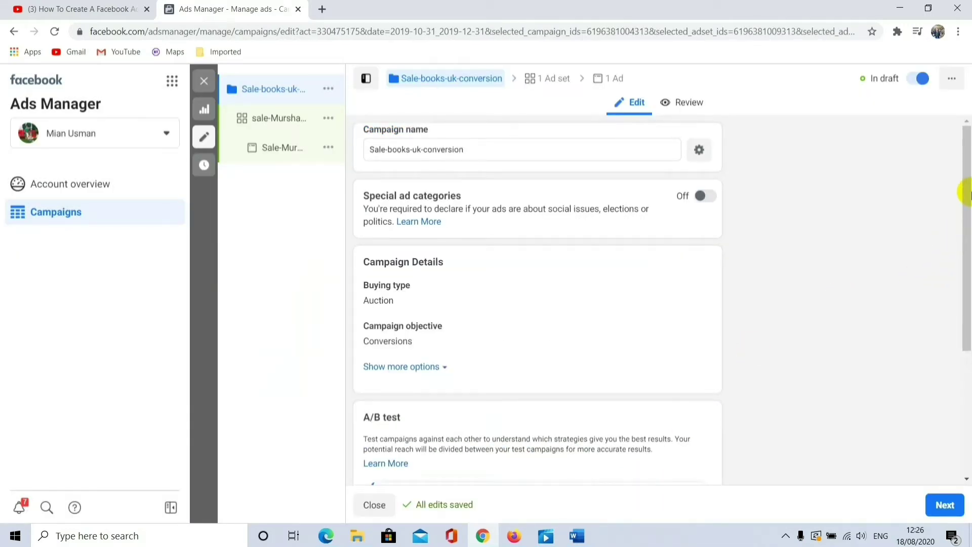
- Add a campaign spending limit of £100 in the additional options of the campaign details
left_click_drag(967, 207, 961, 152)
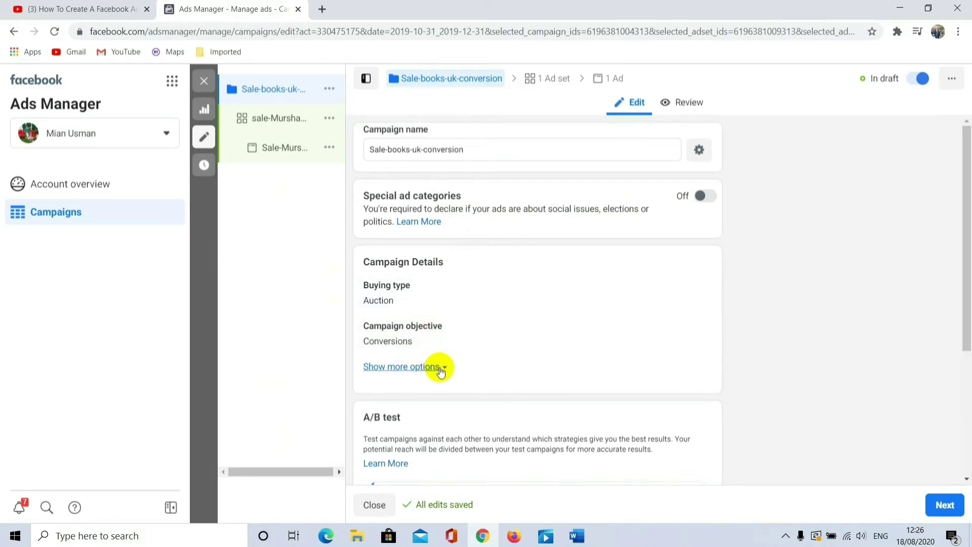
left_click(440, 368)
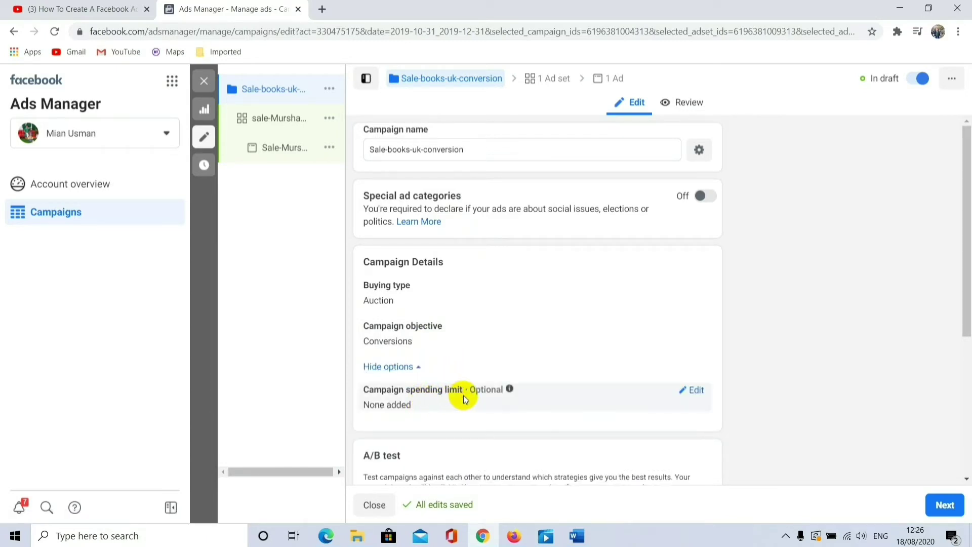
left_click(692, 391)
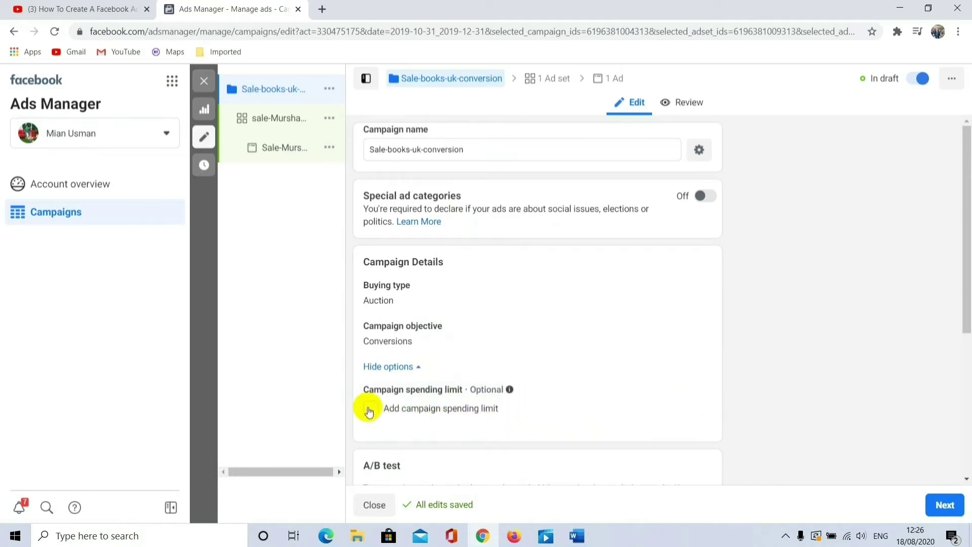
left_click(369, 409)
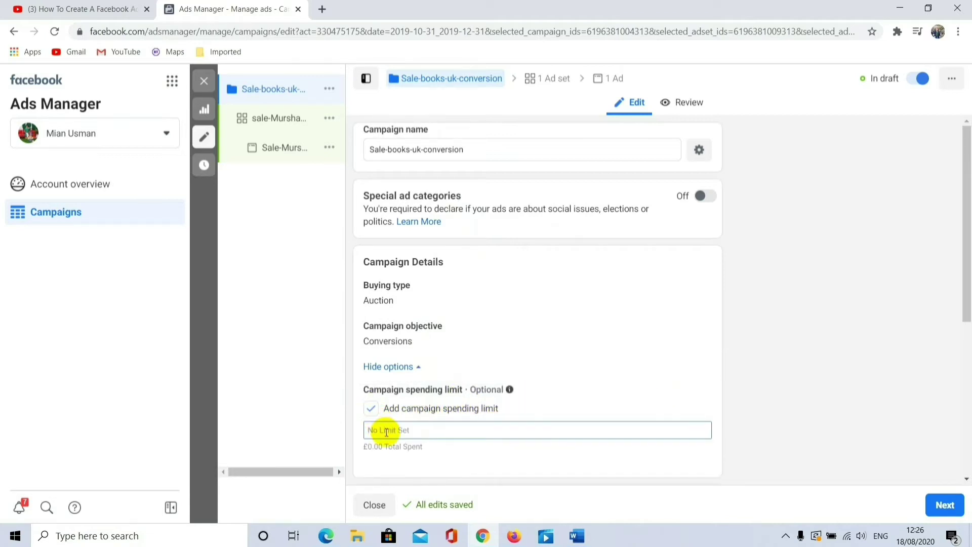
left_click(384, 431)
type("10")
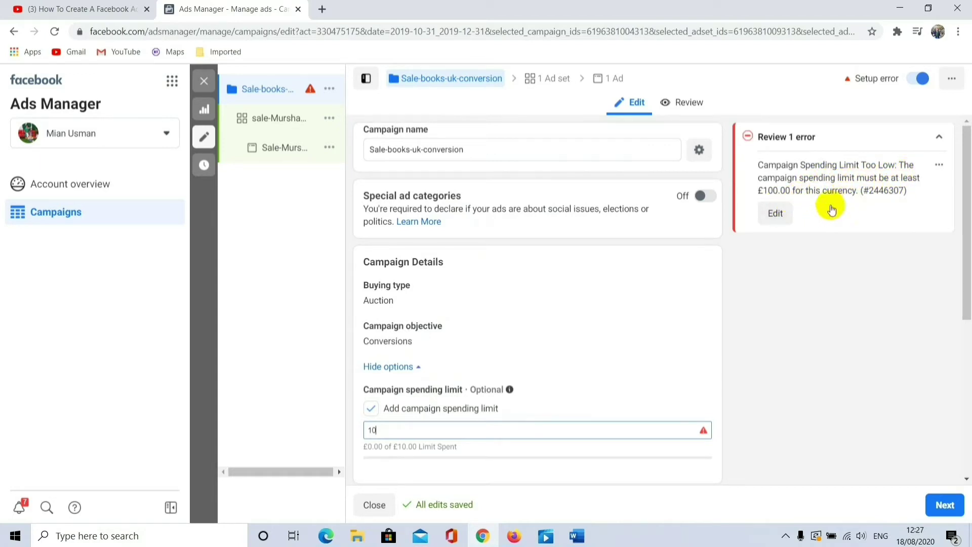
mouse_move(394, 434)
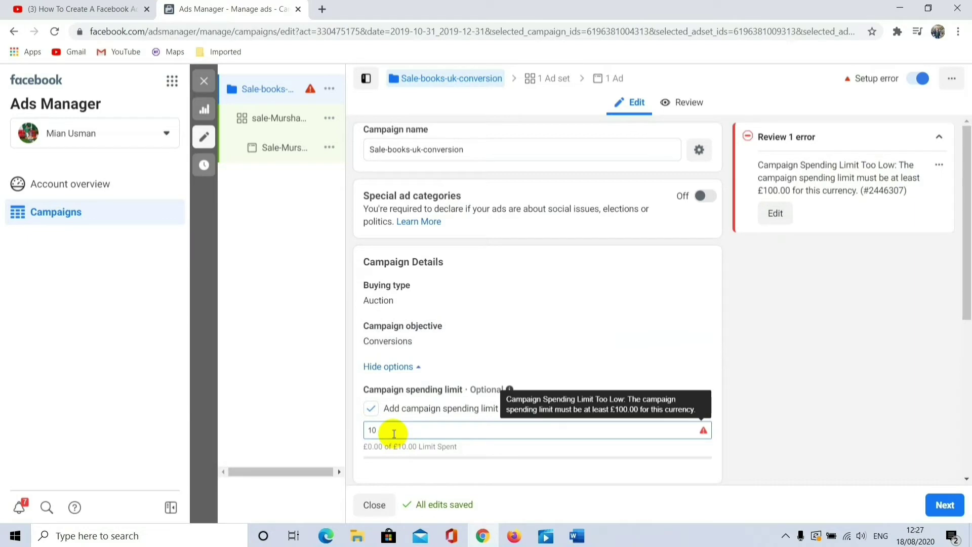
type("0")
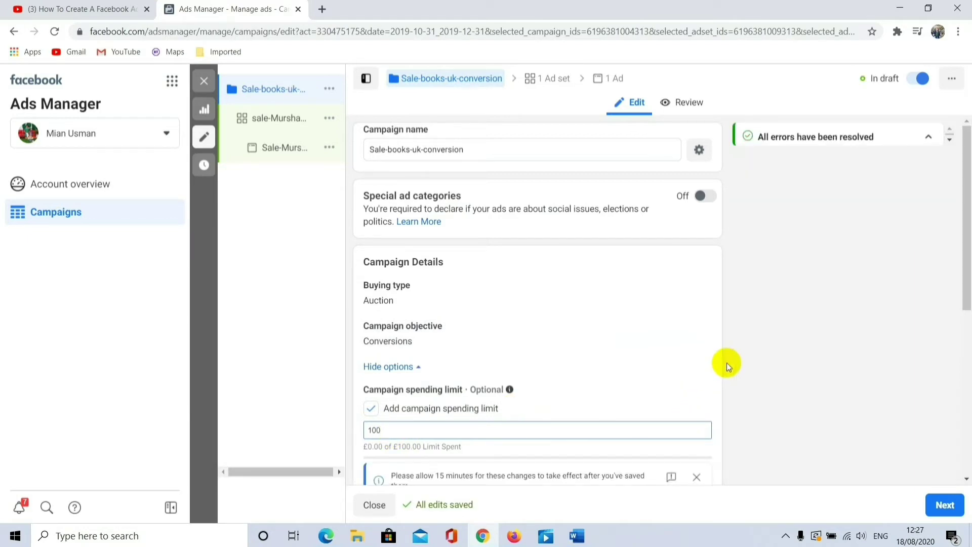
left_click(761, 322)
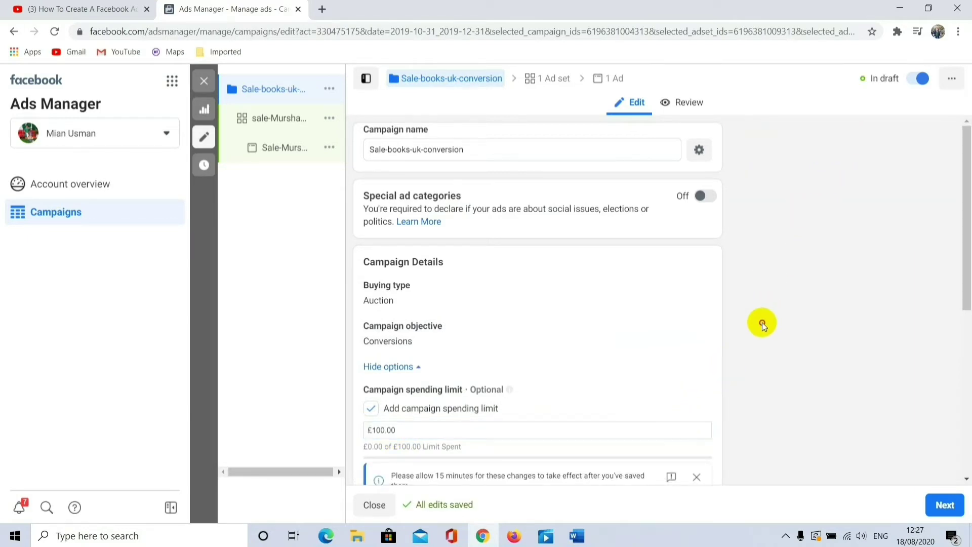
- Turn on campaign budget optimisation at the end of the campaign settings
left_click_drag(963, 235, 968, 302)
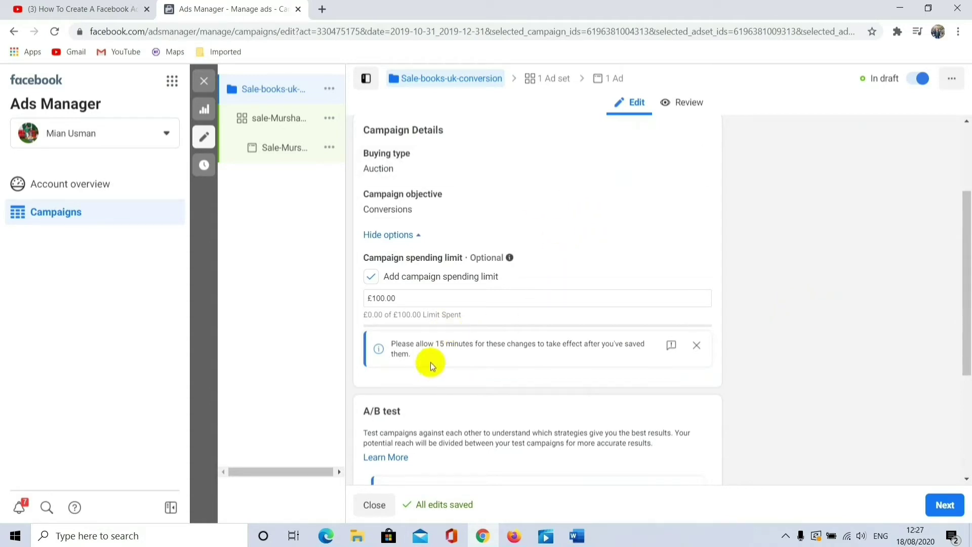
left_click_drag(964, 298, 966, 390)
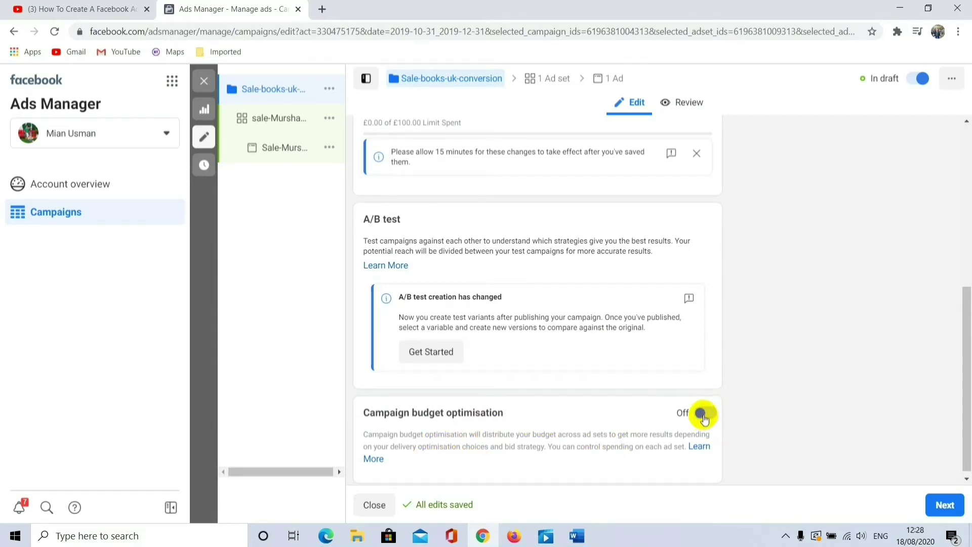
left_click(704, 414)
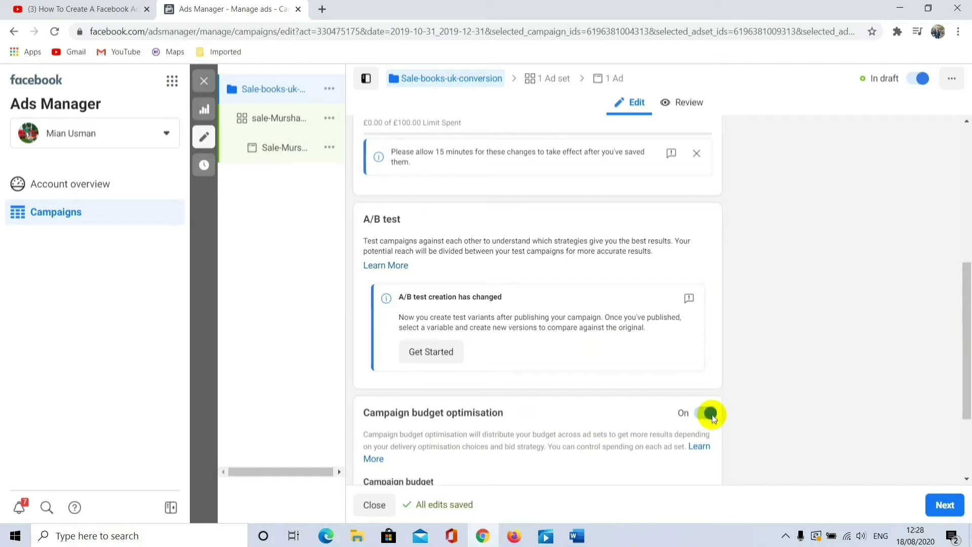
left_click_drag(965, 260, 966, 348)
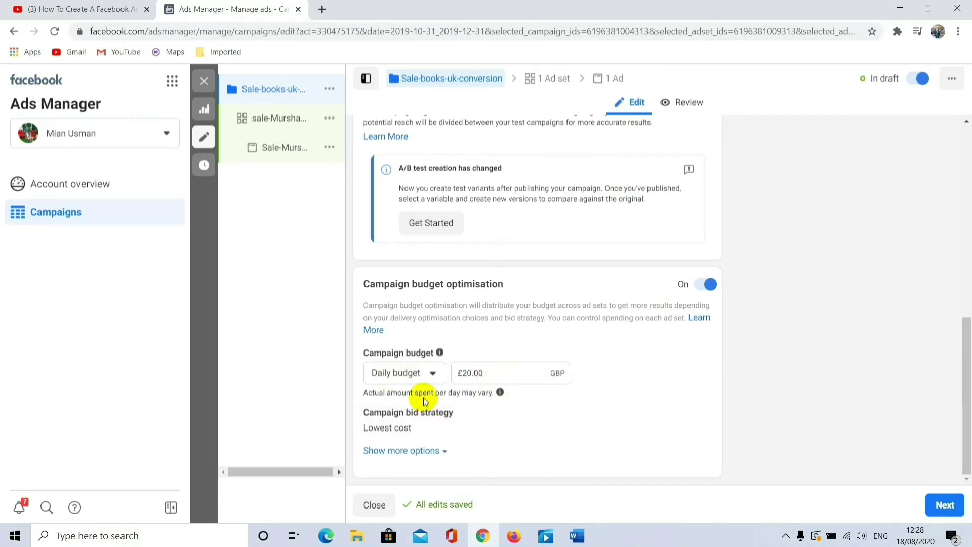
- Review the campaign budget's extra options, including ad scheduling, and proceed to the ad set settings
mouse_move(501, 398)
left_click(442, 450)
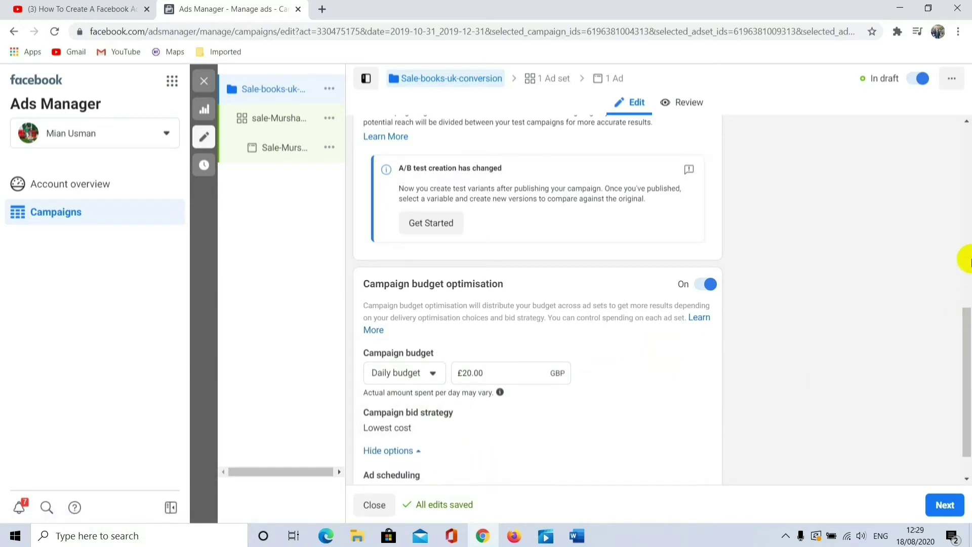
scroll(962, 374, "down", 1)
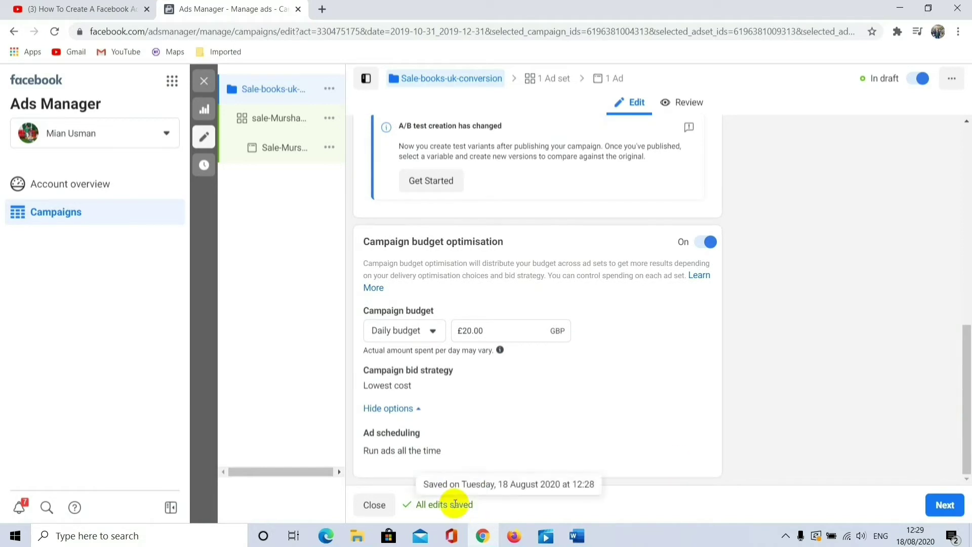
mouse_move(407, 452)
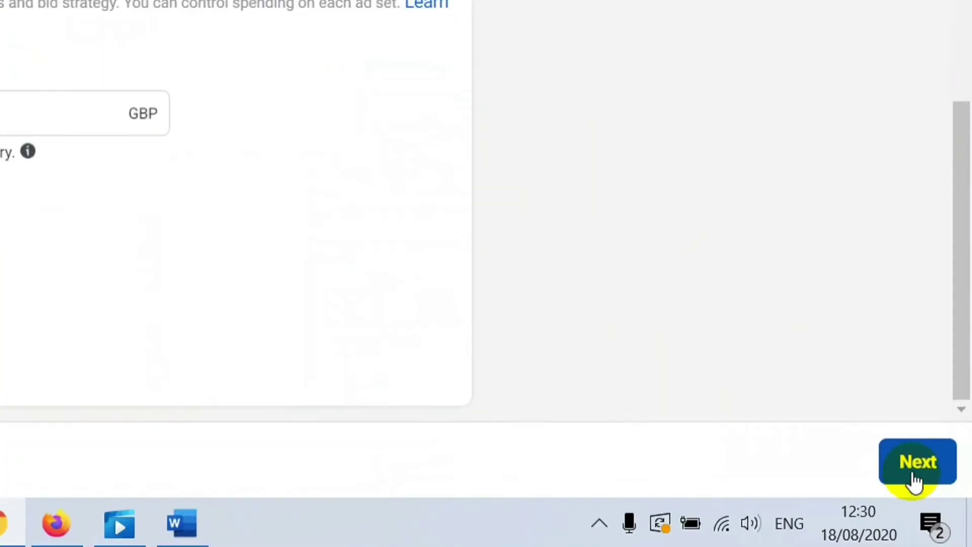
left_click(915, 468)
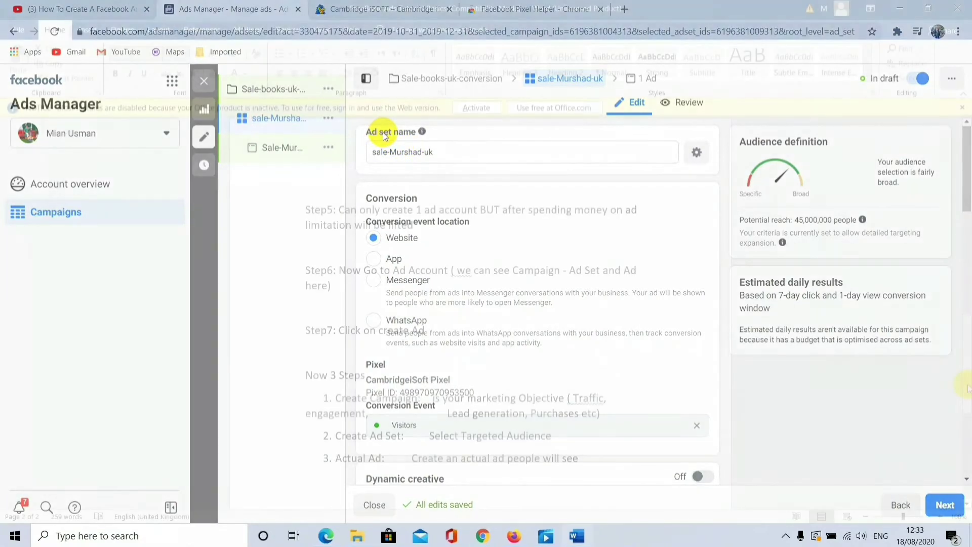
- Reread the Ad Campaign, Ad Set and Ad definitions in the Word notes, then return to Ads Manager and look over the ad set's conversion settings
left_click_drag(967, 278, 968, 238)
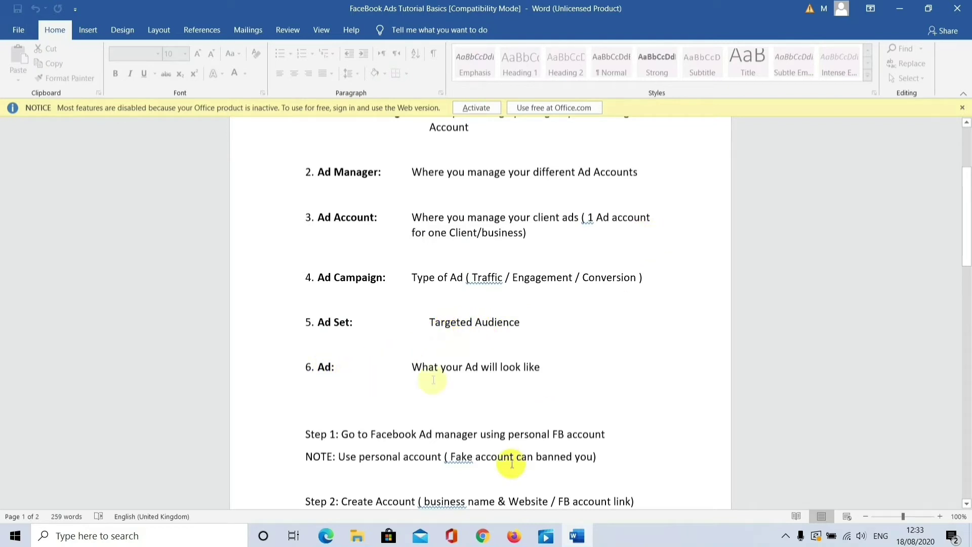
left_click(480, 537)
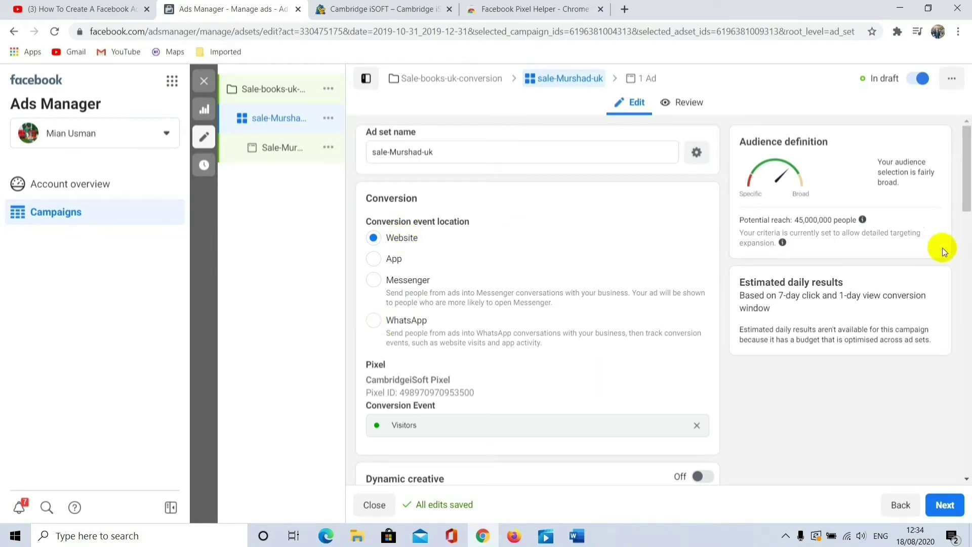
left_click_drag(967, 195, 968, 231)
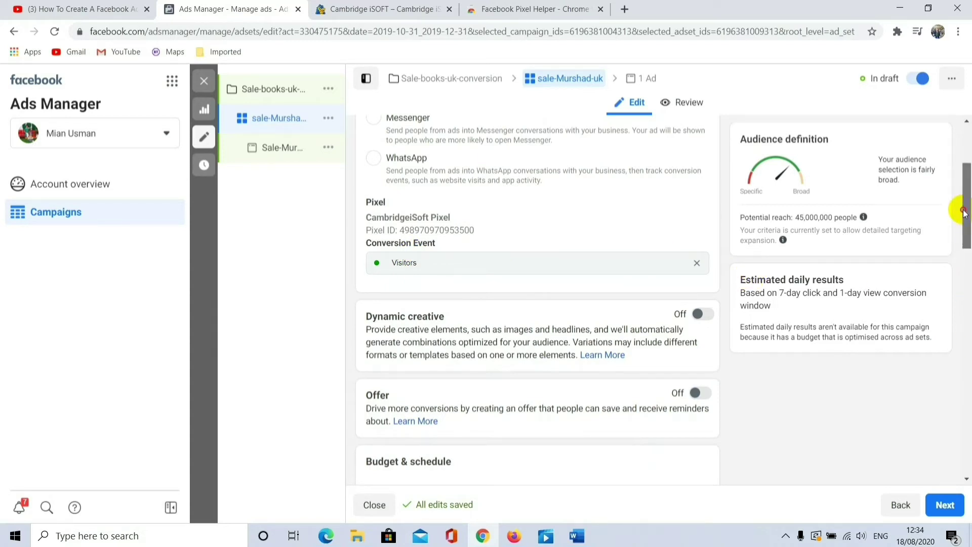
left_click_drag(964, 212, 963, 186)
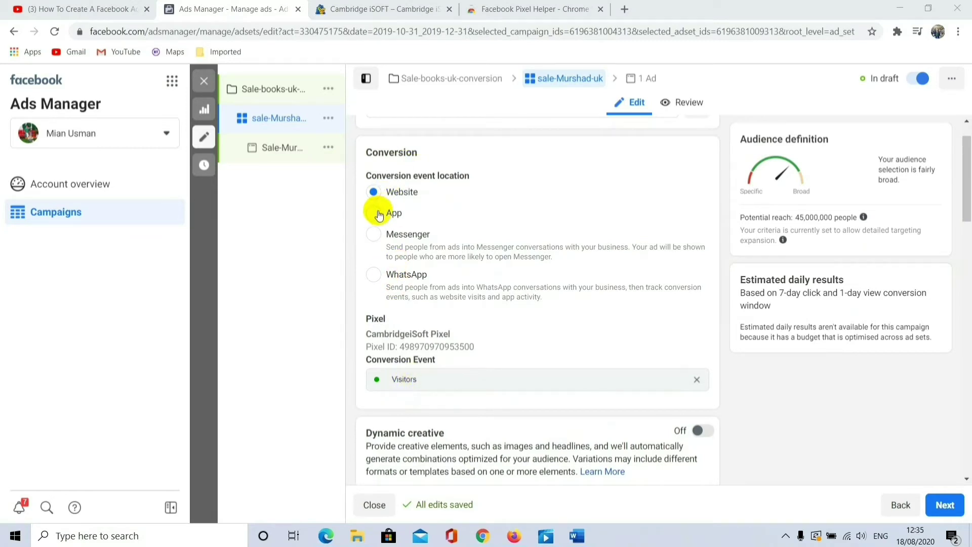
- Set the ad set's conversion event location to WhatsApp and look through the pixel's conversion events without choosing one
left_click(375, 276)
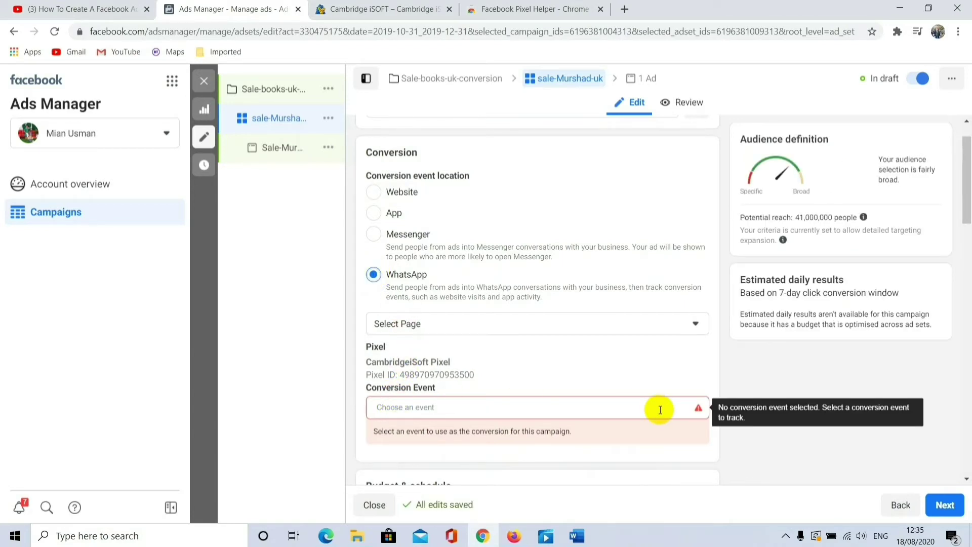
left_click_drag(965, 203, 968, 226)
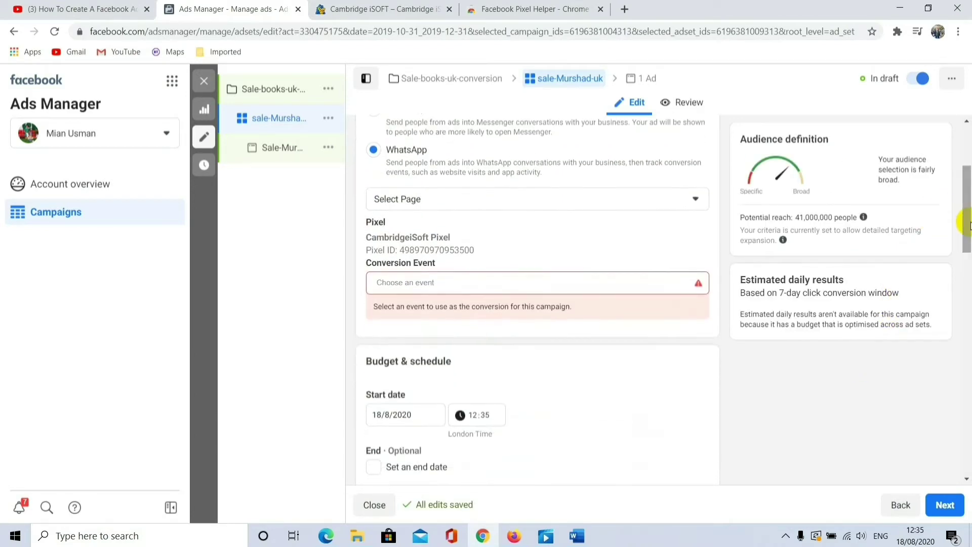
left_click(470, 284)
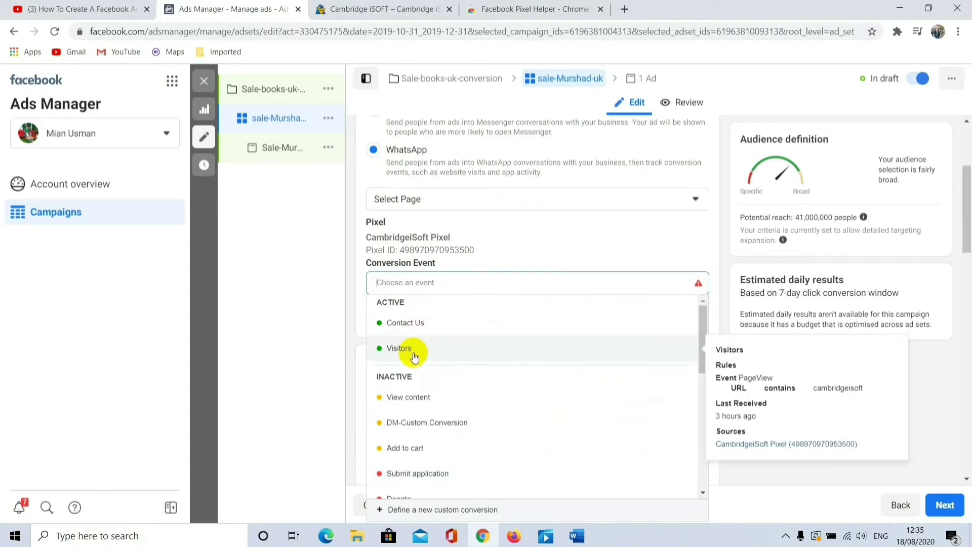
mouse_move(411, 329)
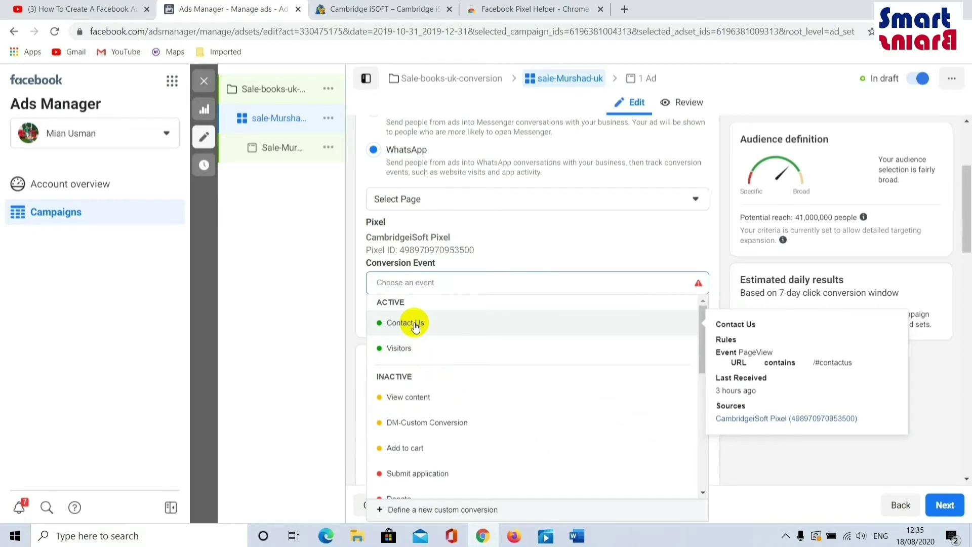
left_click(545, 234)
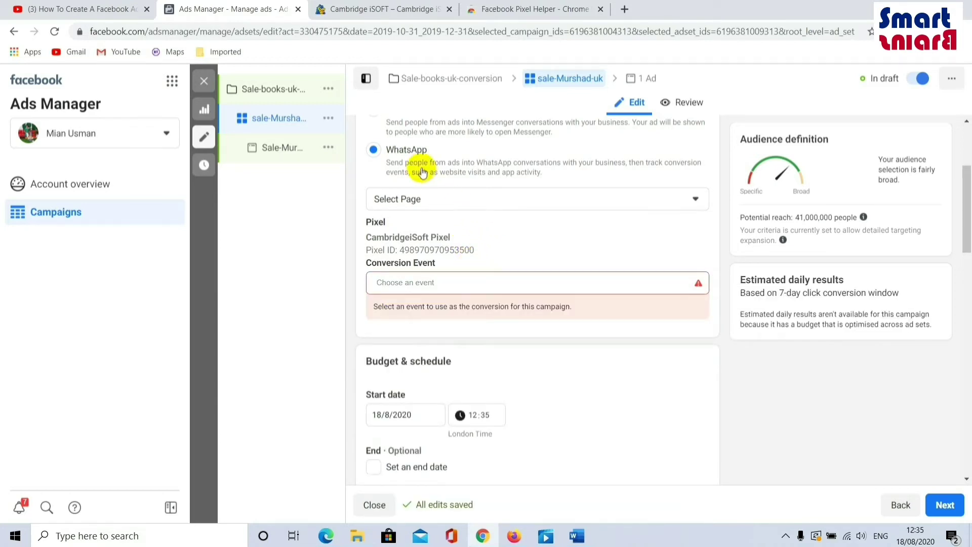
- Set the ad set's conversion event location to Website and check the potential reach in the audience definition
scroll(968, 228, "up", 3)
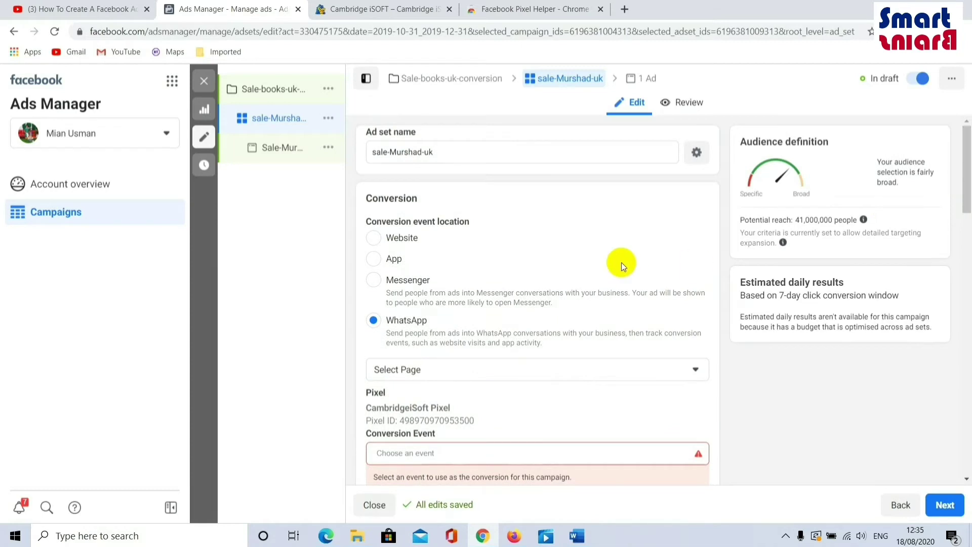
left_click(372, 245)
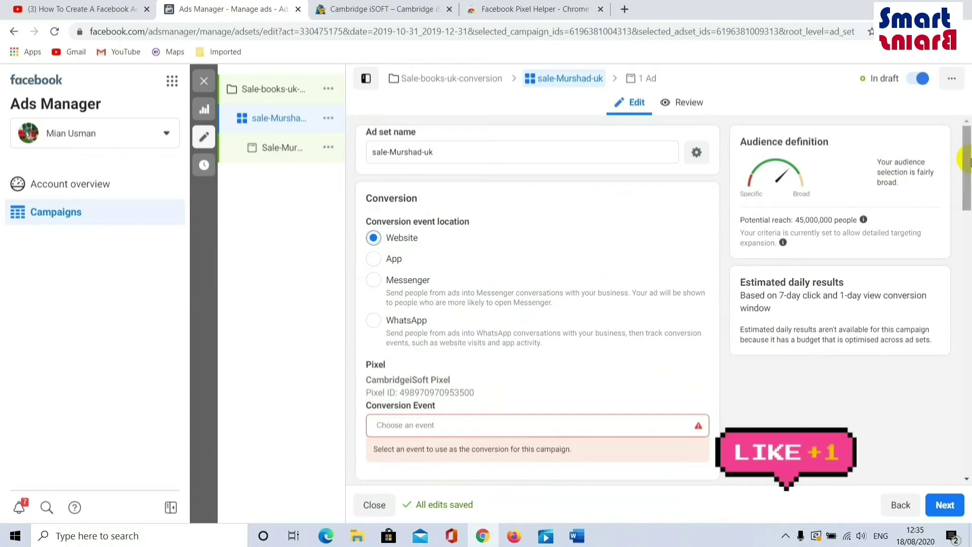
left_click_drag(968, 161, 967, 242)
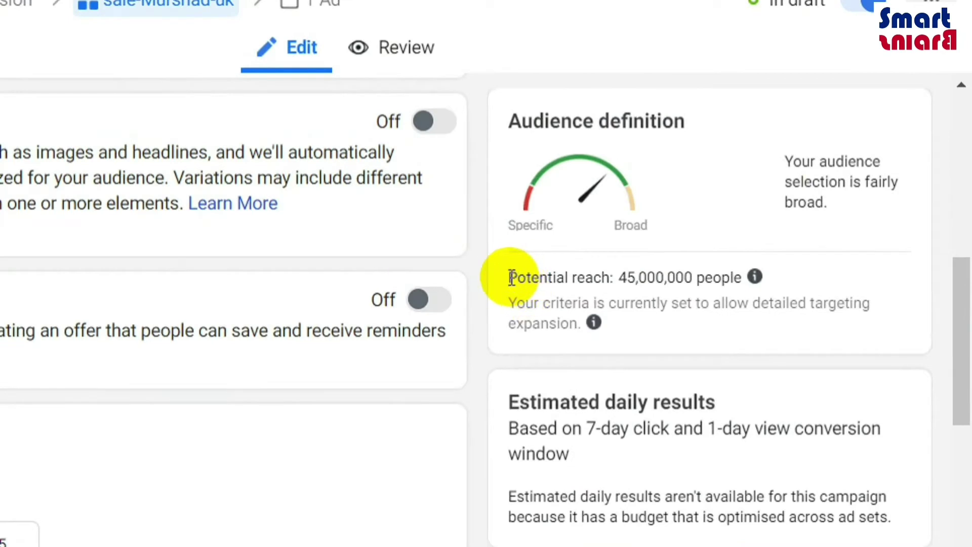
left_click_drag(512, 277, 709, 278)
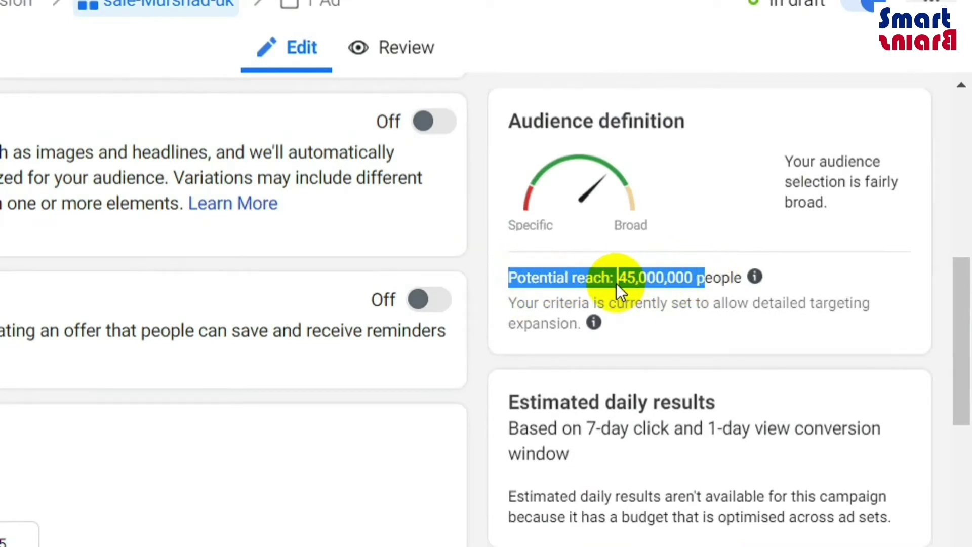
left_click(645, 286)
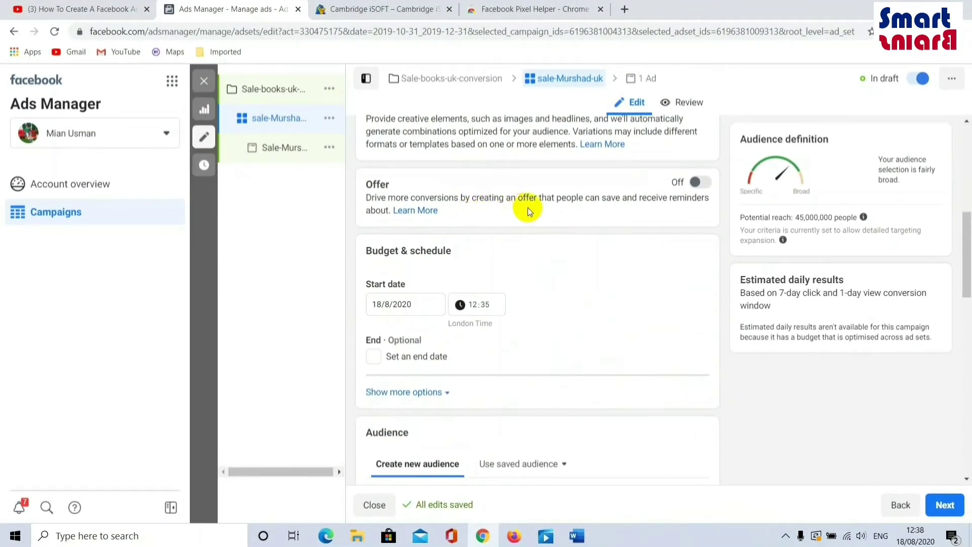
- Try out the Offer option by looking through the Facebook Pages under Smart Brains, and switch the offer off again
left_click(699, 188)
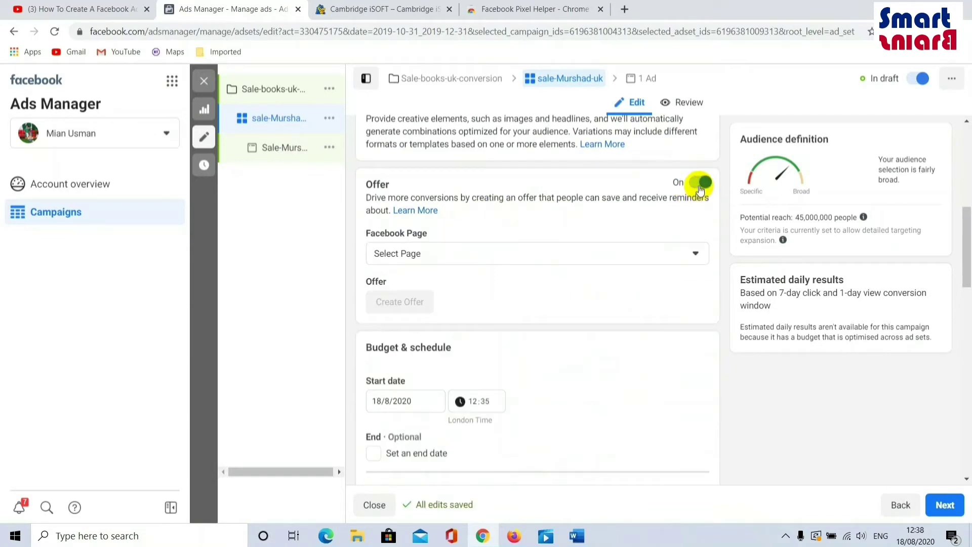
left_click(694, 254)
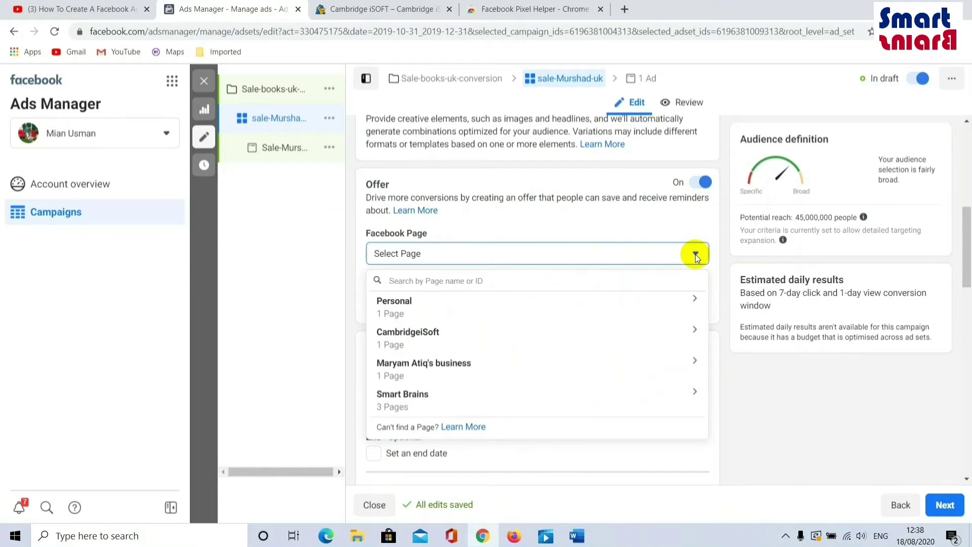
left_click(695, 255)
left_click(695, 255)
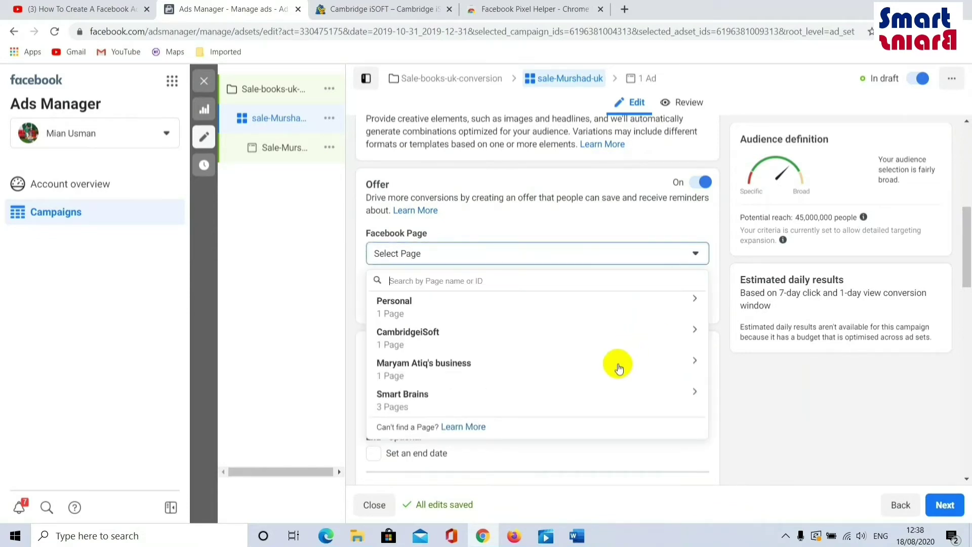
left_click(599, 397)
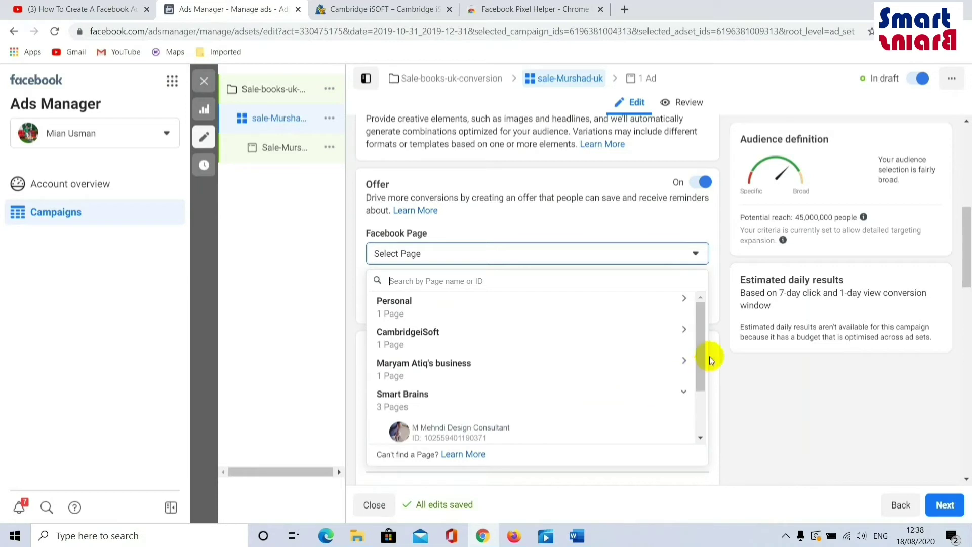
left_click(767, 408)
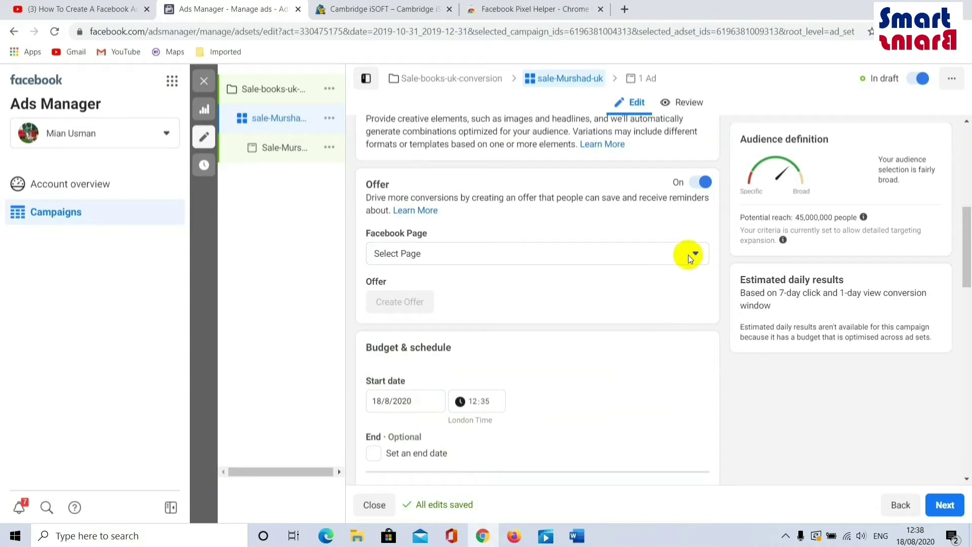
left_click(705, 183)
- Open the audience's locations for editing and look over the targeted country on the map
left_click_drag(968, 226, 968, 292)
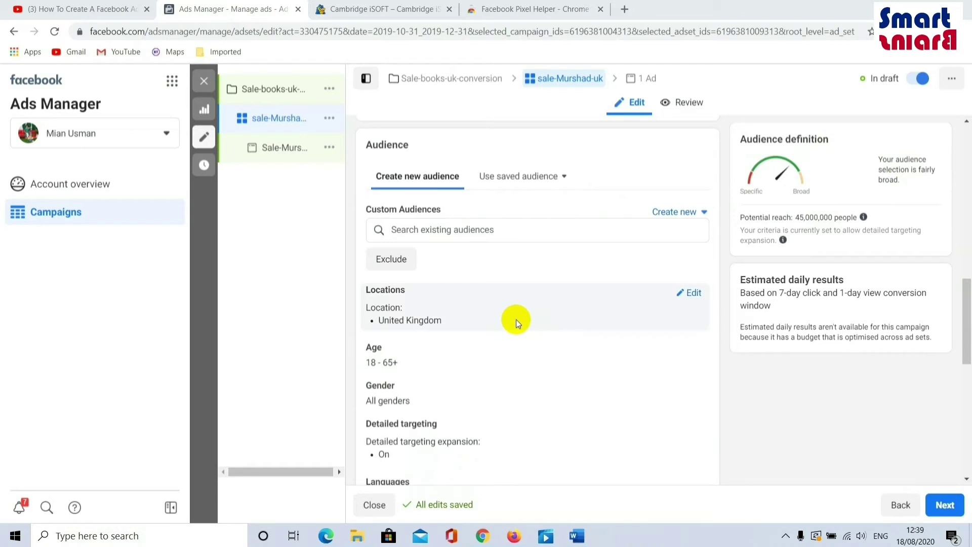
left_click(695, 293)
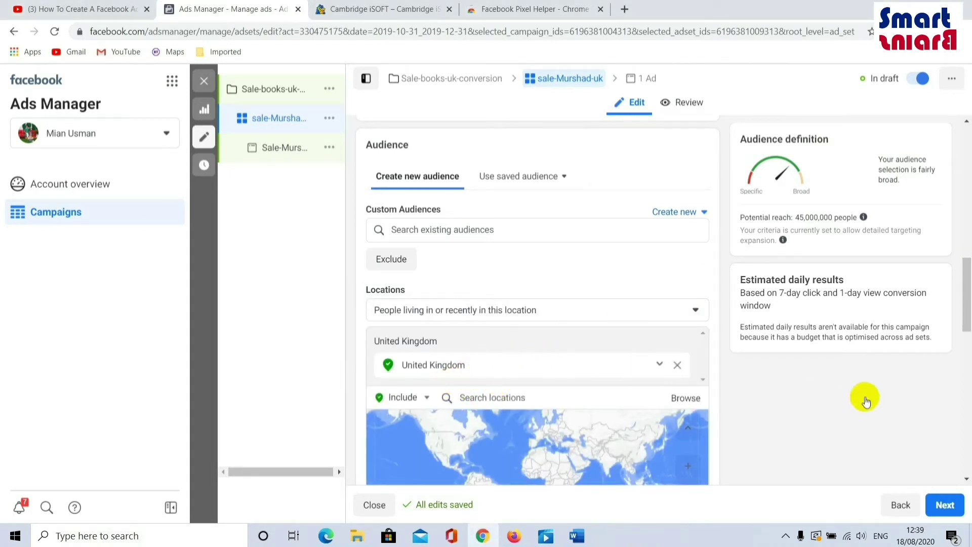
left_click_drag(965, 289, 965, 323)
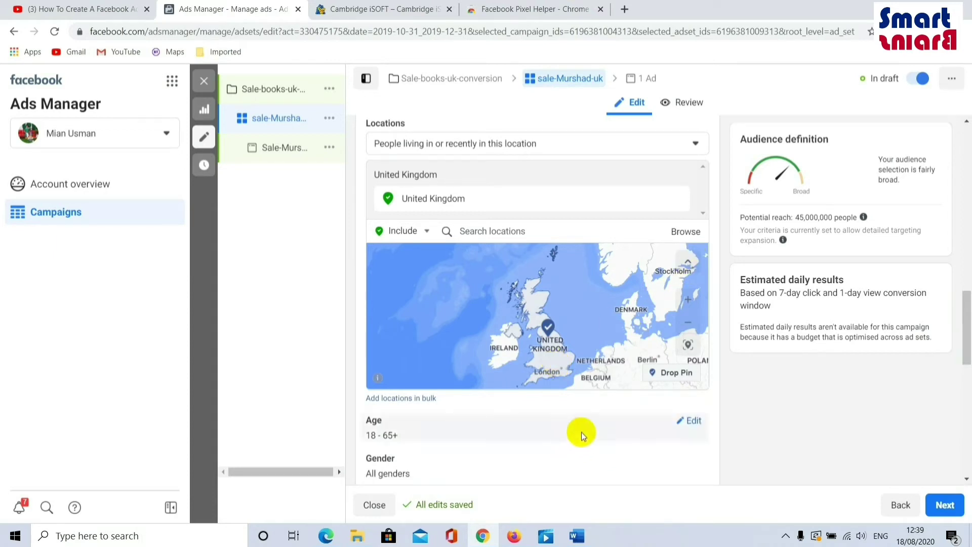
- Open the audience's age range for editing and set the minimum age to 20
left_click(691, 427)
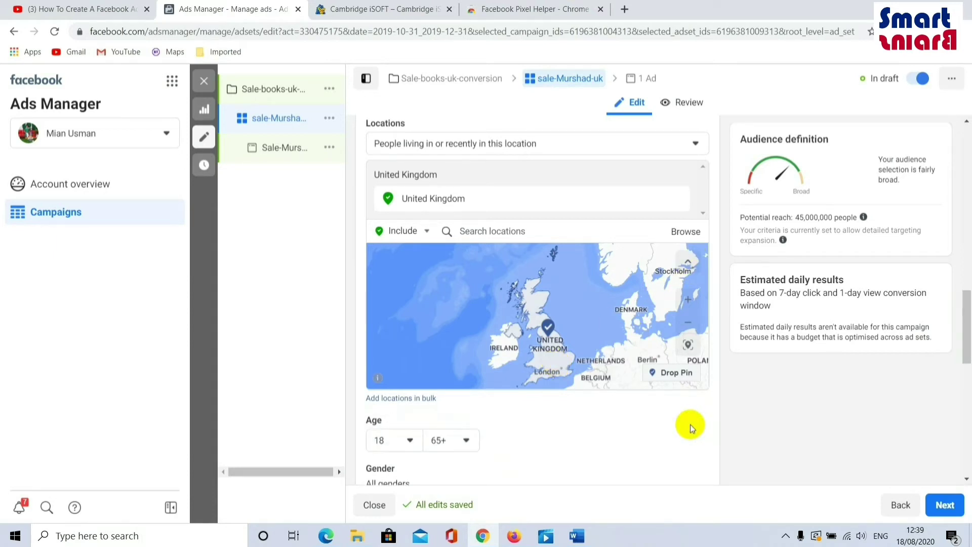
scroll(506, 370, "down", 3)
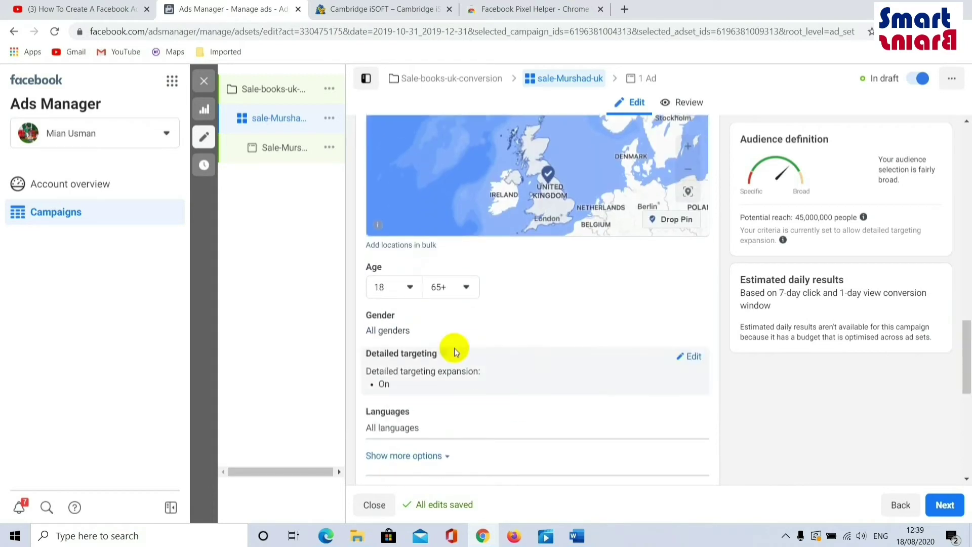
left_click(411, 287)
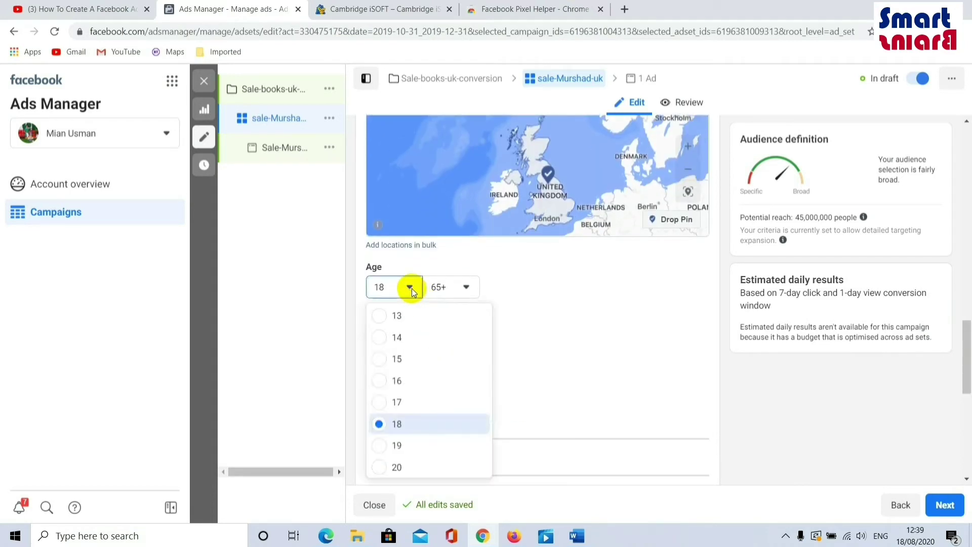
left_click(411, 287)
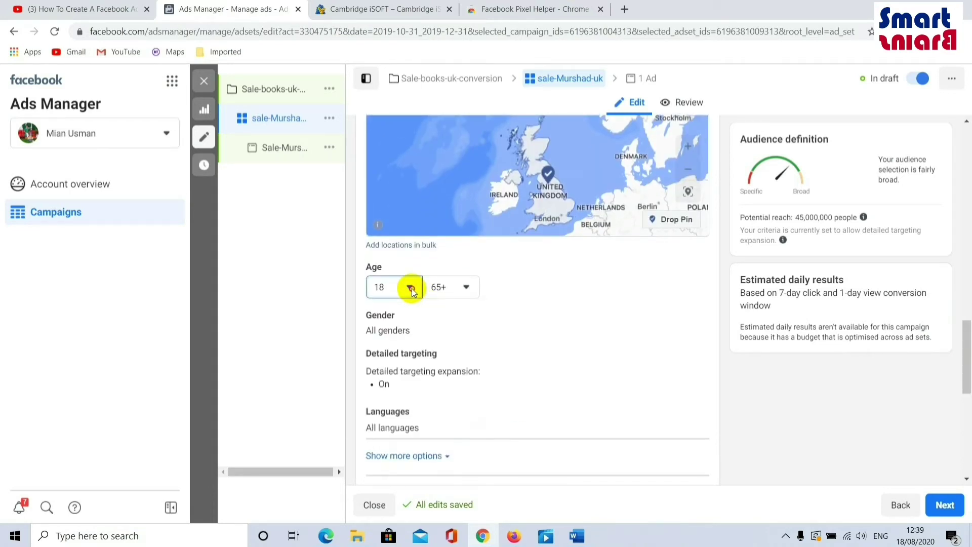
left_click(411, 288)
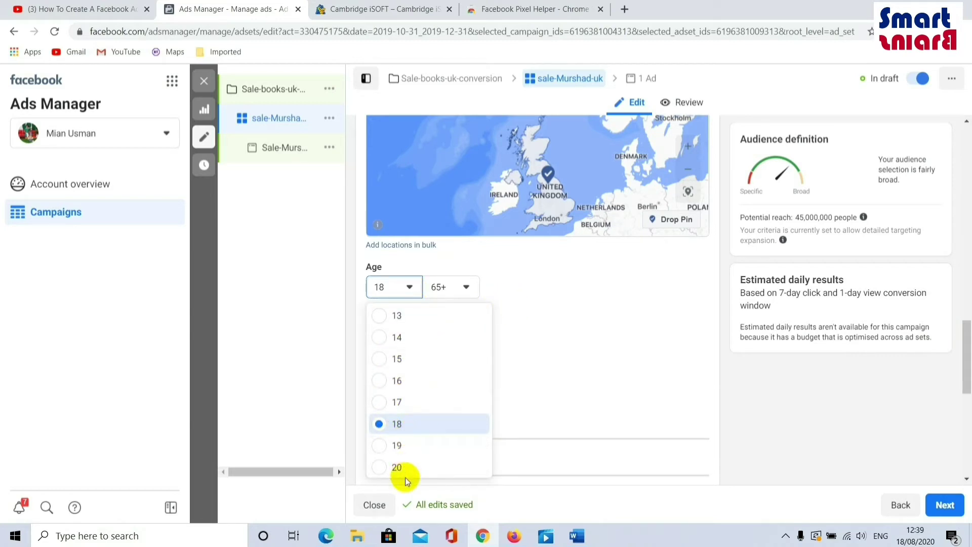
left_click(378, 467)
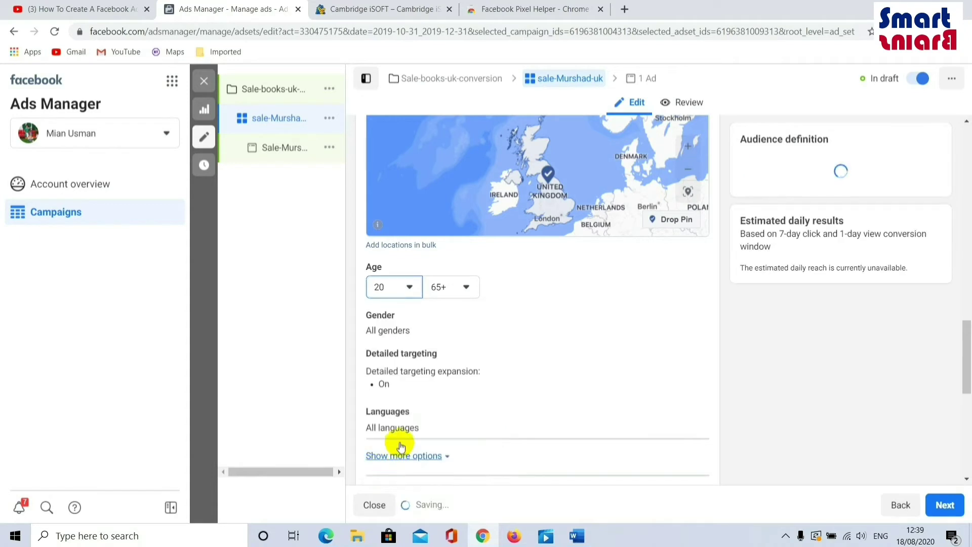
- Try 58 as the audience's maximum age, set it to 30, and check the potential reach
left_click(464, 290)
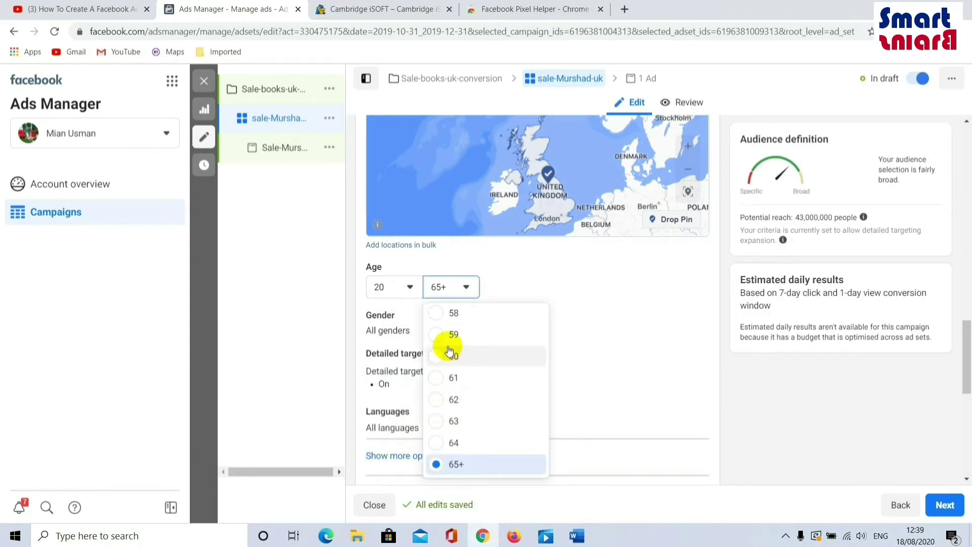
left_click(435, 315)
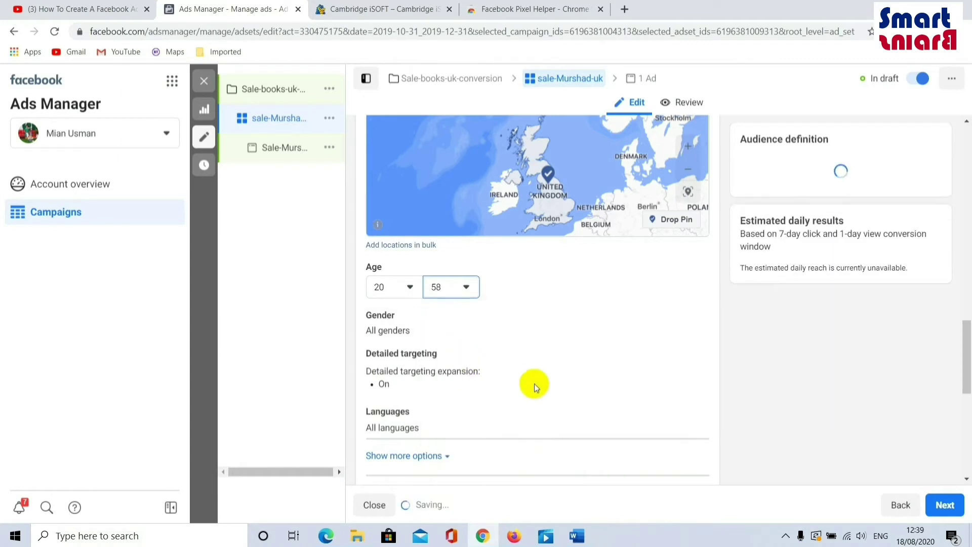
left_click(472, 287)
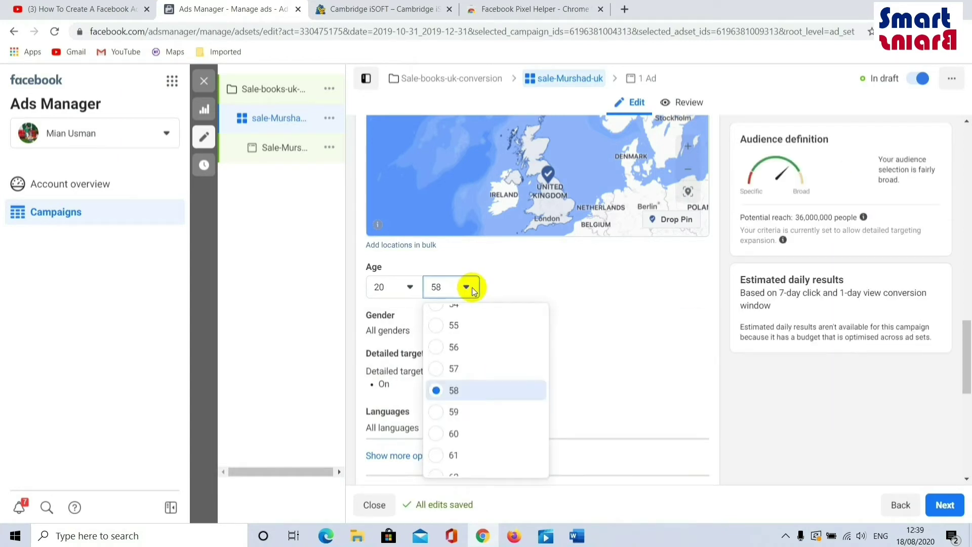
left_click_drag(488, 321, 508, 388)
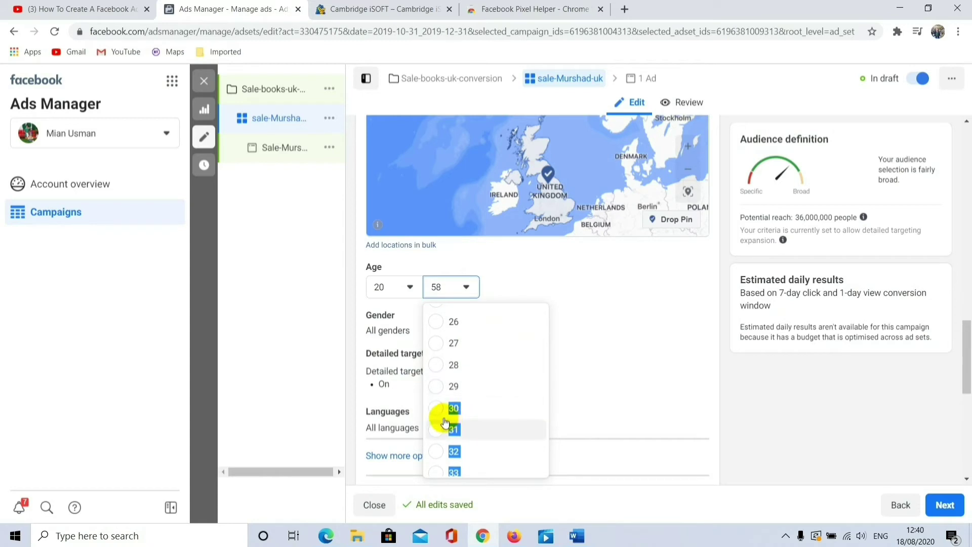
left_click(438, 405)
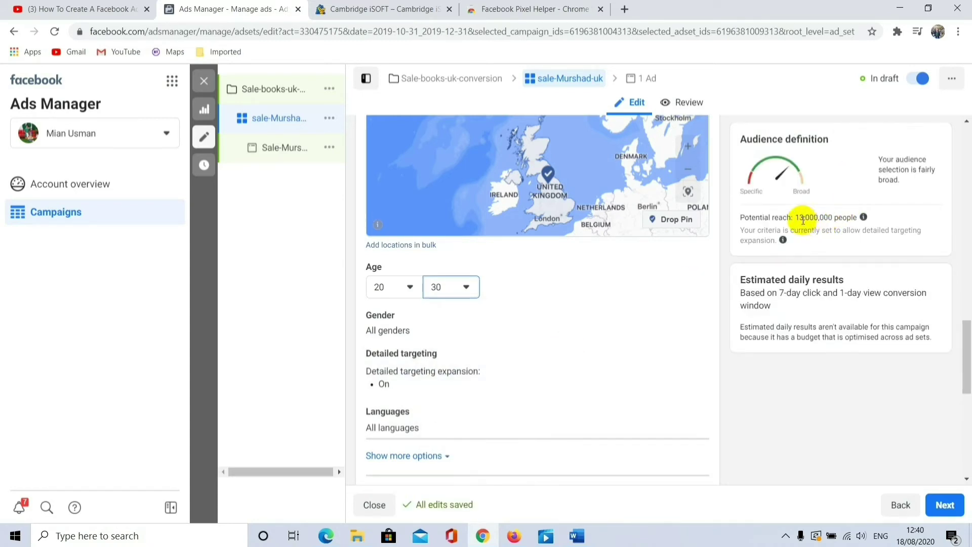
left_click_drag(829, 216, 803, 217)
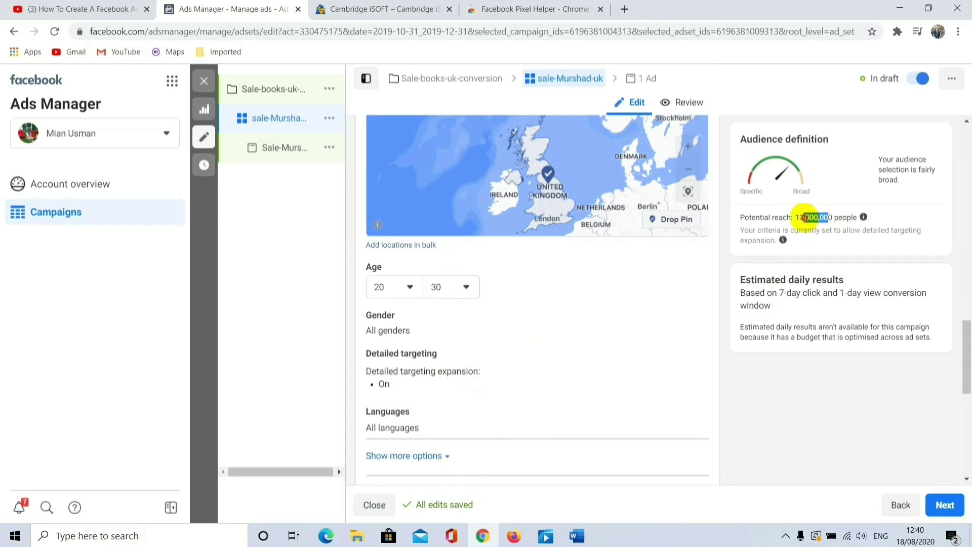
left_click(603, 303)
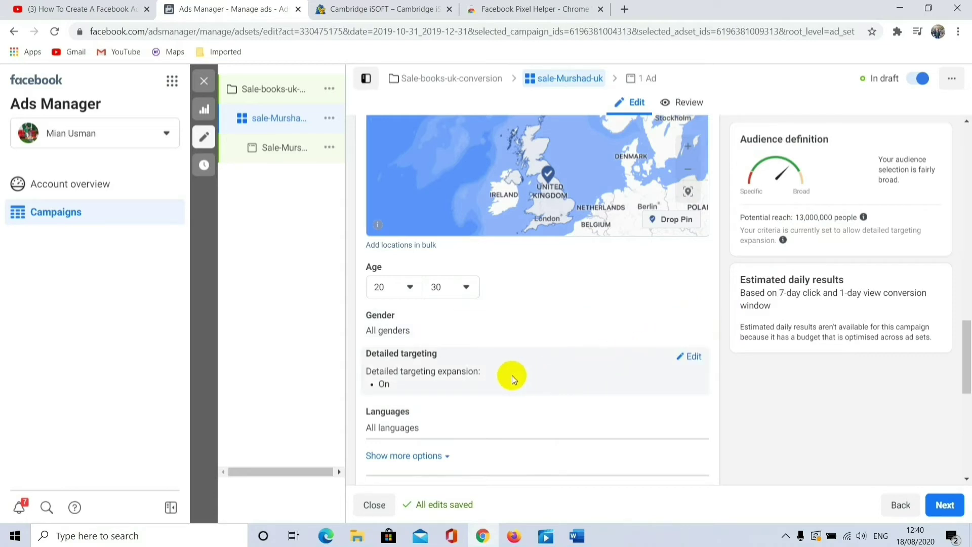
- Open detailed targeting for editing, search the interests for "Books" and clear the search
left_click(694, 358)
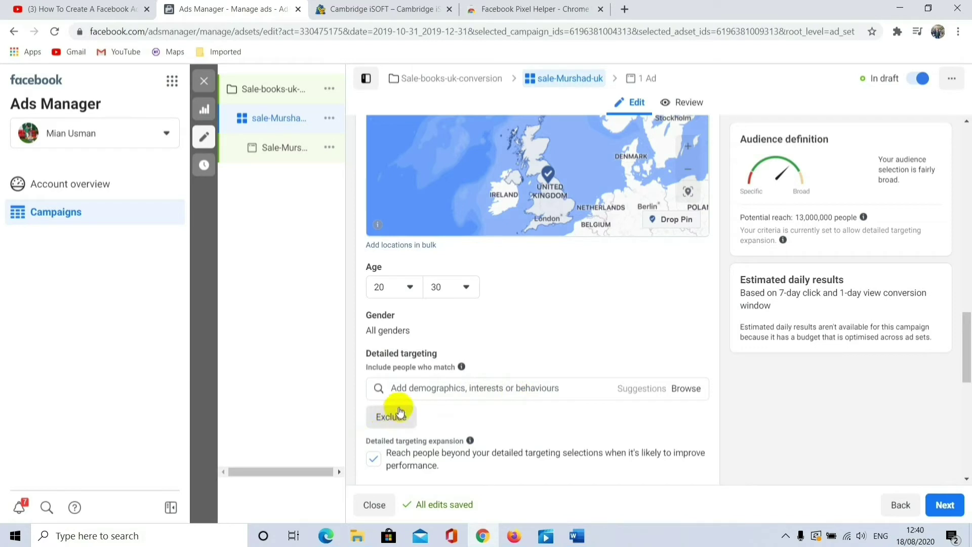
left_click(441, 391)
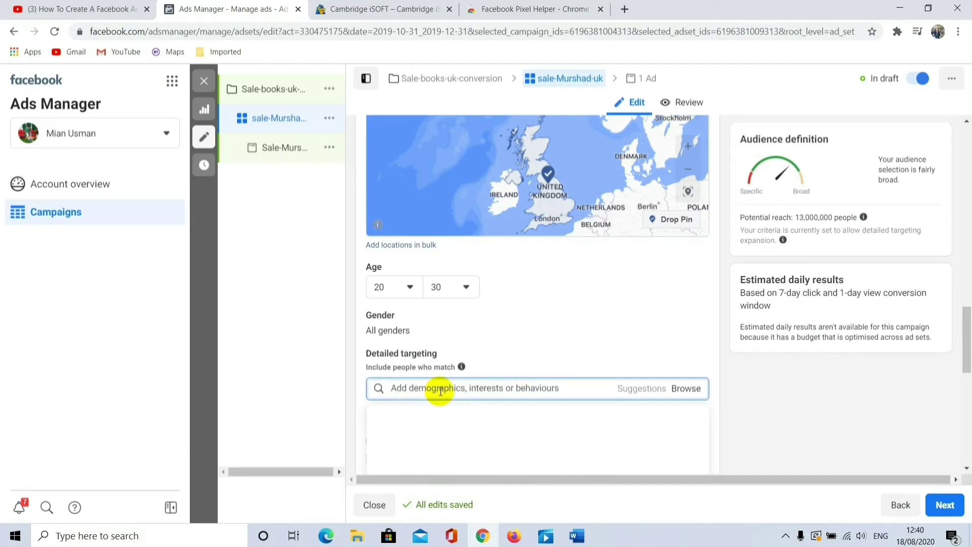
type("Books")
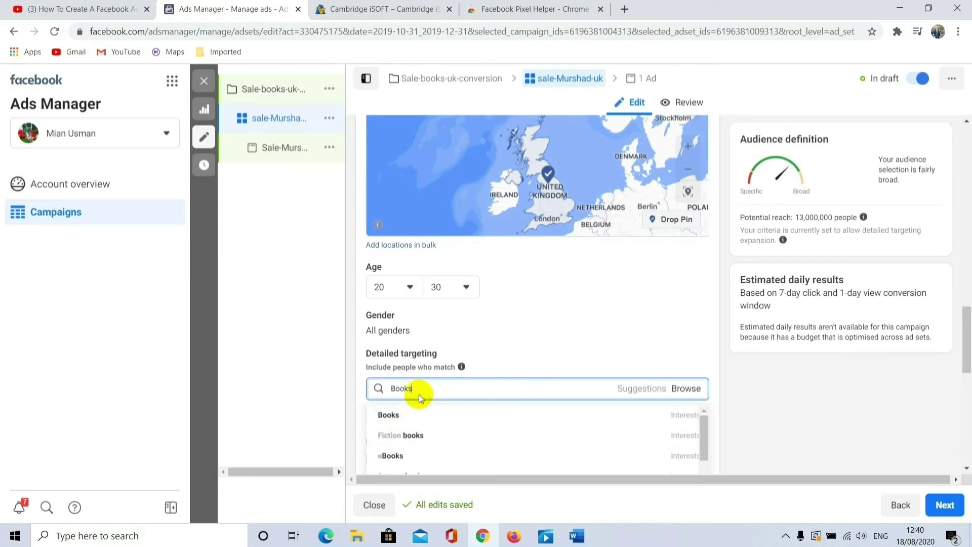
key("BackSpace")
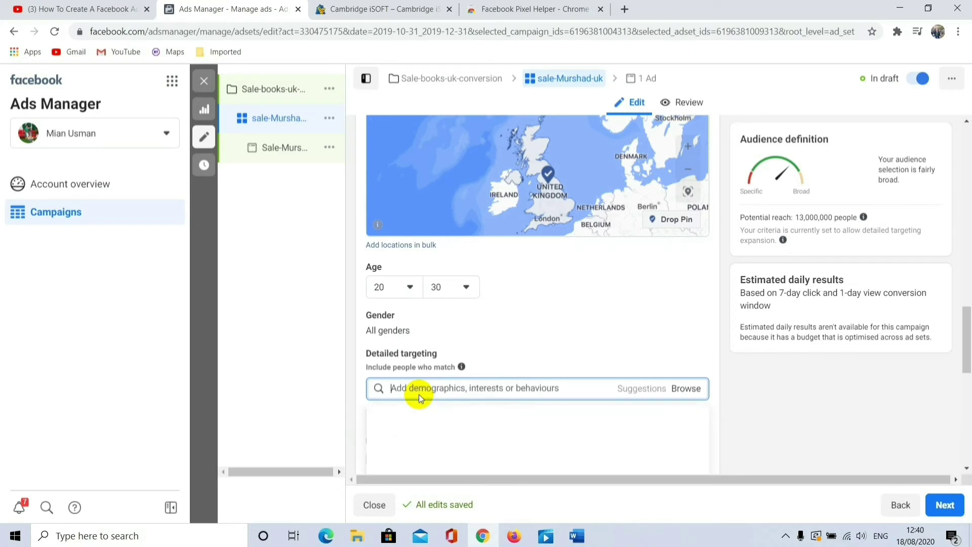
- Search detailed targeting for "Spiritual" and add the interest Enlightenment (spiritual) to the audience
type("s")
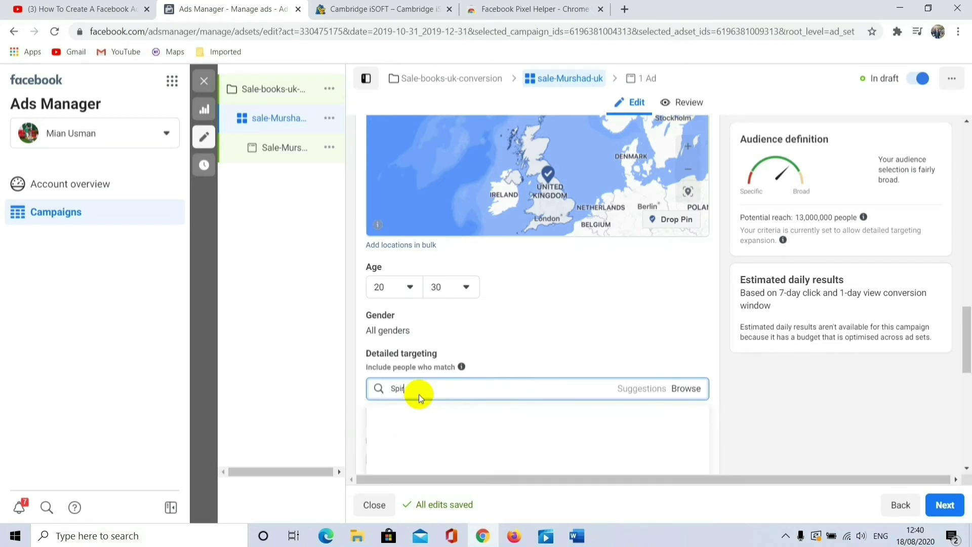
type("pirtual")
key("BackSpace")
key("BackSpace")
key("BackSpace")
key("BackSpace")
type("itual")
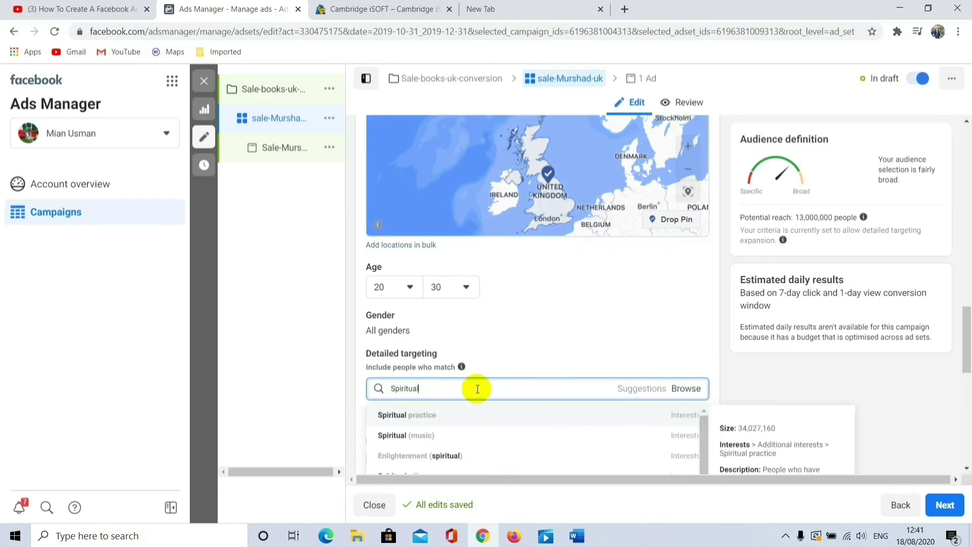
type(" boo")
key("BackSpace")
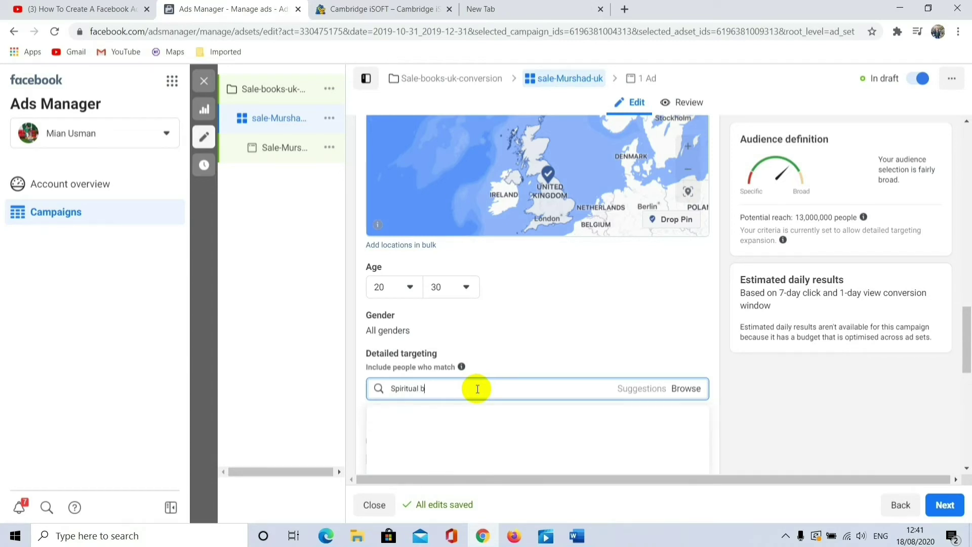
key("BackSpace")
key("BackSpace")
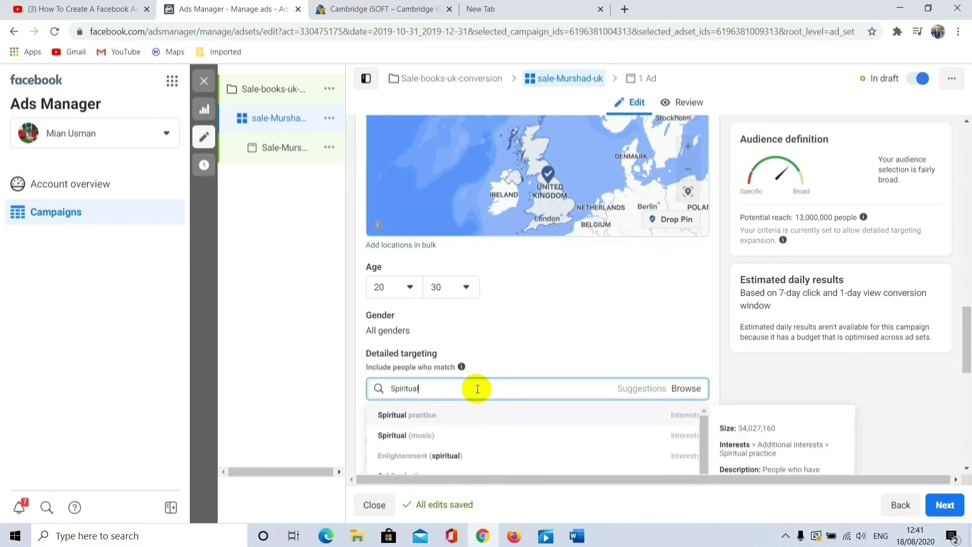
left_click(411, 458)
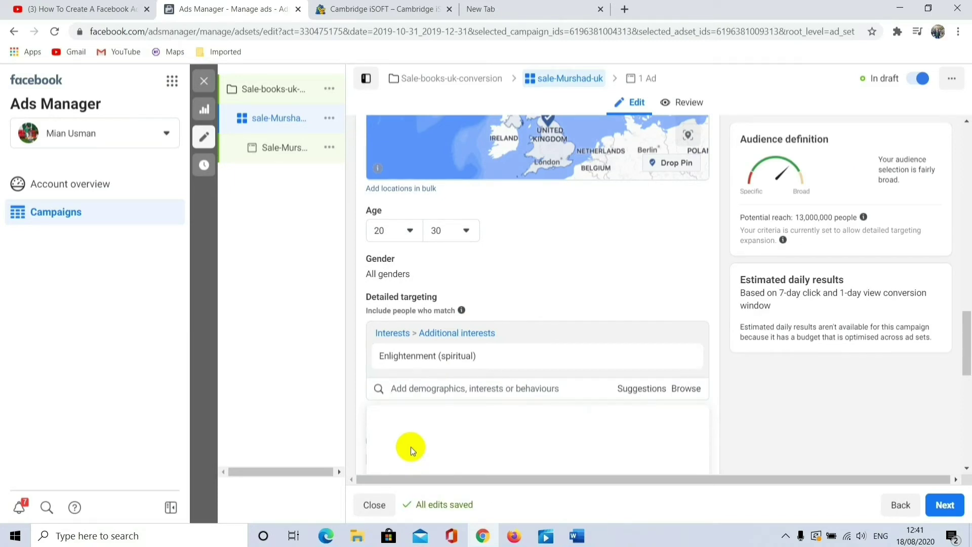
- Browse the Education demographics in detailed targeting, view the Schools/Universities search, and add Undergrad years to the audience
scroll(471, 365, "down", 3)
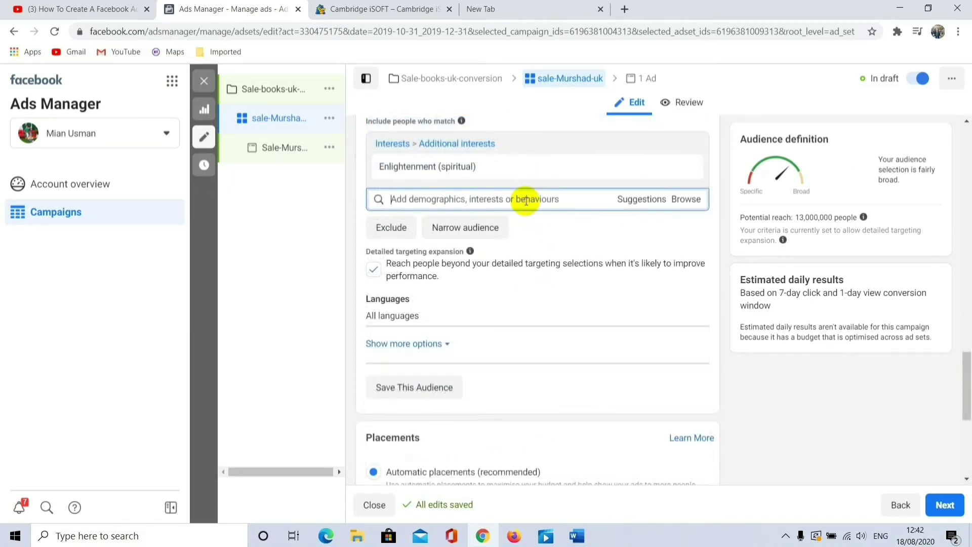
left_click(681, 199)
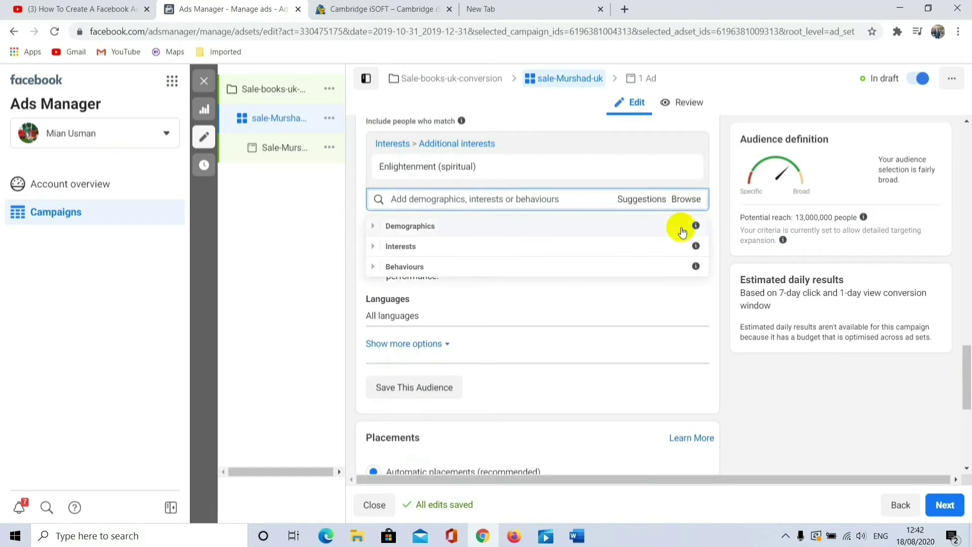
left_click(373, 228)
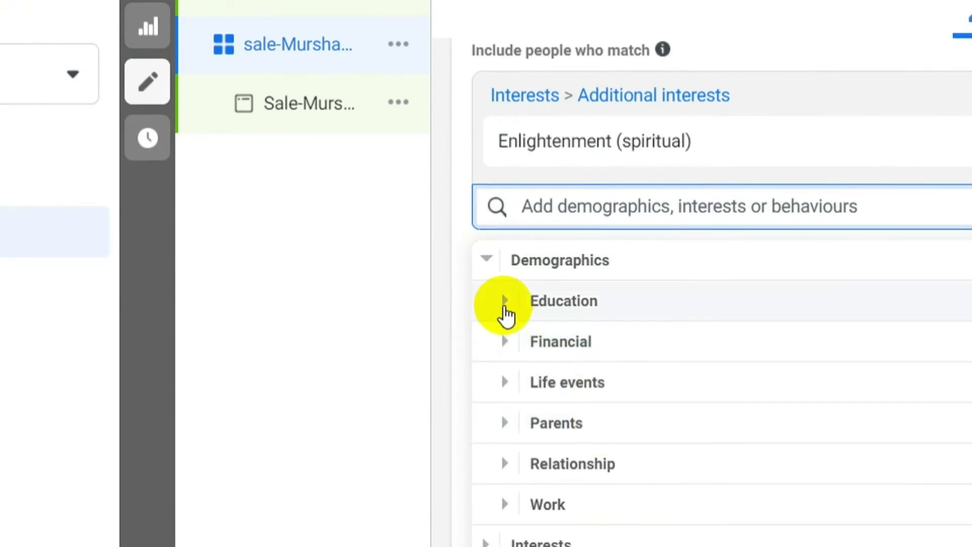
left_click(503, 317)
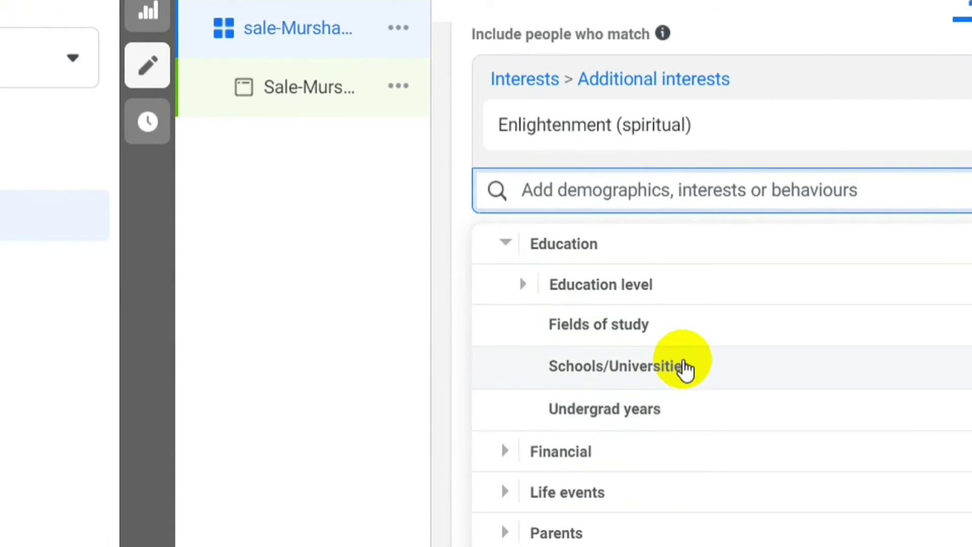
left_click(684, 368)
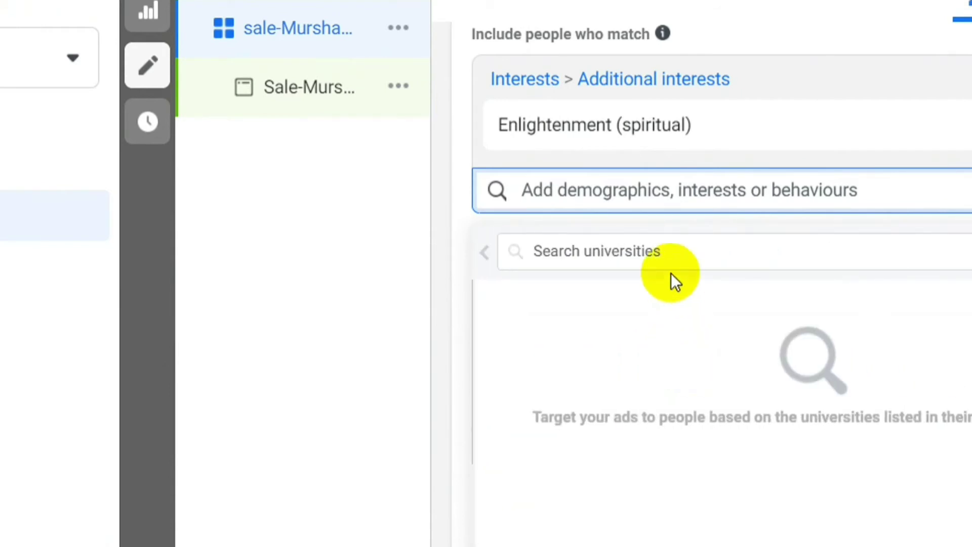
left_click(659, 244)
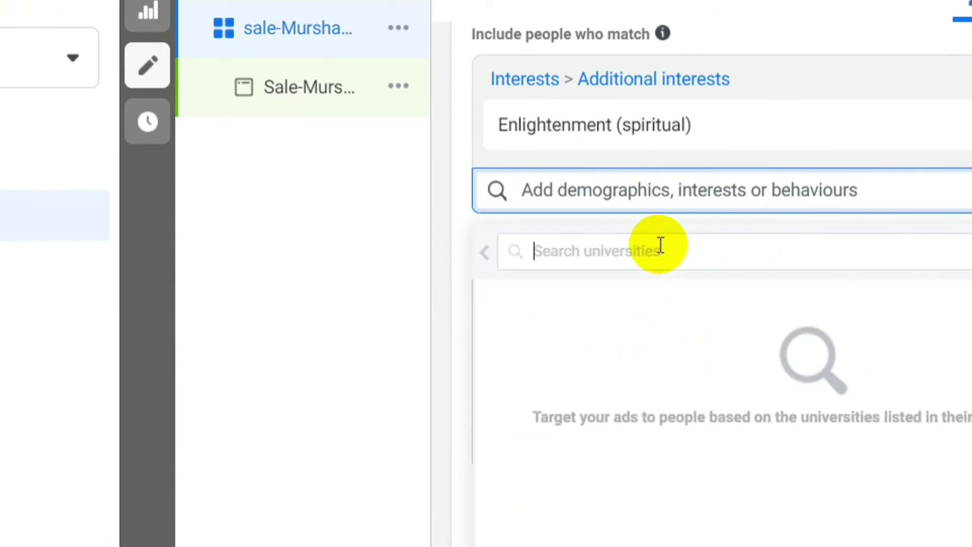
left_click(487, 254)
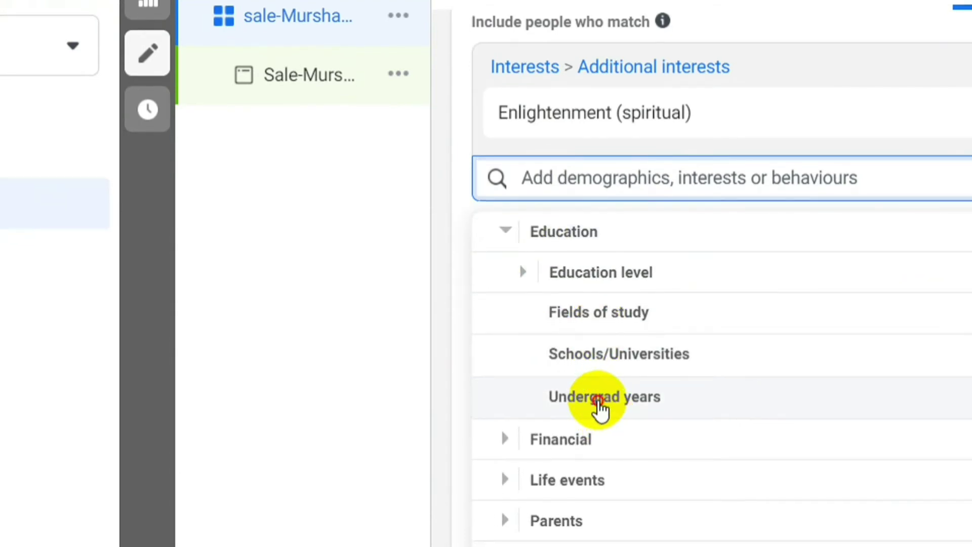
left_click(600, 405)
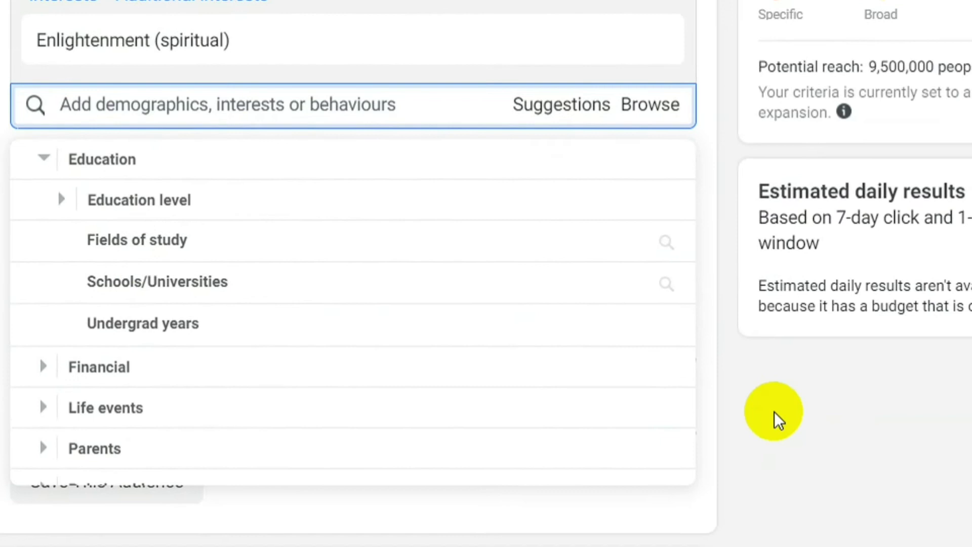
left_click(770, 412)
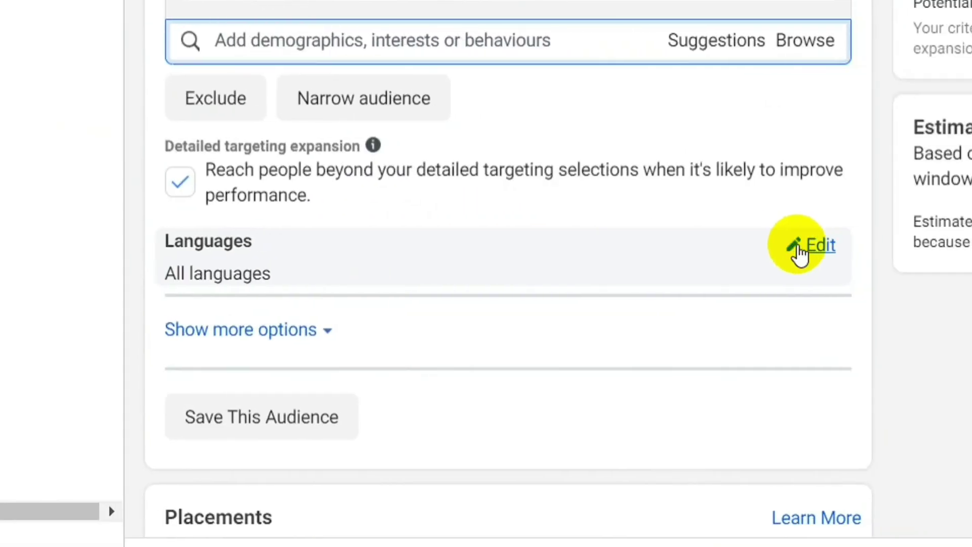
- Restrict the audience's languages to English (All)
left_click(804, 247)
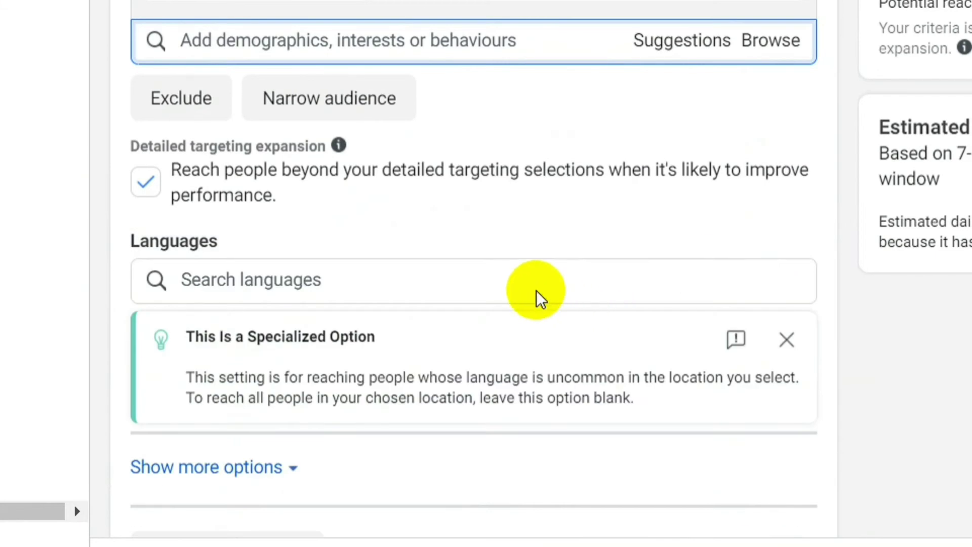
left_click(536, 291)
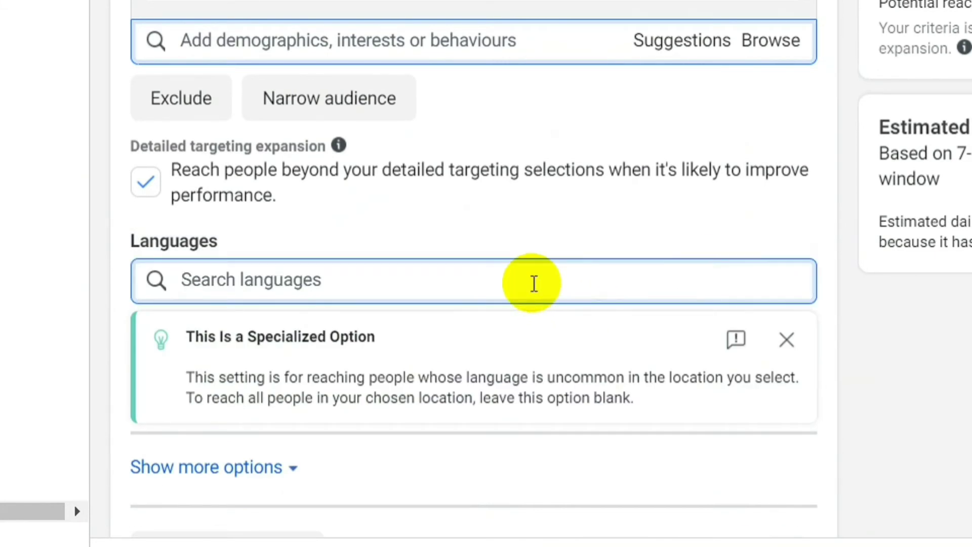
type("english")
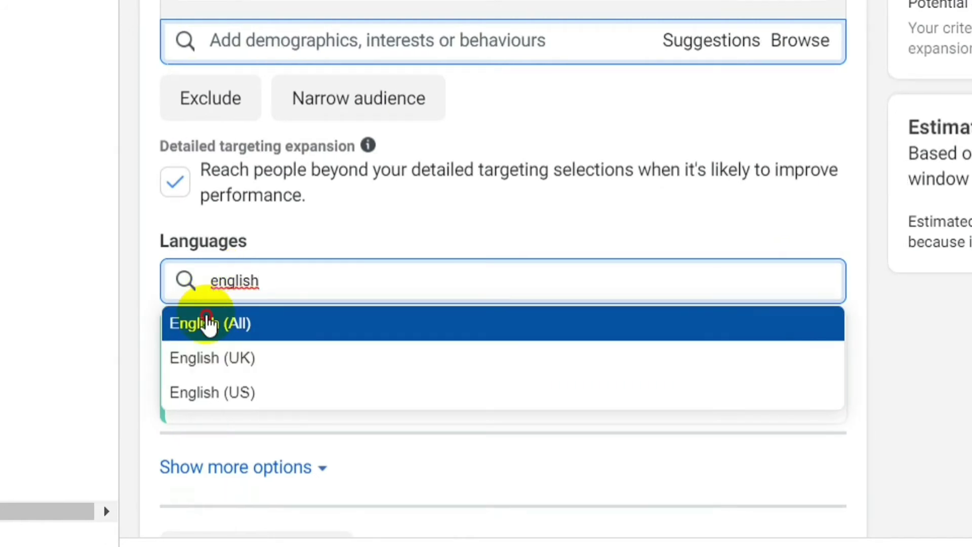
left_click(208, 323)
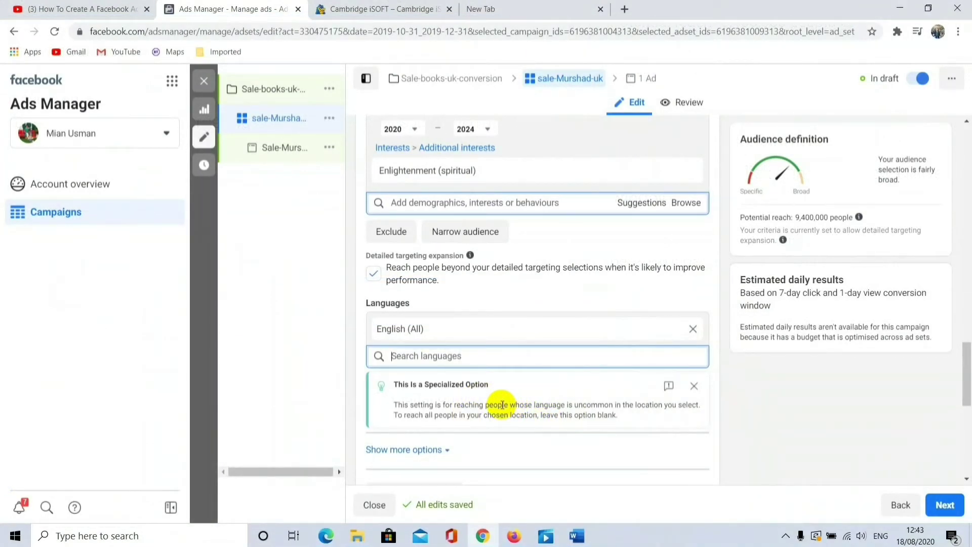
- Reveal the additional audience options and set the connection type to Friends of people who like your Page
left_click(434, 450)
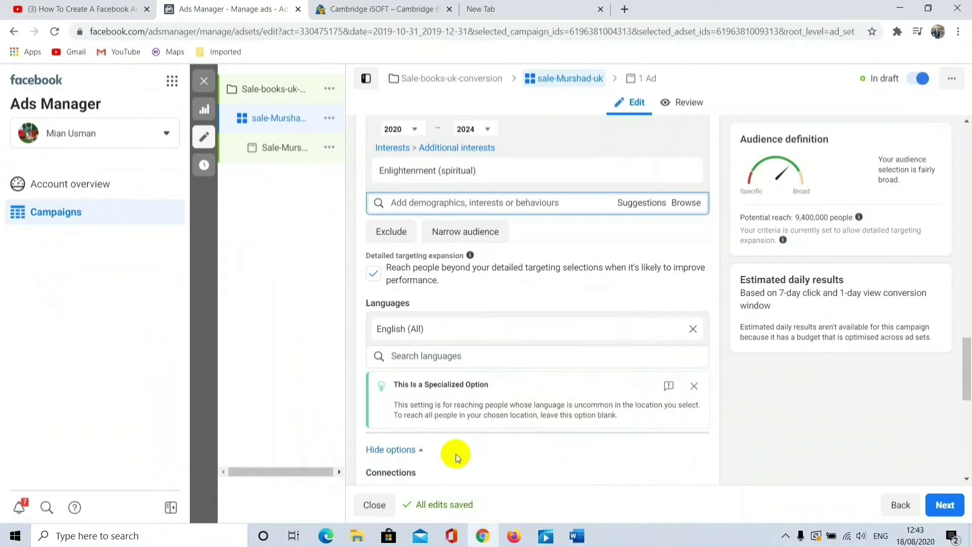
left_click_drag(966, 380, 967, 415)
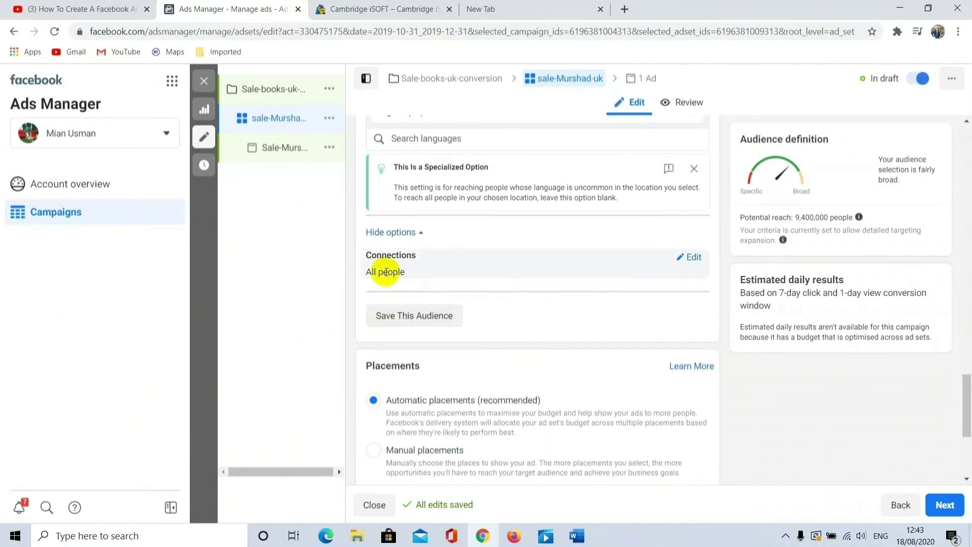
left_click(690, 257)
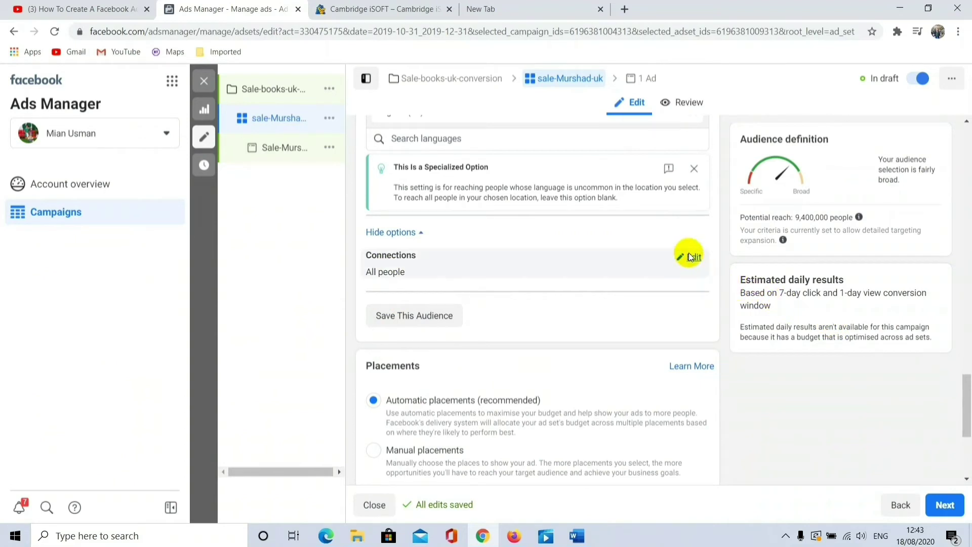
left_click(556, 279)
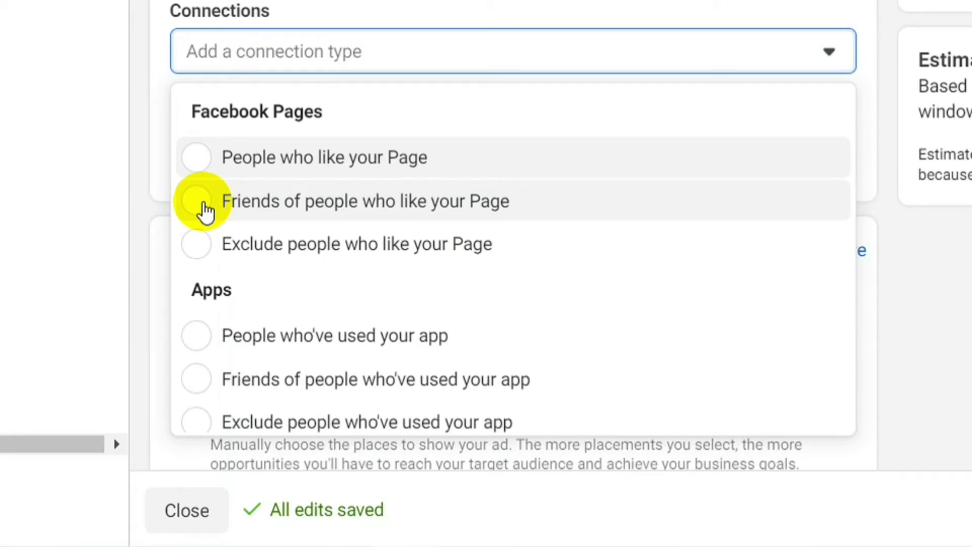
left_click(205, 210)
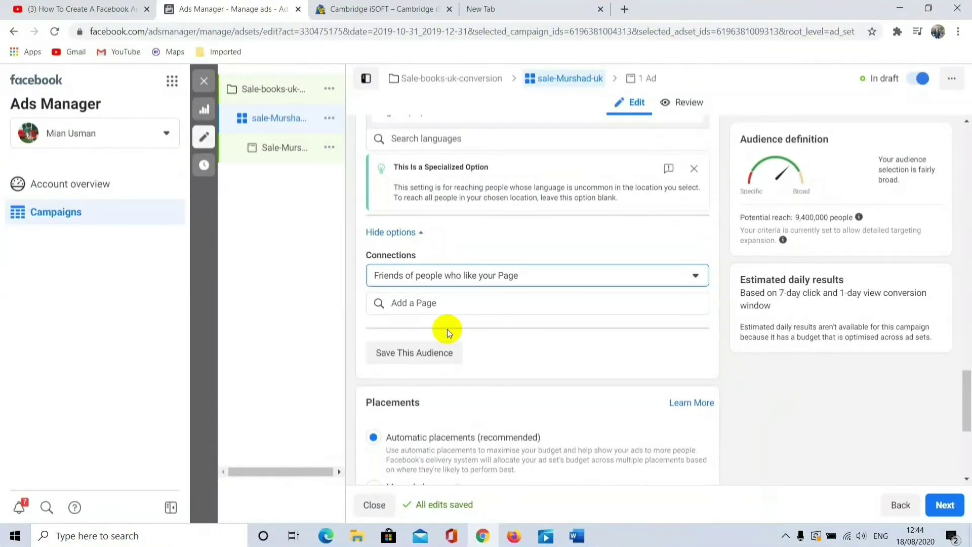
- Try the Smart Brains Page as the audience connection, check the potential reach, and remove the Page again
left_click(419, 303)
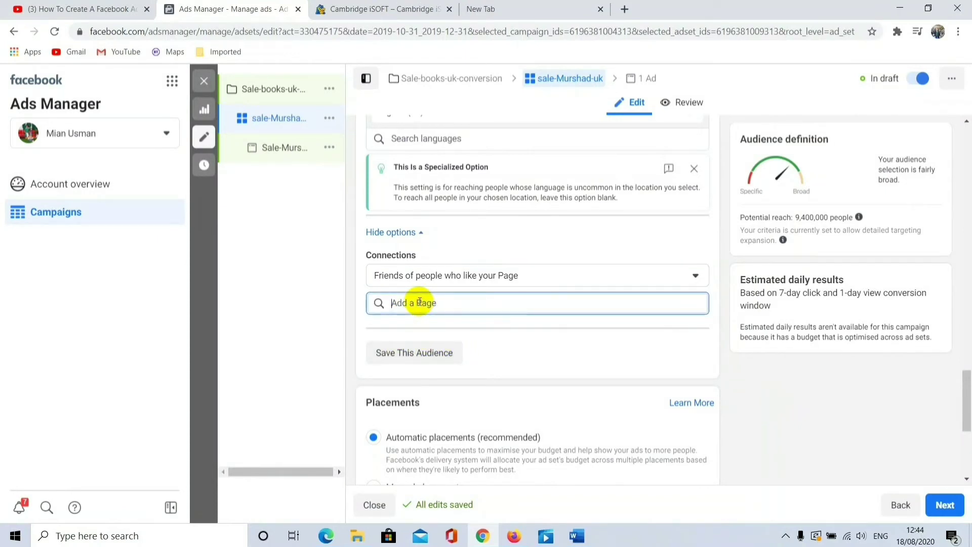
type("sma")
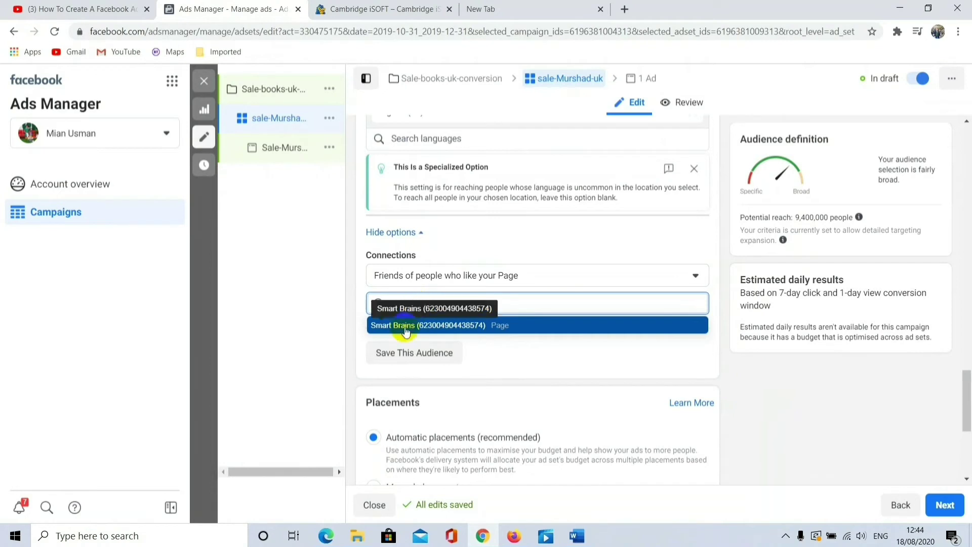
left_click(399, 329)
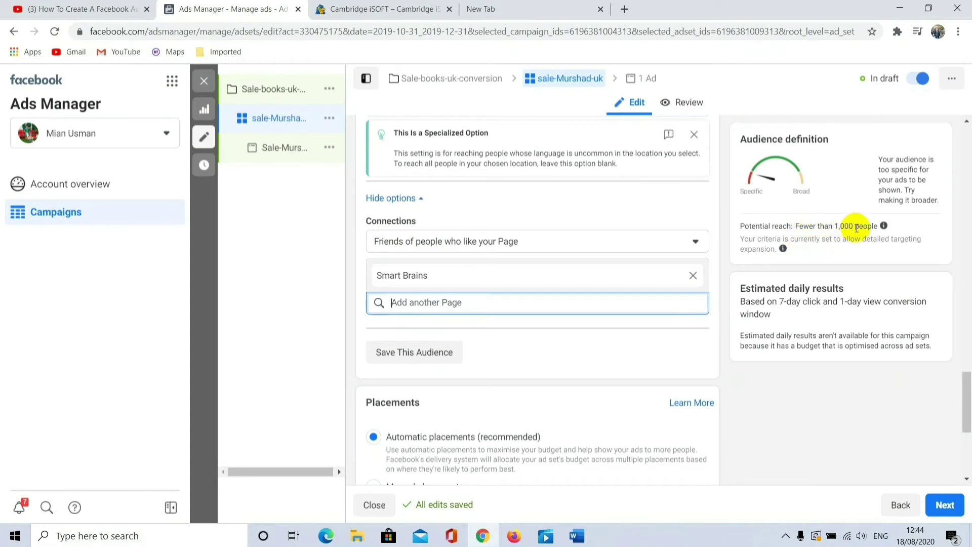
left_click(692, 277)
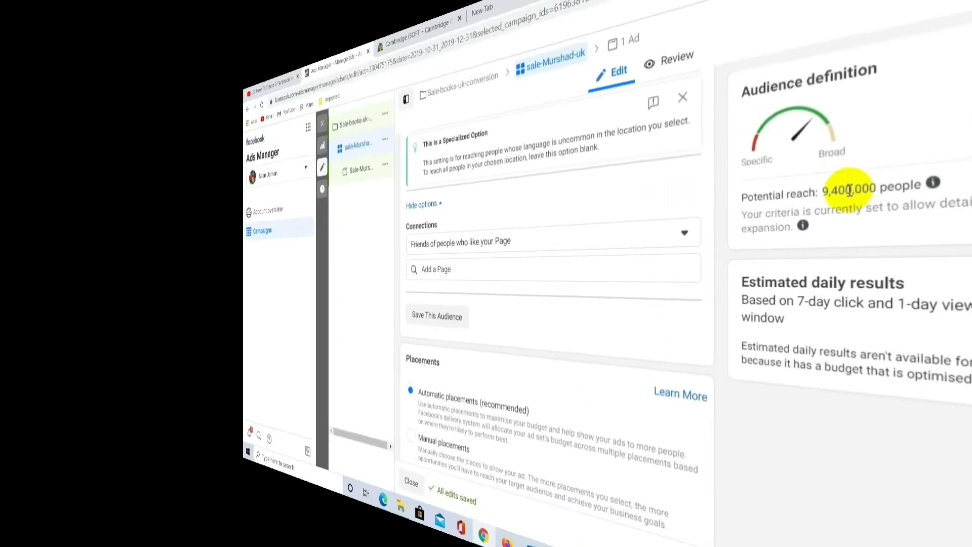
- Review the placements and the optimisation and delivery settings, including the conversion window and when charges apply
scroll(966, 395, "down", 3)
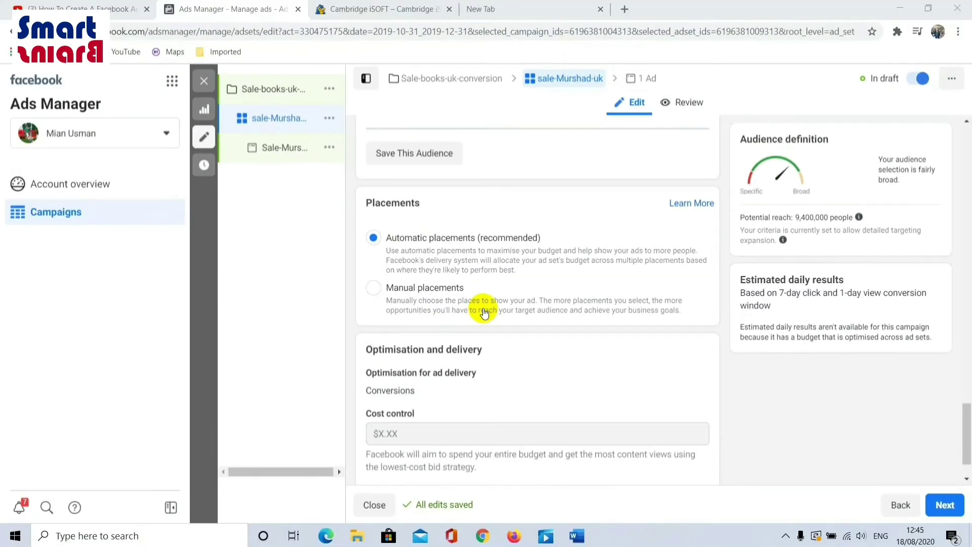
scroll(355, 298, "down", 1)
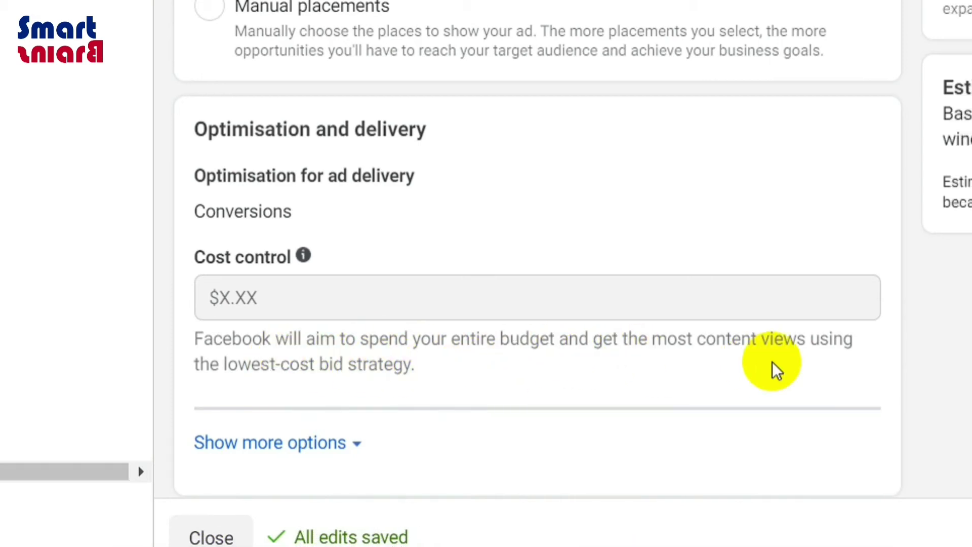
left_click(357, 445)
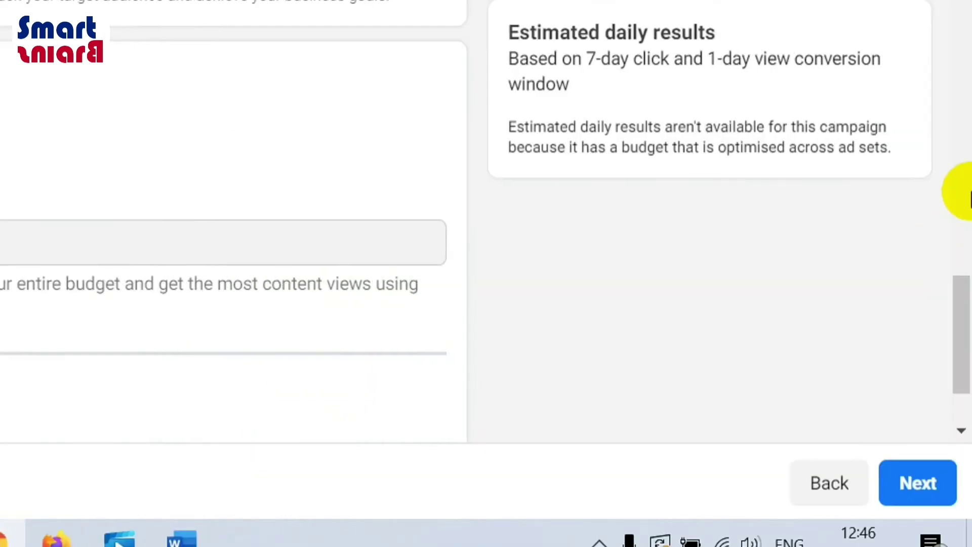
left_click_drag(966, 310, 956, 360)
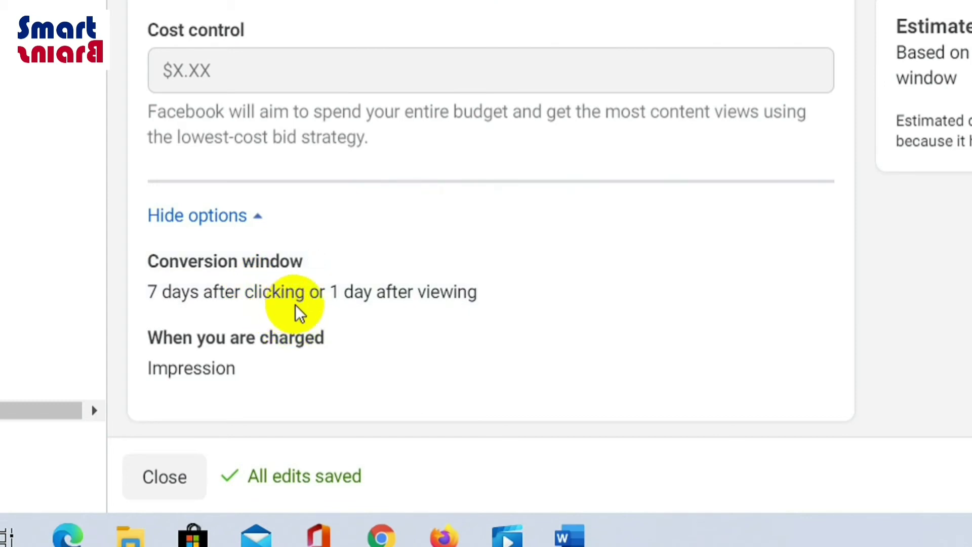
mouse_move(355, 294)
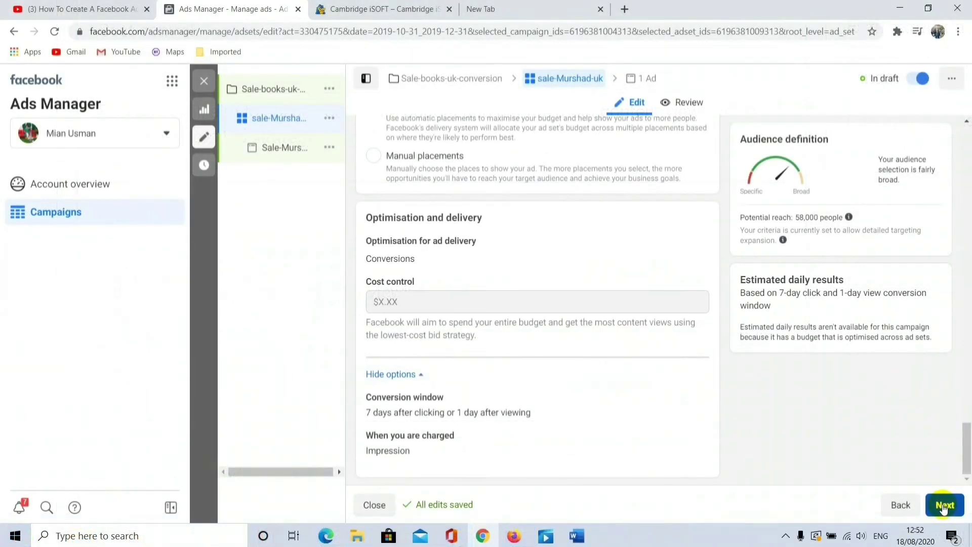
- Continue to the ad level and choose Smart Brains as the Facebook Page representing the business
left_click(944, 507)
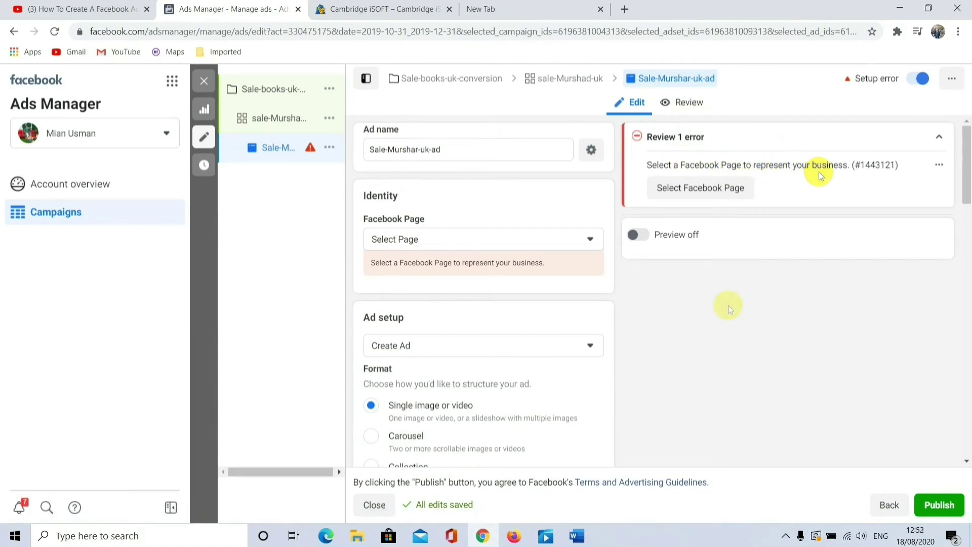
left_click(590, 240)
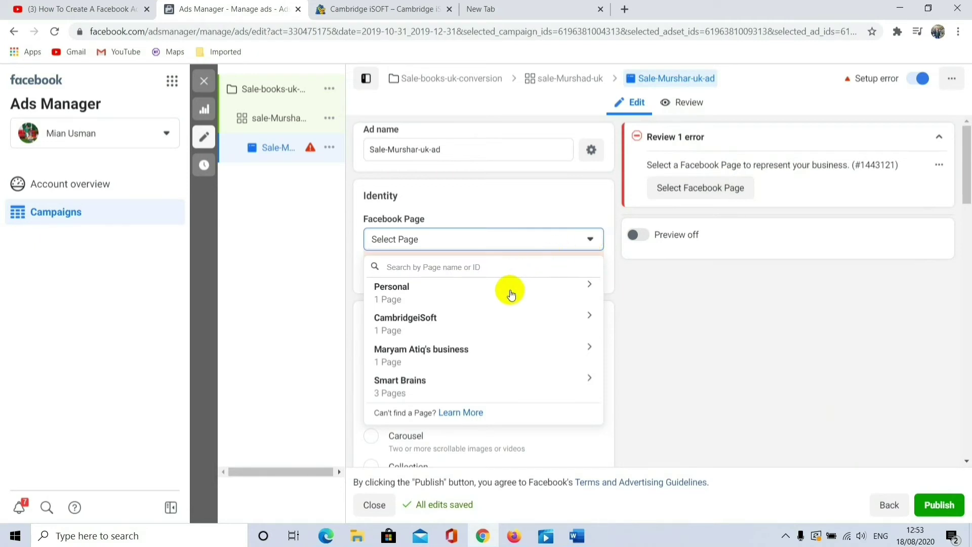
left_click(529, 382)
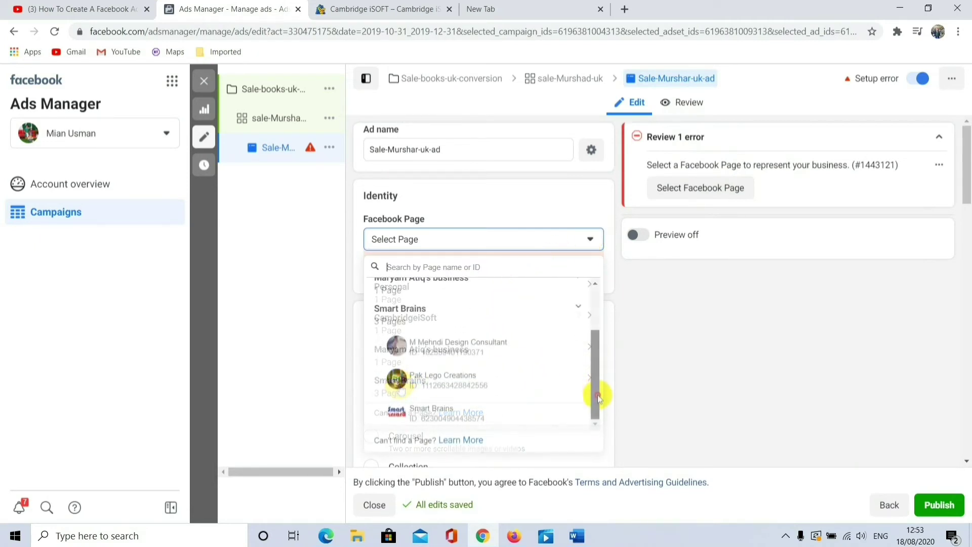
left_click(432, 417)
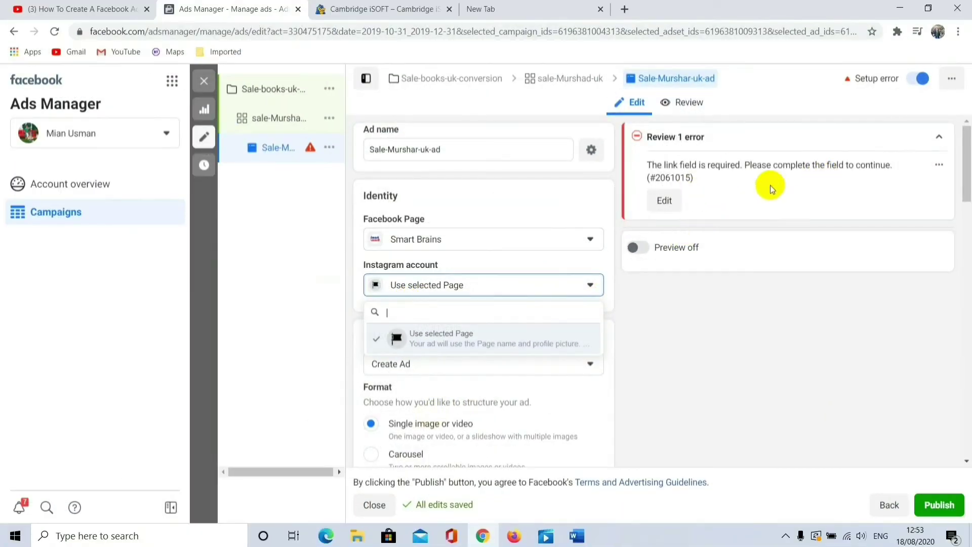
- Inspect the required Website URL field flagged by the ad's setup error and return to the identity settings
left_click(665, 201)
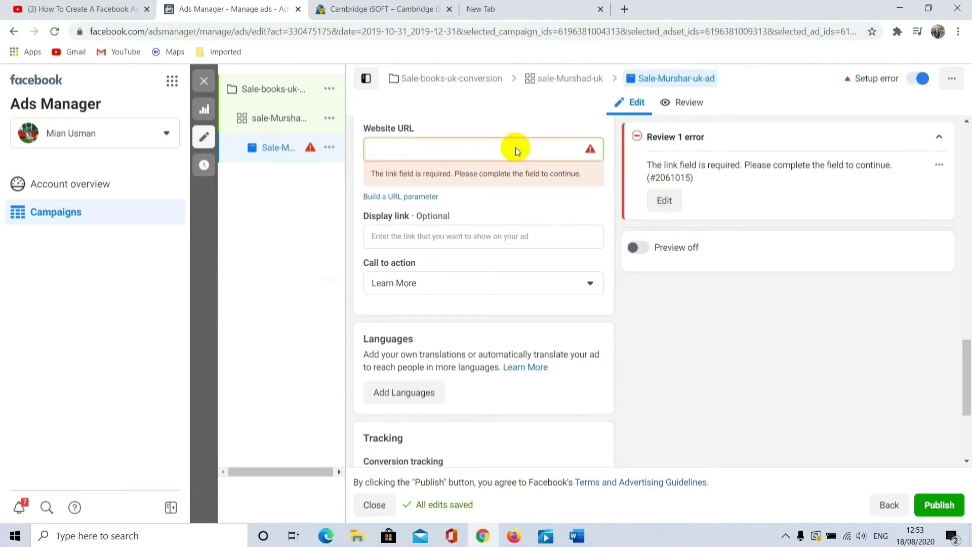
left_click(698, 328)
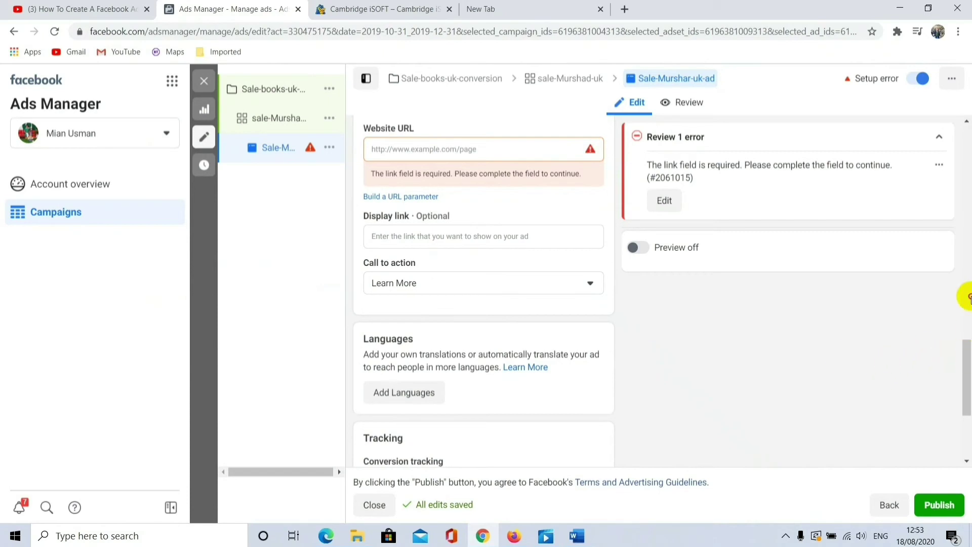
left_click_drag(967, 364, 968, 139)
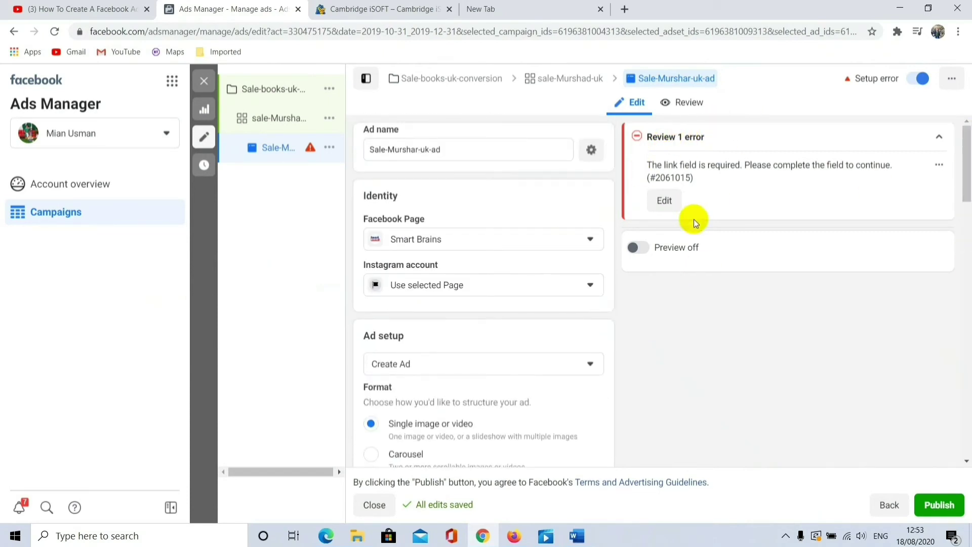
- Check the Instagram account choices, keep Use selected Page, and look over the ad format options
left_click(439, 291)
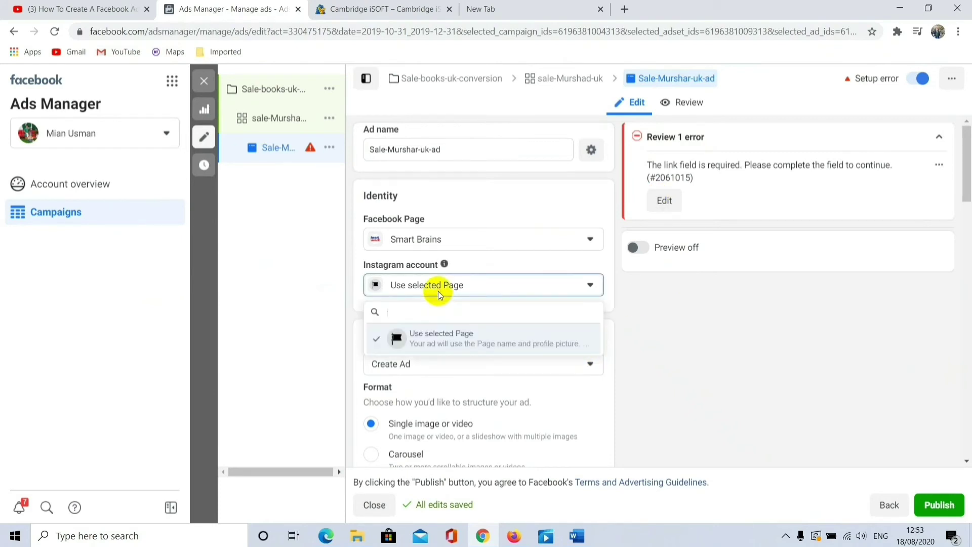
left_click(439, 291)
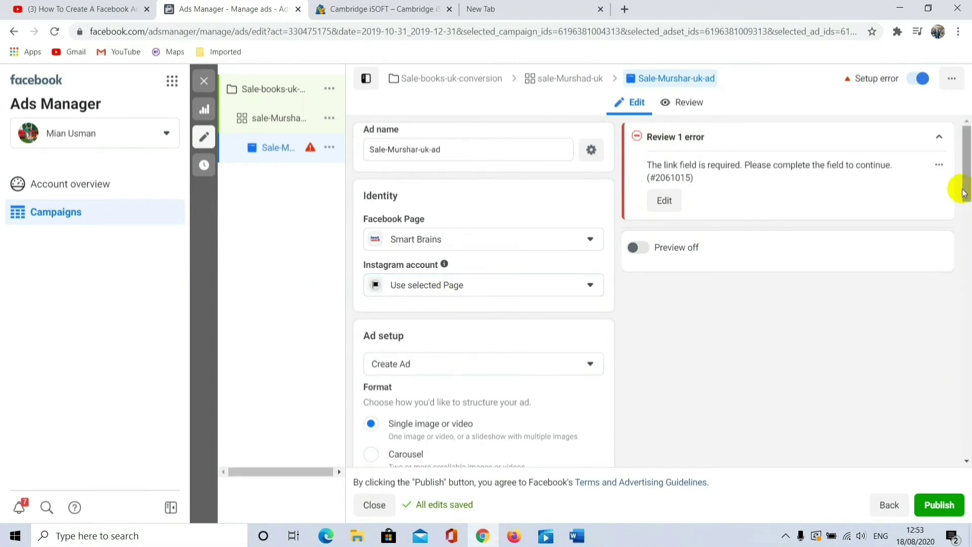
left_click_drag(965, 174, 965, 206)
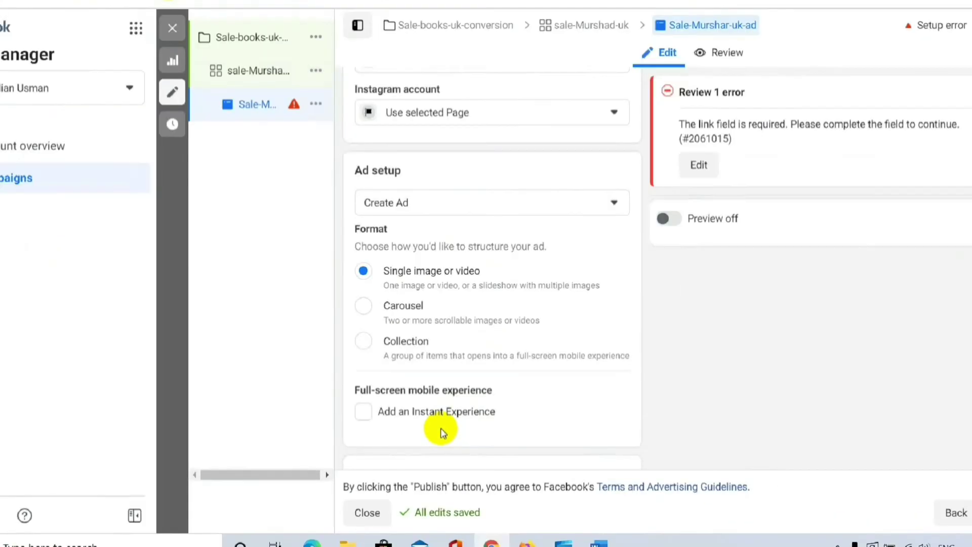
- Add an Instant Experience to the ad, look over the placement preview, and start from the Customer acquisition template
scroll(425, 344, "down", 3)
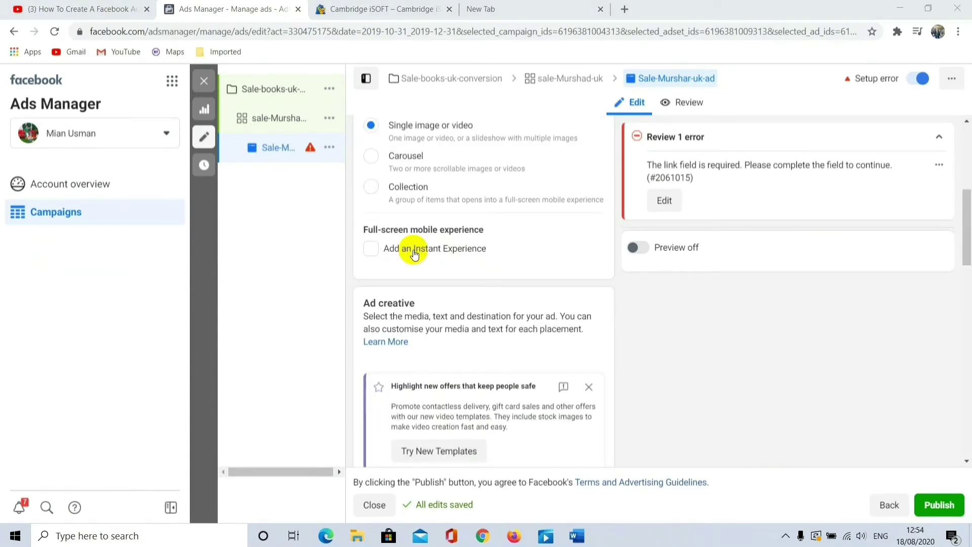
left_click(370, 249)
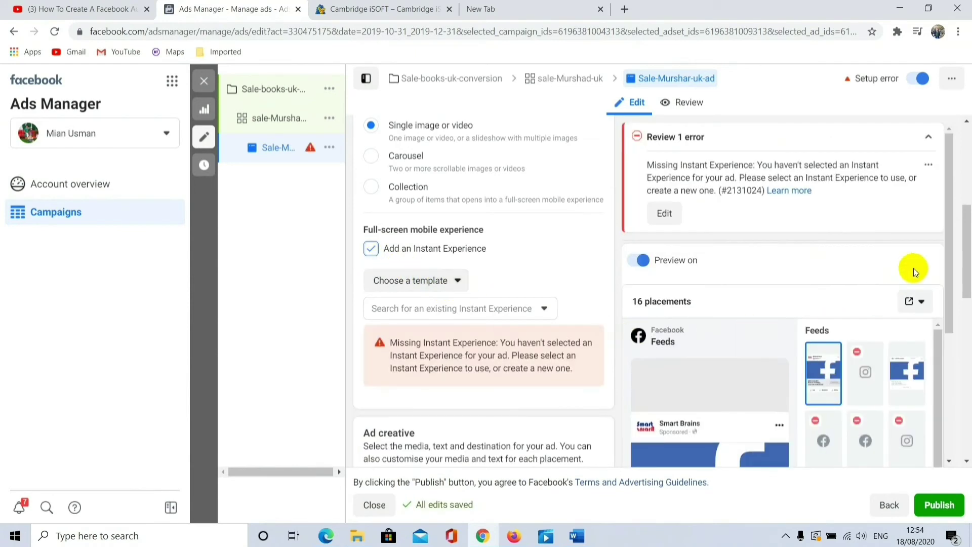
left_click_drag(951, 244, 957, 328)
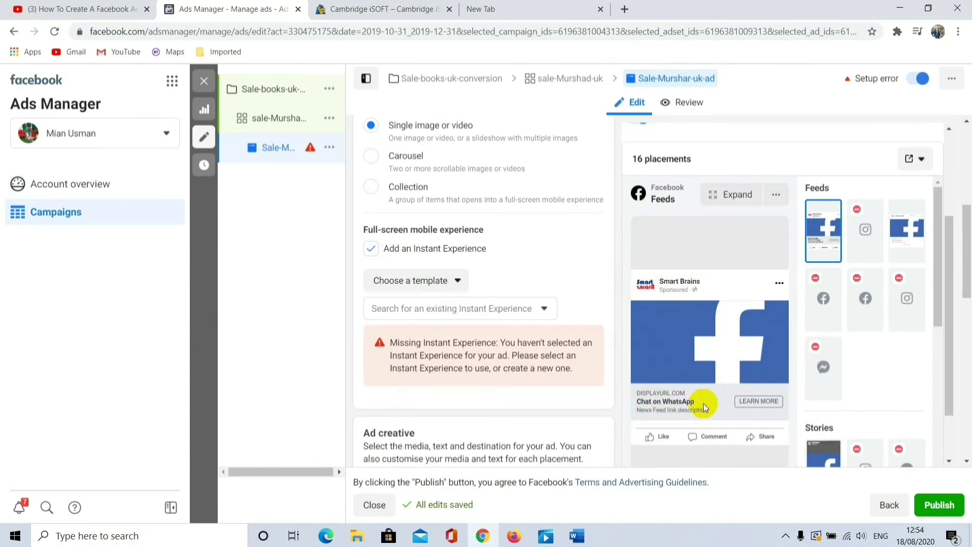
left_click(458, 282)
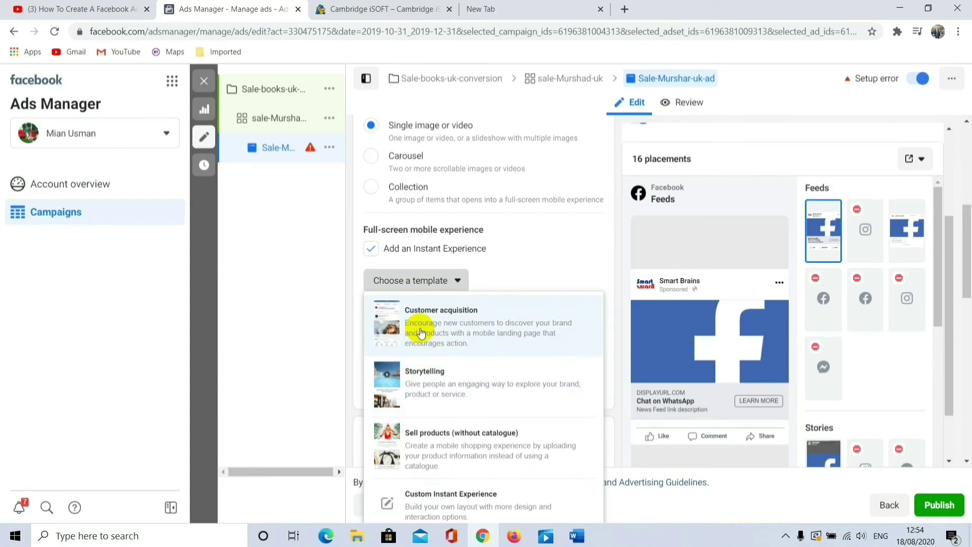
left_click(420, 328)
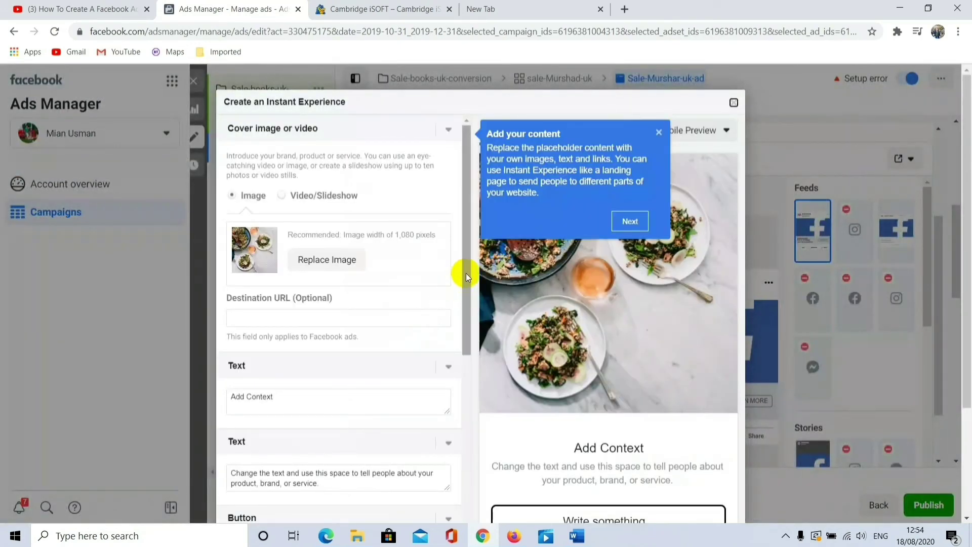
- Try the Video/Slideshow cover type for the Instant Experience and switch the cover back to Image
mouse_move(466, 272)
left_mouse_down()
mouse_move(467, 310)
mouse_move(466, 285)
left_mouse_up()
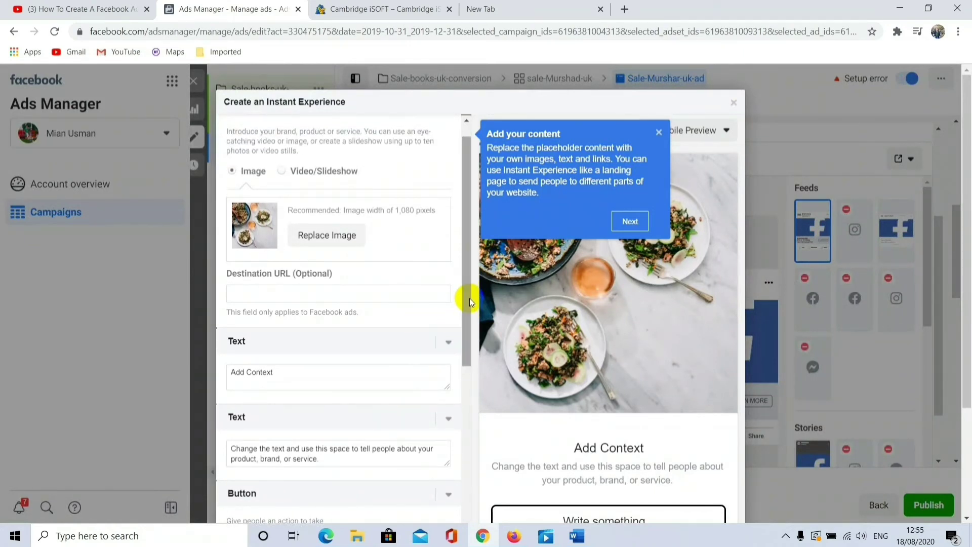
left_click_drag(469, 298, 470, 320)
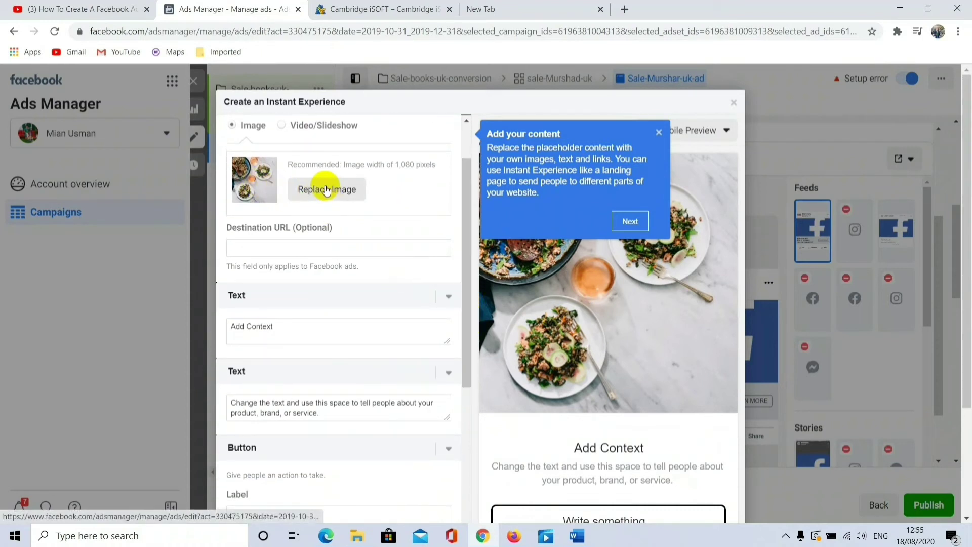
left_click(282, 127)
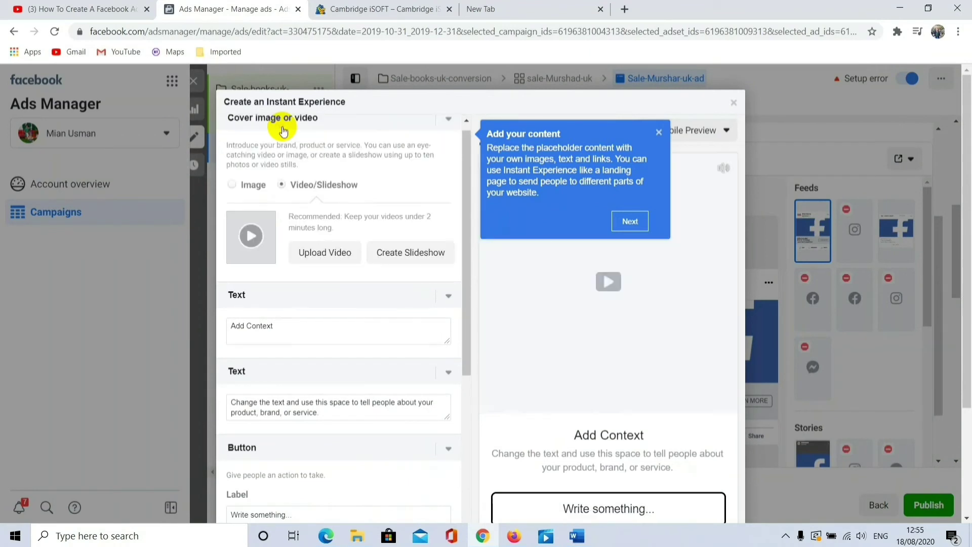
scroll(468, 250, "up", 1)
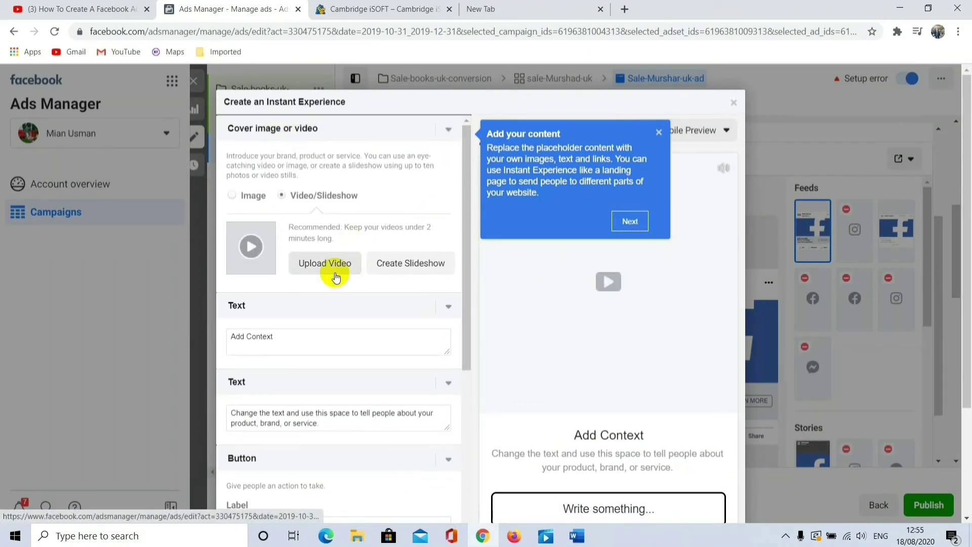
left_click(232, 197)
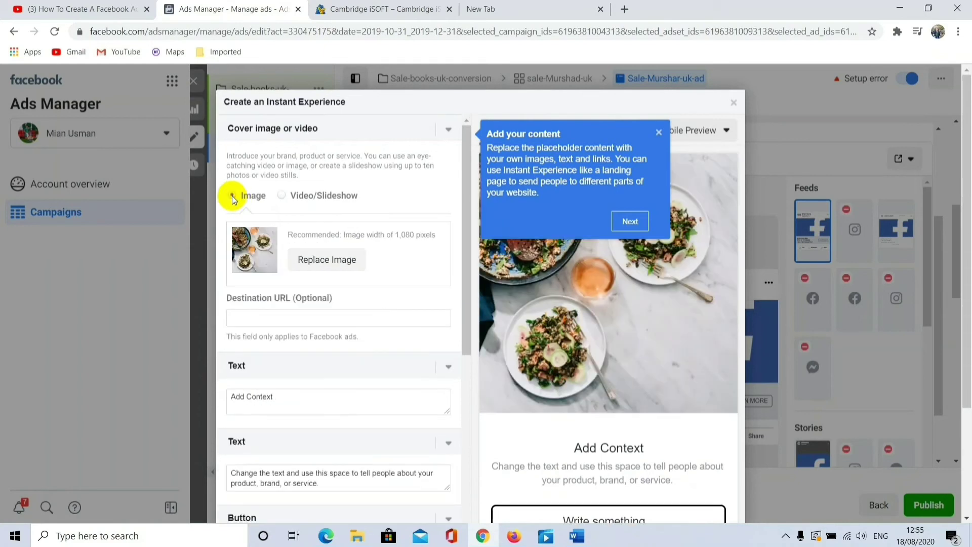
- Replace the first text block's placeholder with "Great Spiritual book" and check the heading in the mobile preview
scroll(466, 271, "down", 1)
left_click_drag(467, 272, 467, 293)
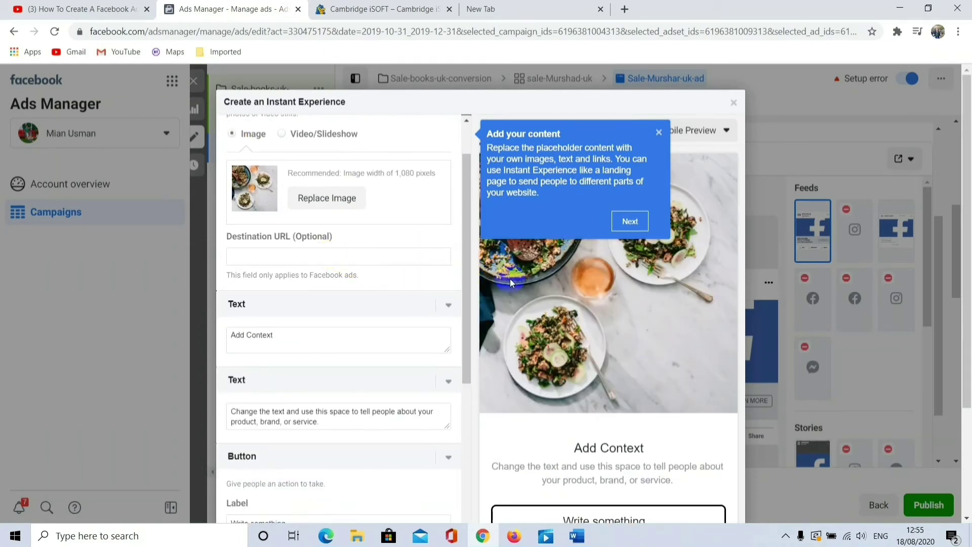
left_click_drag(471, 256, 465, 277)
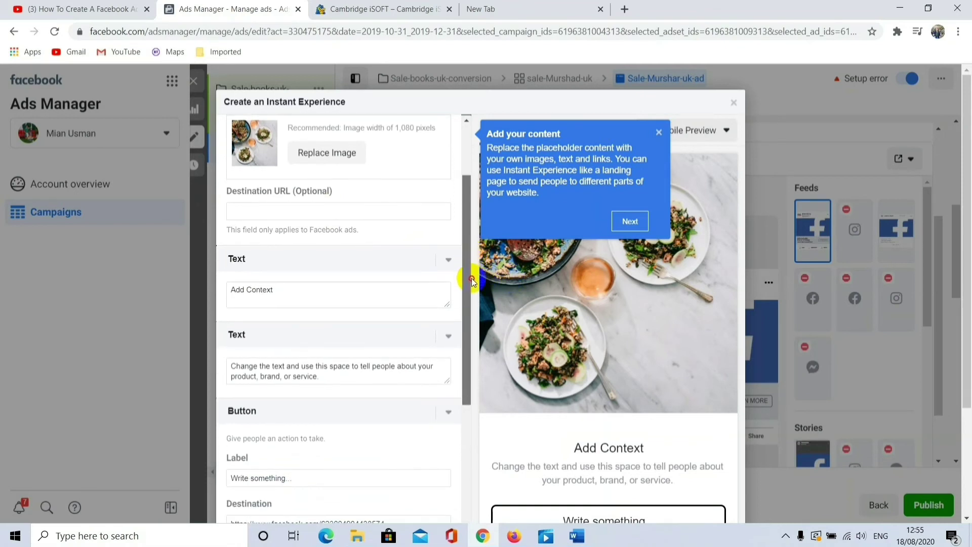
left_click(287, 290)
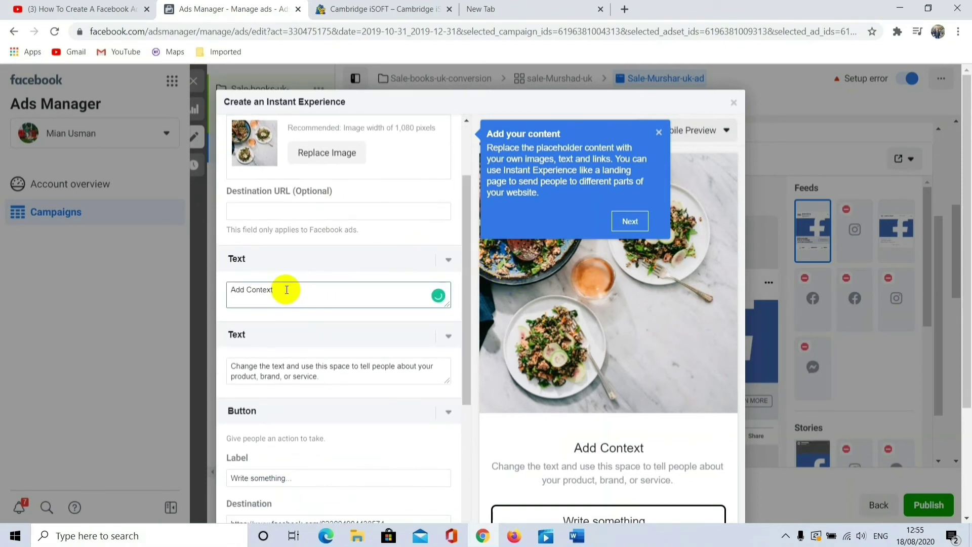
left_click_drag(287, 289, 212, 301)
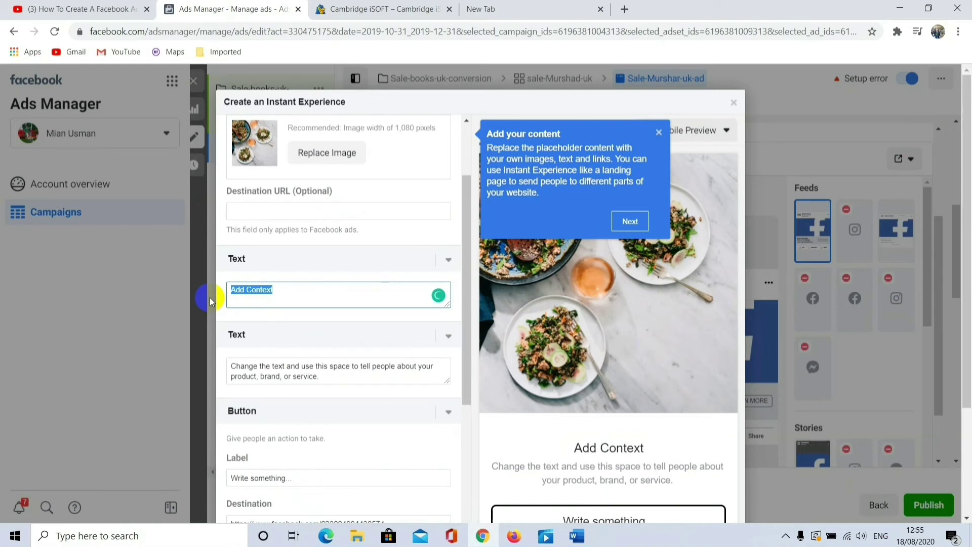
type("Great ")
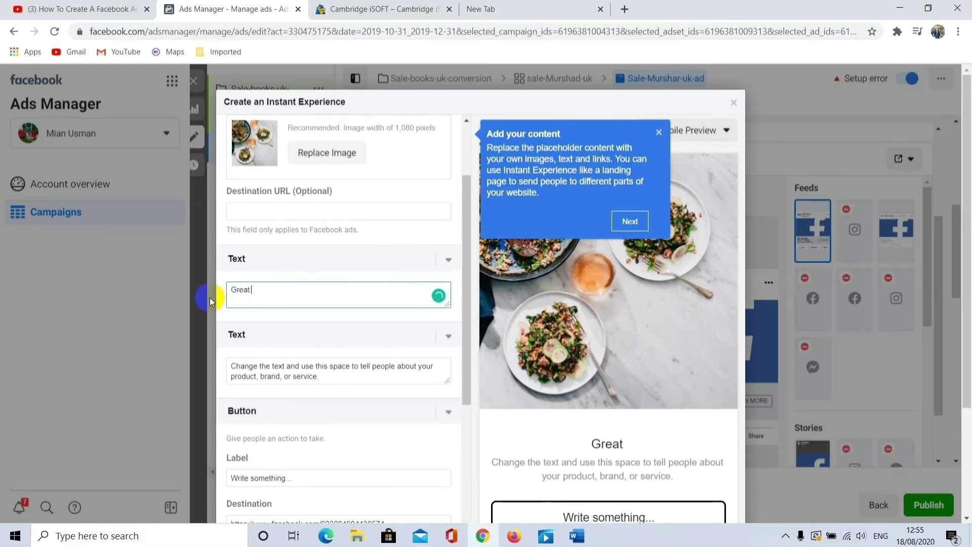
type("Spirit")
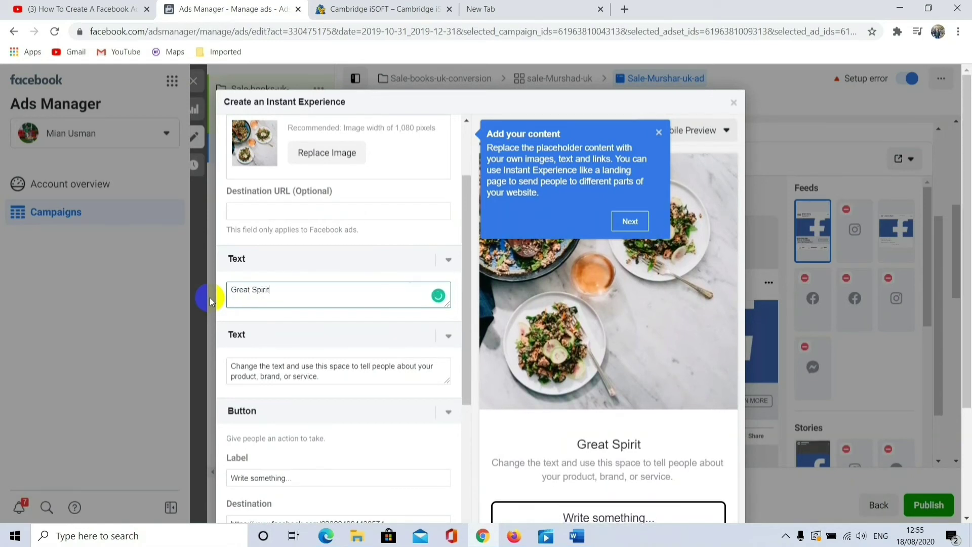
type("ual book")
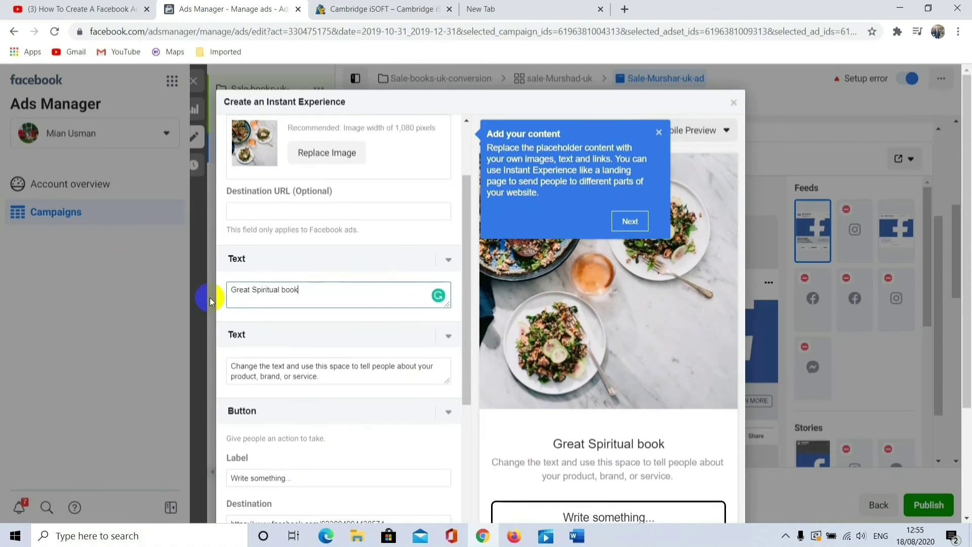
type(" for")
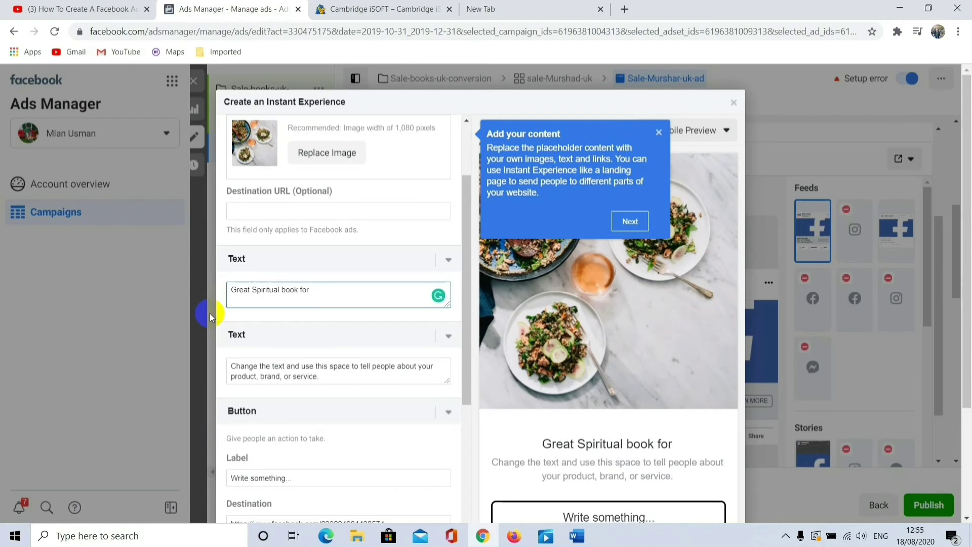
key("BackSpace")
key("BackSpace")
key("BackSpace")
key("BackSpace")
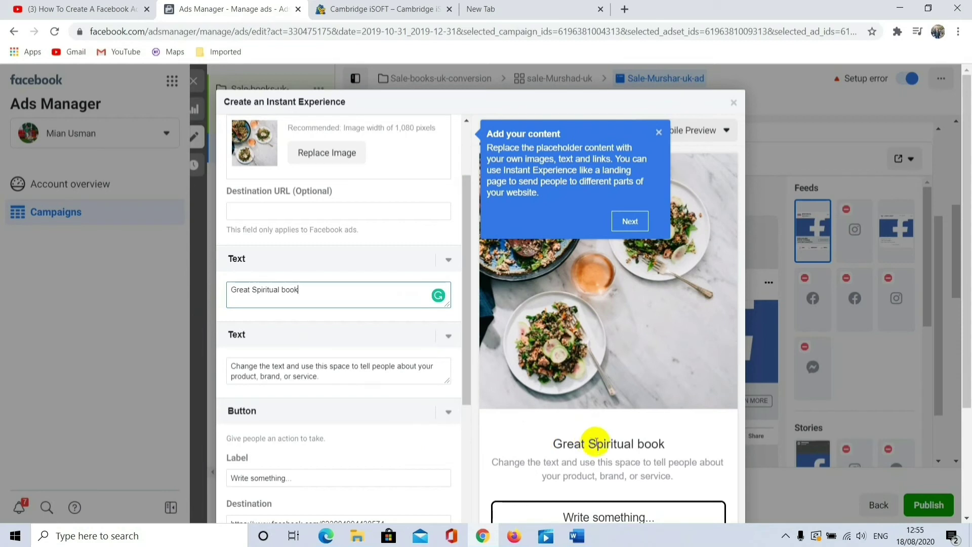
left_click_drag(553, 444, 663, 459)
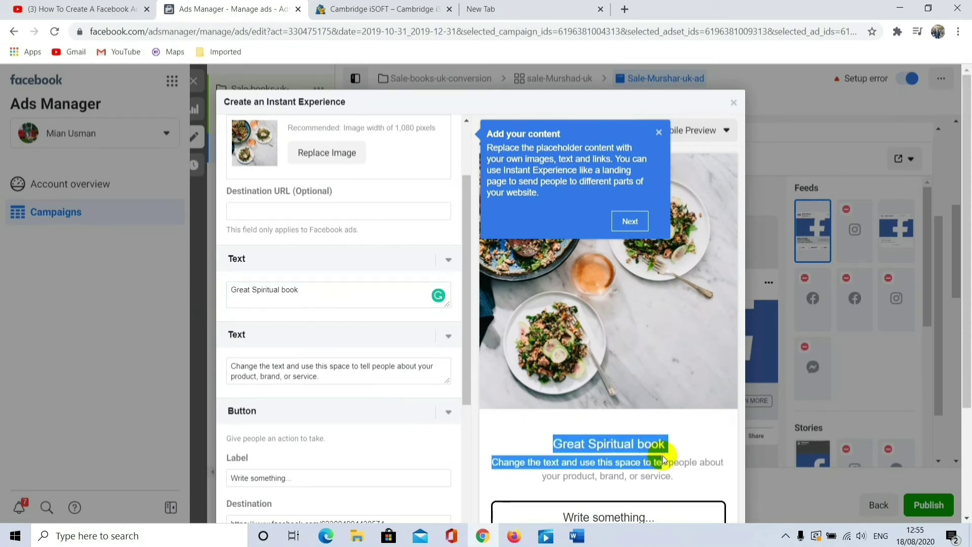
left_click(332, 397)
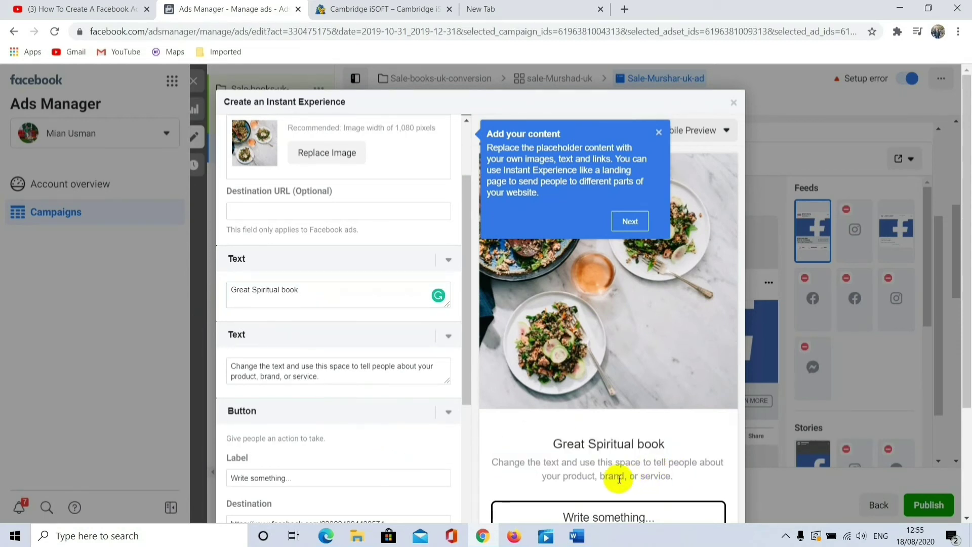
- Set the second text to "If you are looking for Enlightenment take your 1st step and click on Murshad" and label the button "Murshad"
left_click_drag(232, 366, 311, 376)
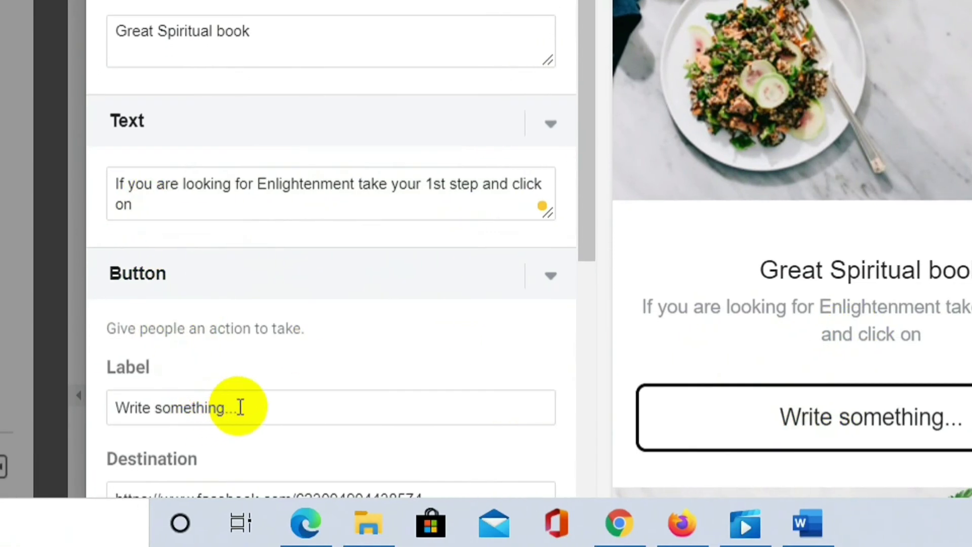
left_click(240, 407)
left_click_drag(240, 407, 117, 405)
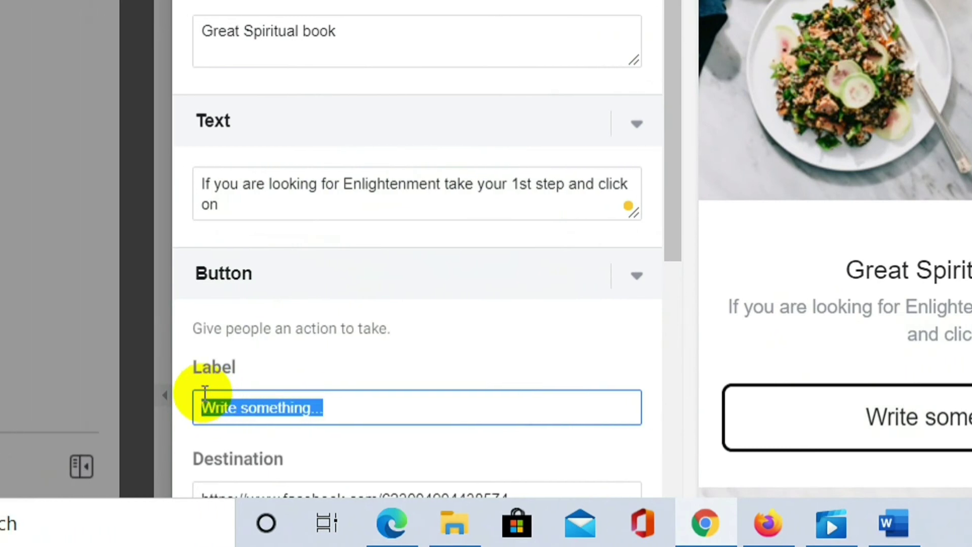
key("BackSpace")
type("Murshad")
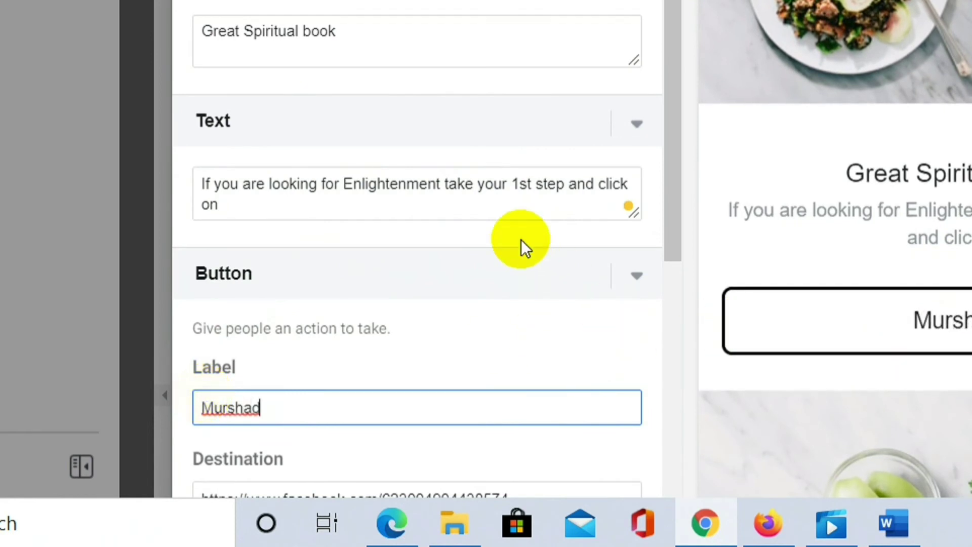
left_click(499, 208)
type("Murshad")
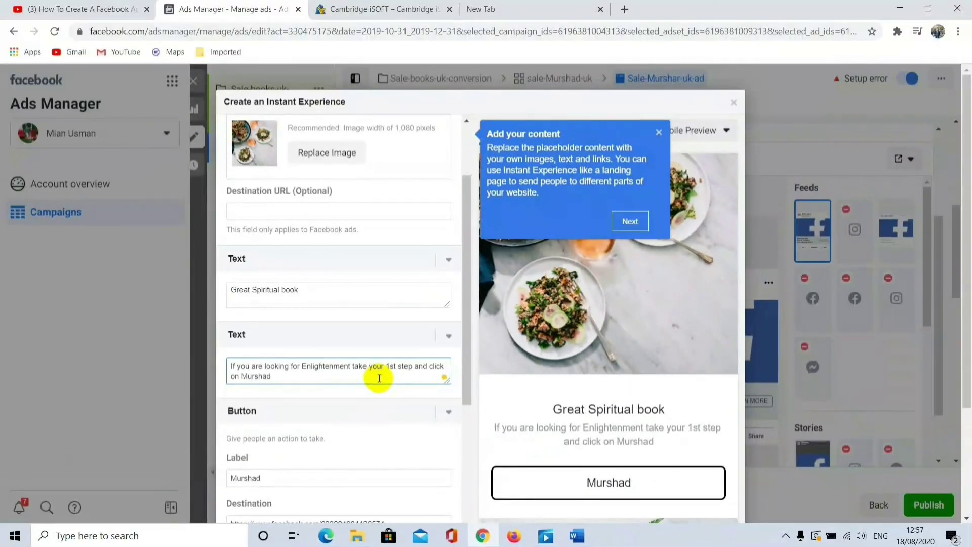
- Delete the numeric Page ID from the end of the button's Destination URL
scroll(385, 355, "down", 4)
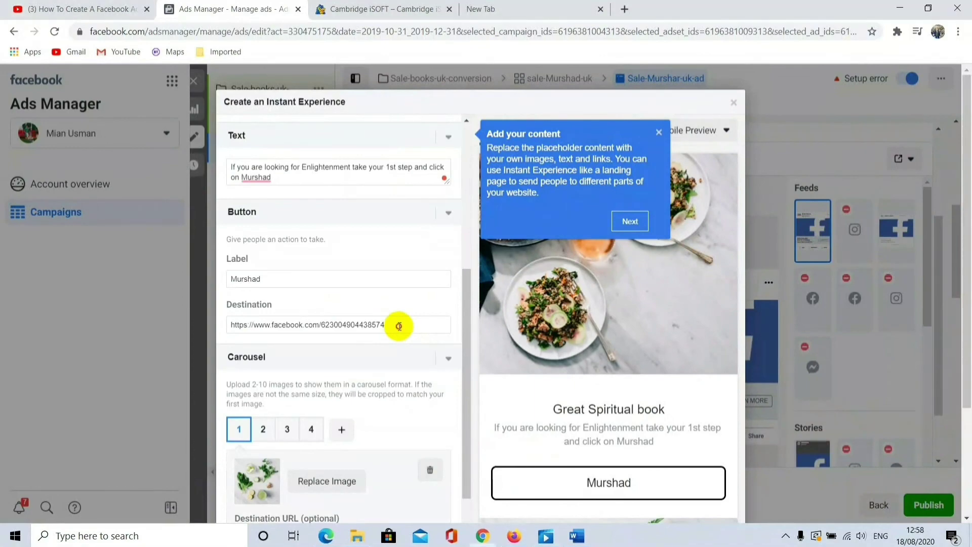
left_click(400, 326)
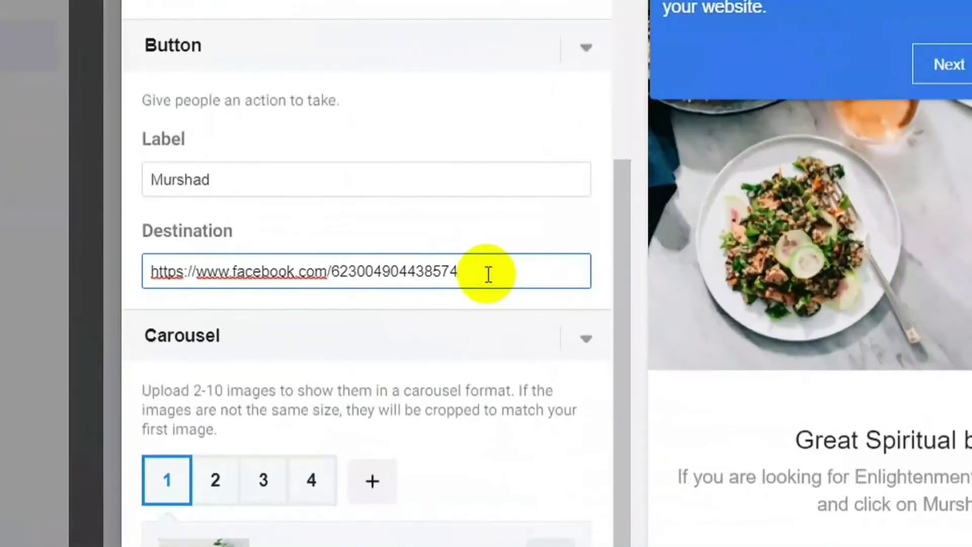
key("BackSpace")
key("BackSpace")
key("BackSpace")
key("BackSpace")
key("BackSpace")
key("BackSpace")
key("BackSpace")
key("BackSpace")
key("BackSpace")
key("BackSpace")
key("BackSpace")
key("BackSpace")
key("BackSpace")
key("BackSpace")
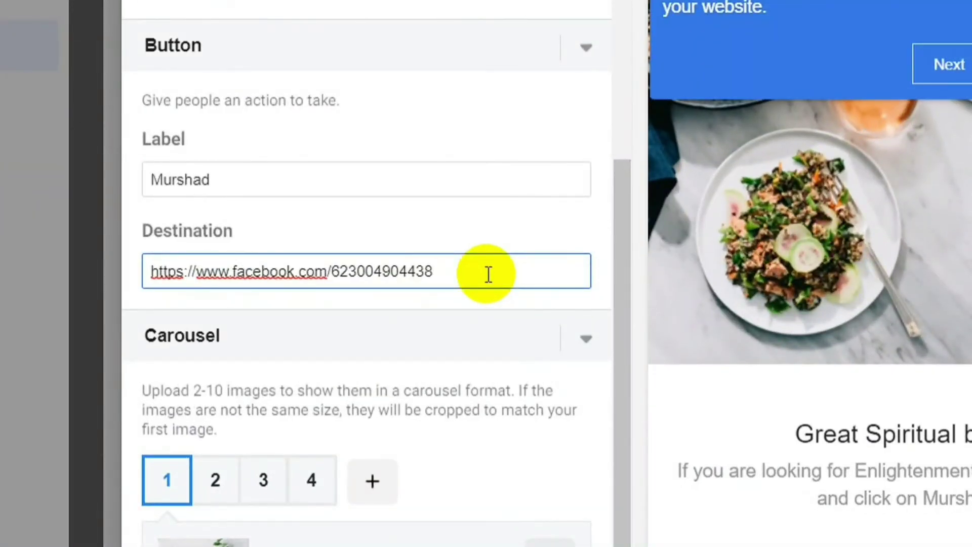
key("BackSpace")
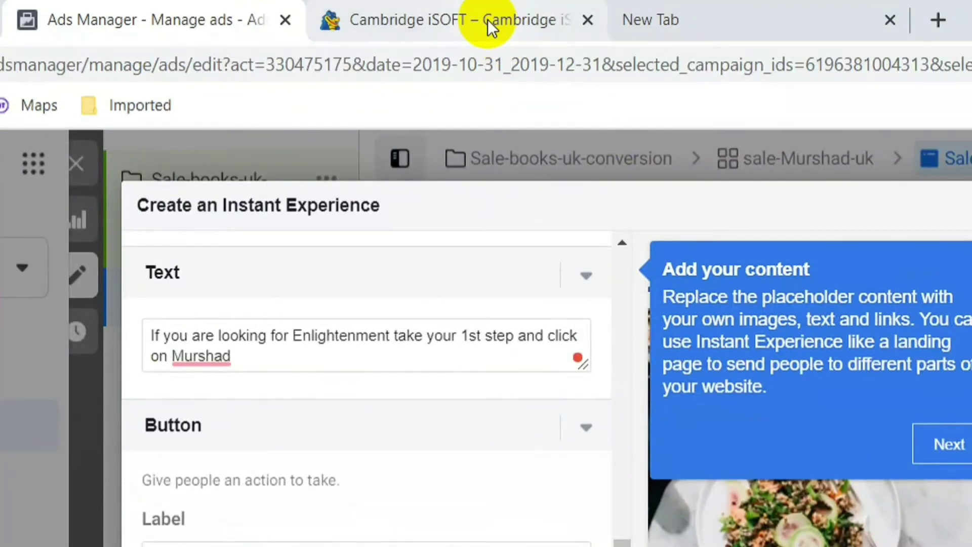
left_click(487, 20)
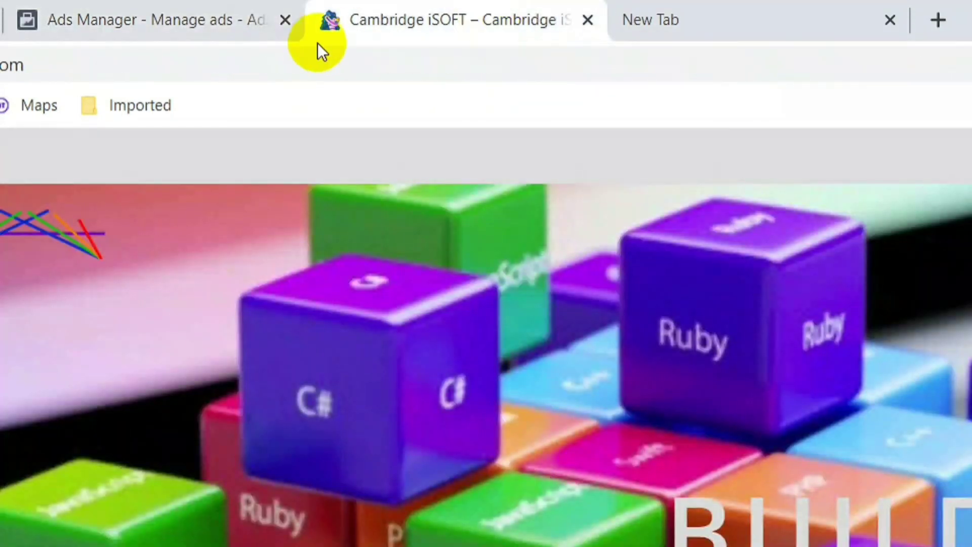
left_click(299, 76)
left_click(299, 76)
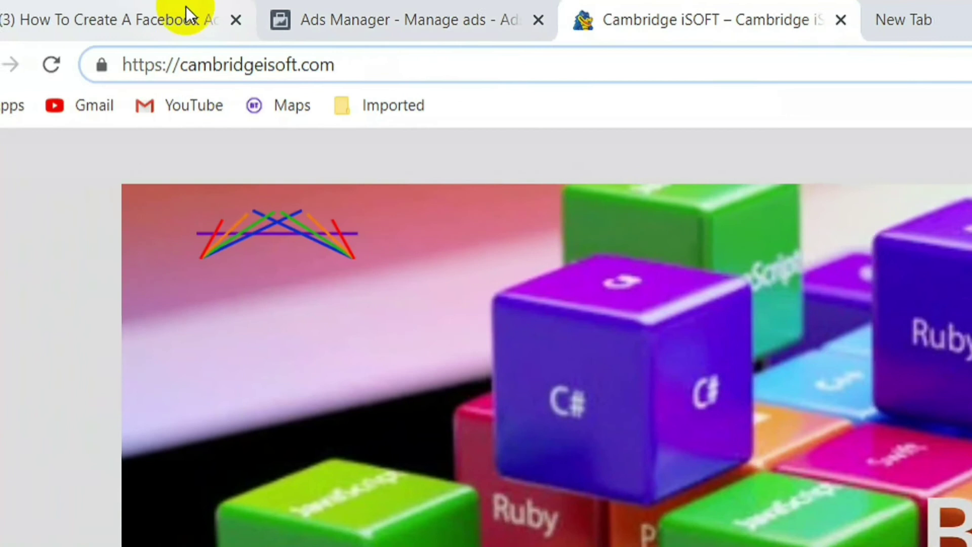
left_click(188, 10)
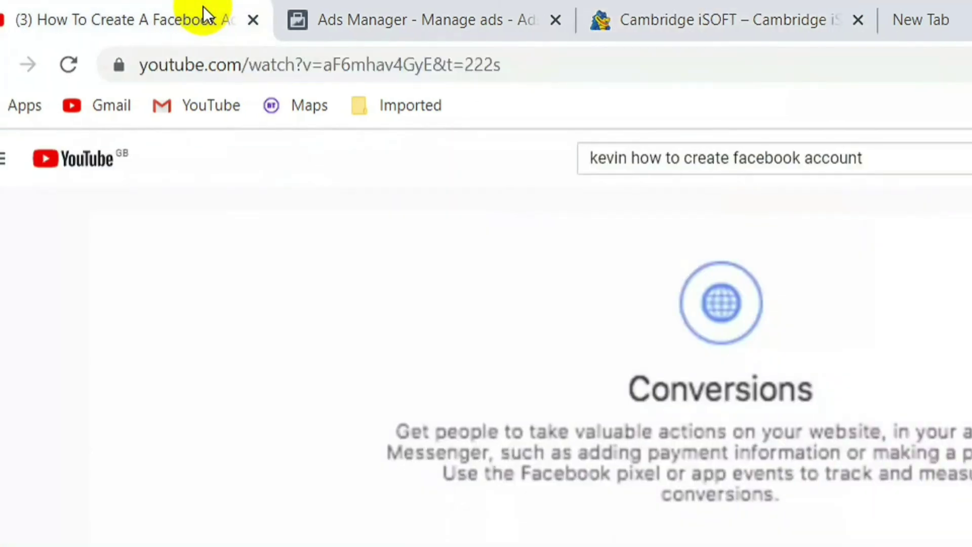
left_click(373, 19)
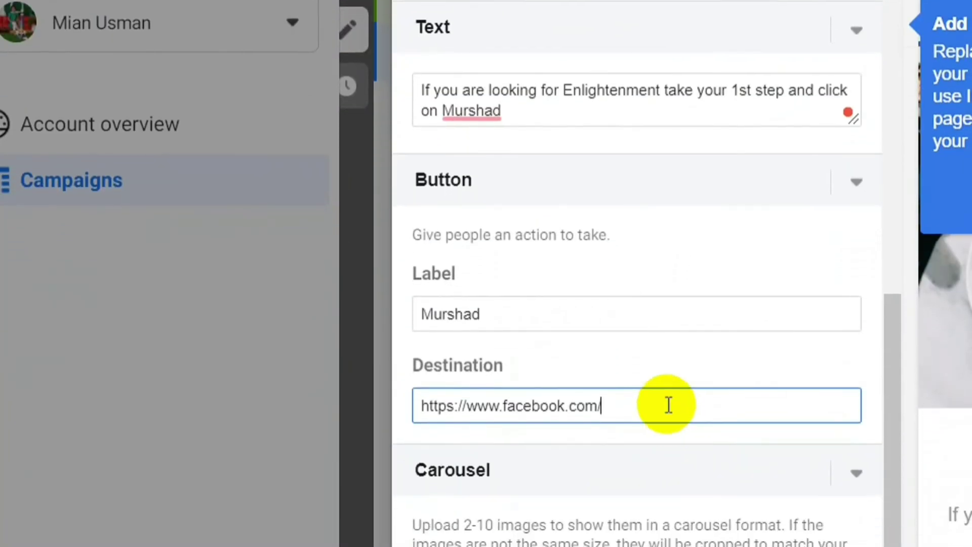
left_click_drag(666, 454, 393, 456)
type("https://cambridgeisoft.com/")
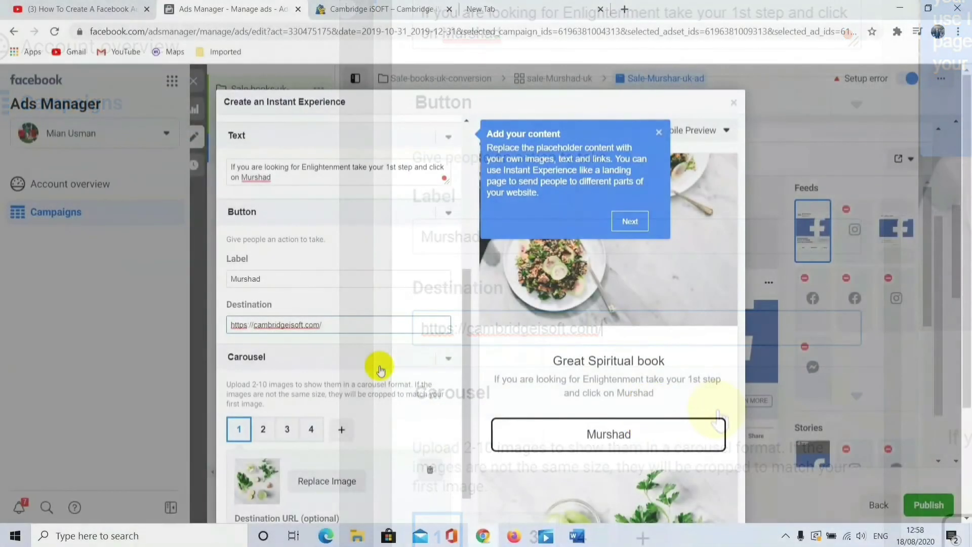
- Replace the second carousel card's image with the SmartBrains logo from the account images and compare it with the first card
scroll(451, 361, "down", 2)
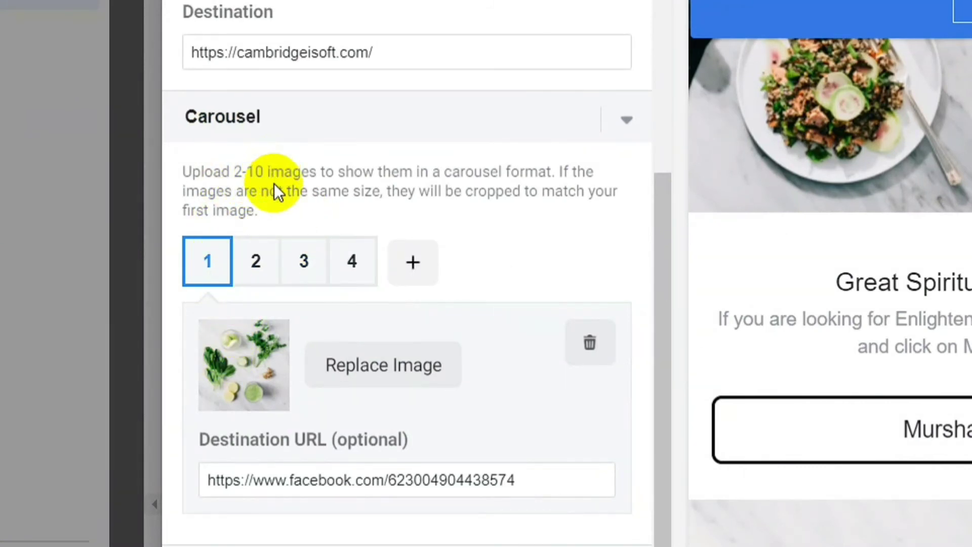
scroll(303, 420, "down", 1)
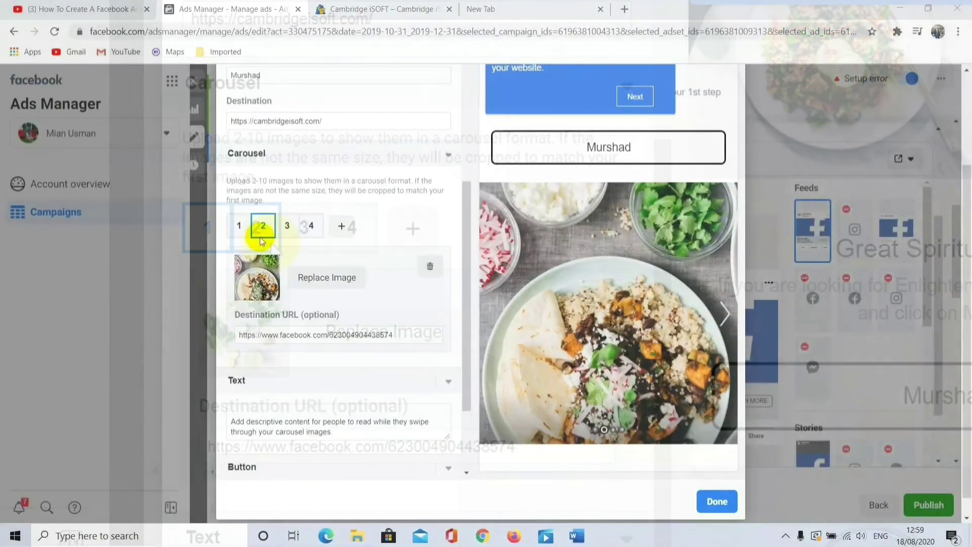
left_click(323, 278)
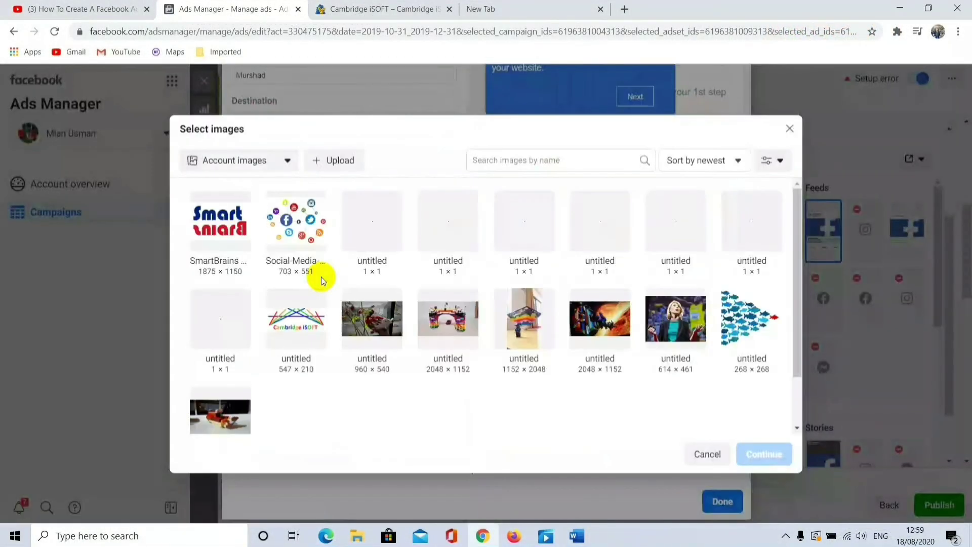
left_click(298, 322)
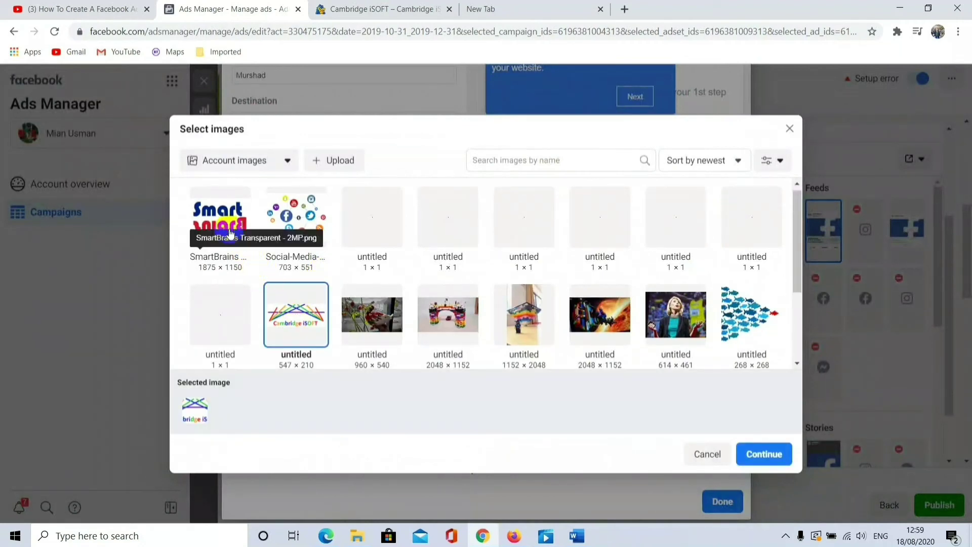
left_click(222, 217)
left_click(766, 461)
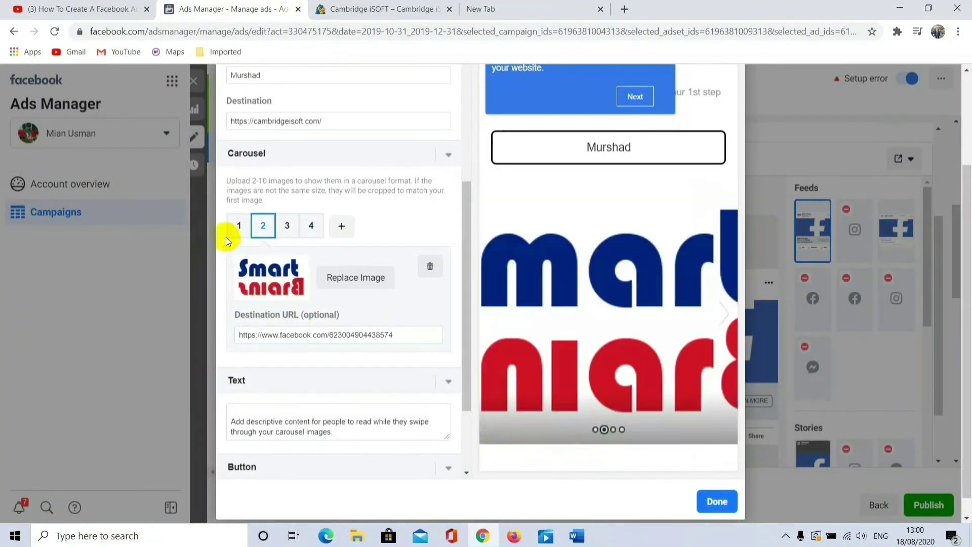
left_click(239, 226)
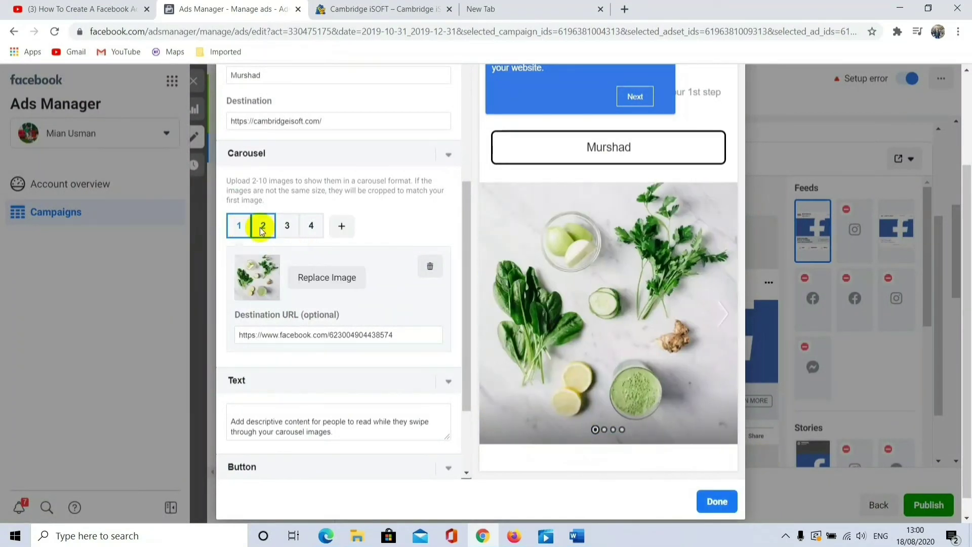
left_click(262, 226)
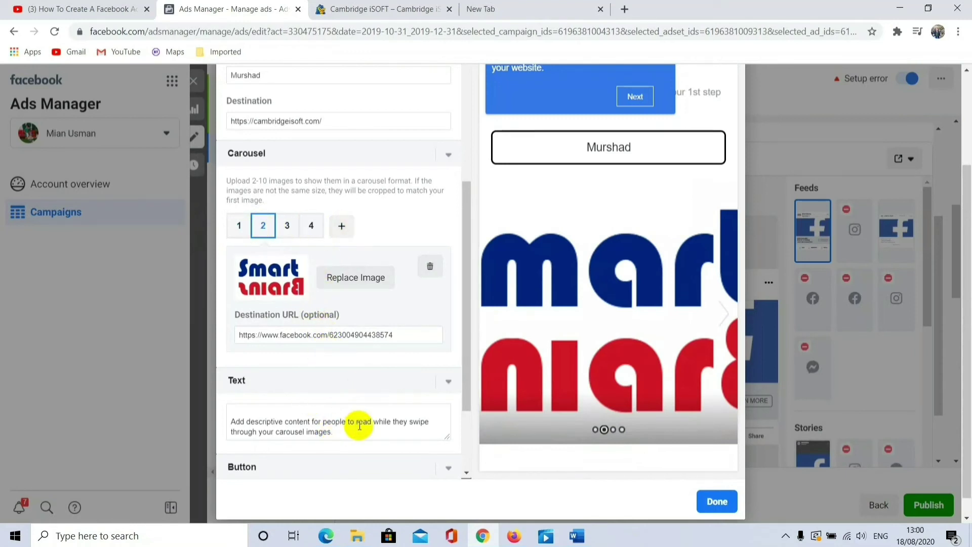
- Replace the placeholder text below the carousel with "Buy one get one free"
left_click_drag(343, 434, 213, 415)
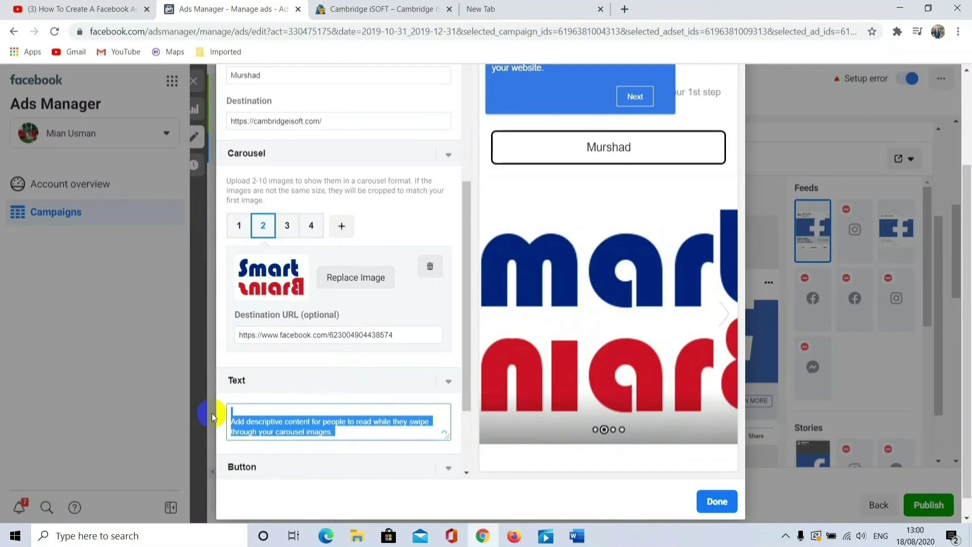
type("Bu")
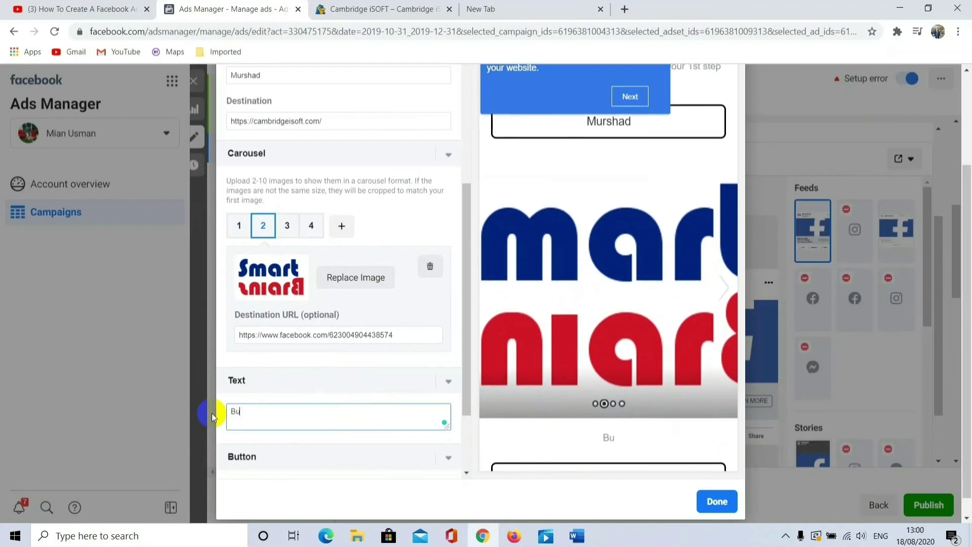
type("y for")
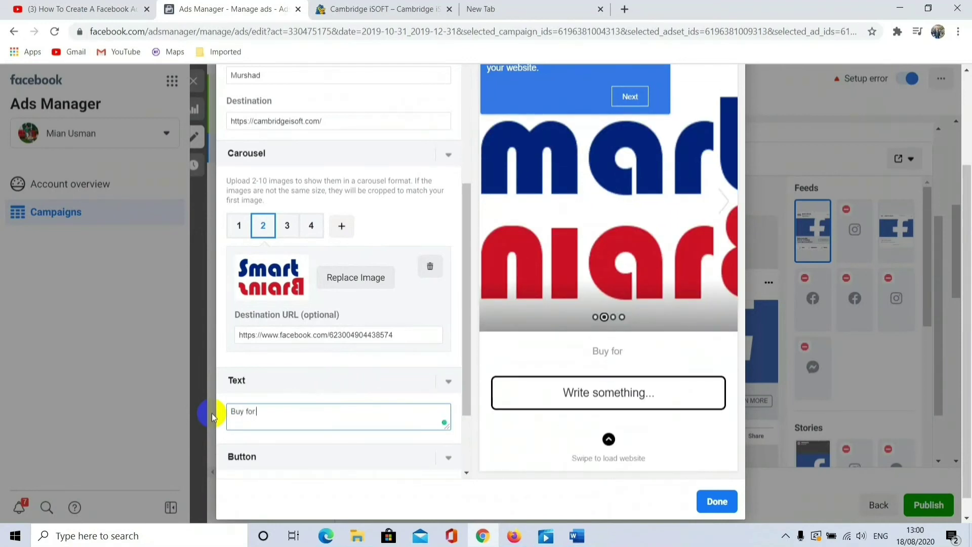
key("BackSpace")
key("BackSpace")
key("BackSpace")
type("one get on")
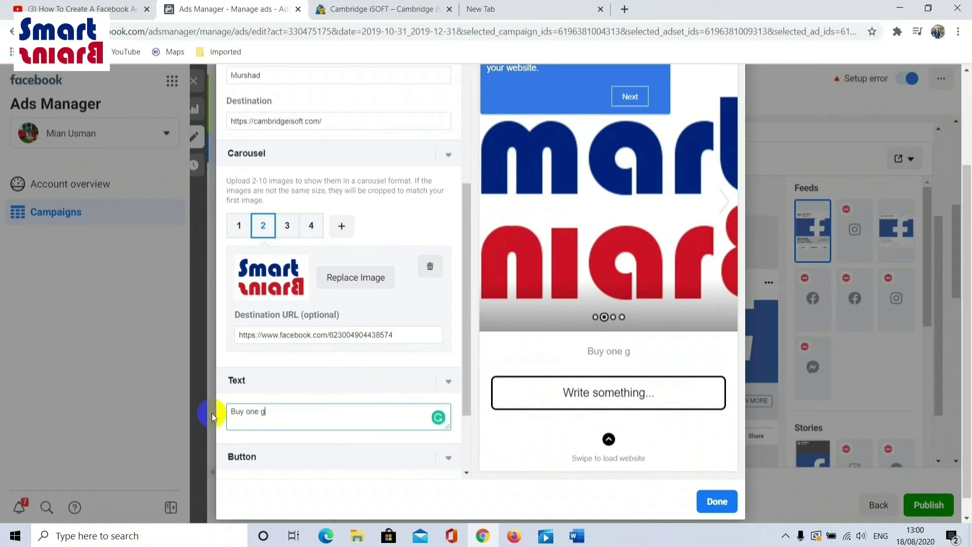
type("e free")
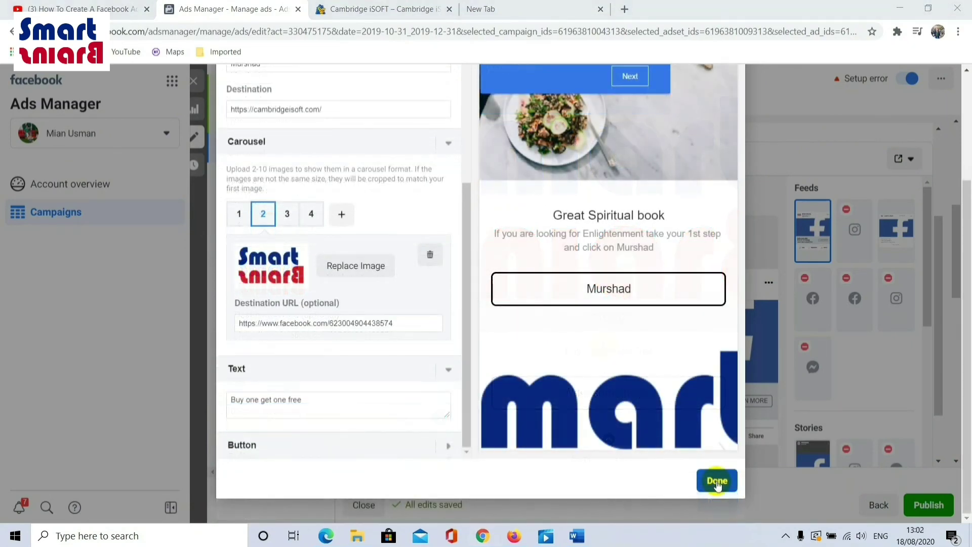
- Finish the Instant Experience, dismiss its tip and review the ad's creative and tracking settings
left_click(717, 482)
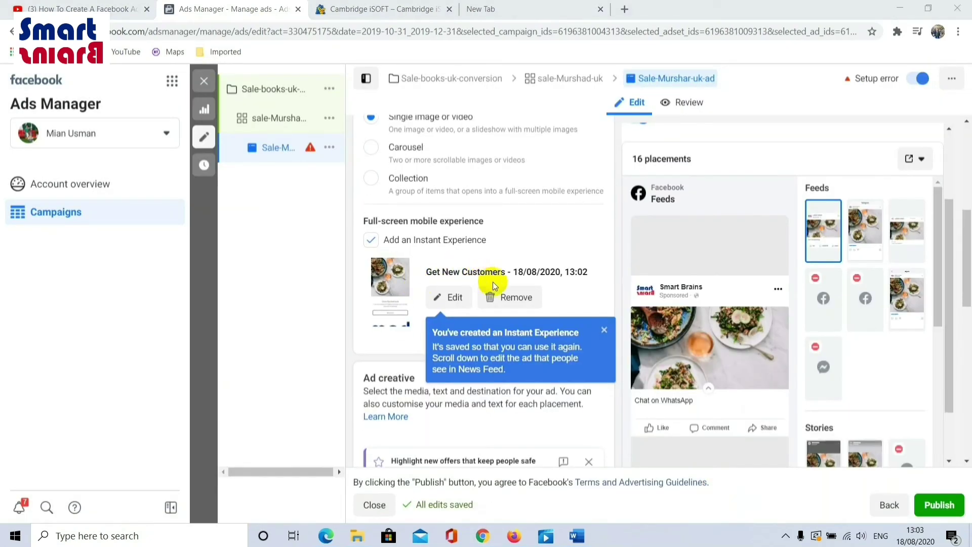
left_click(602, 329)
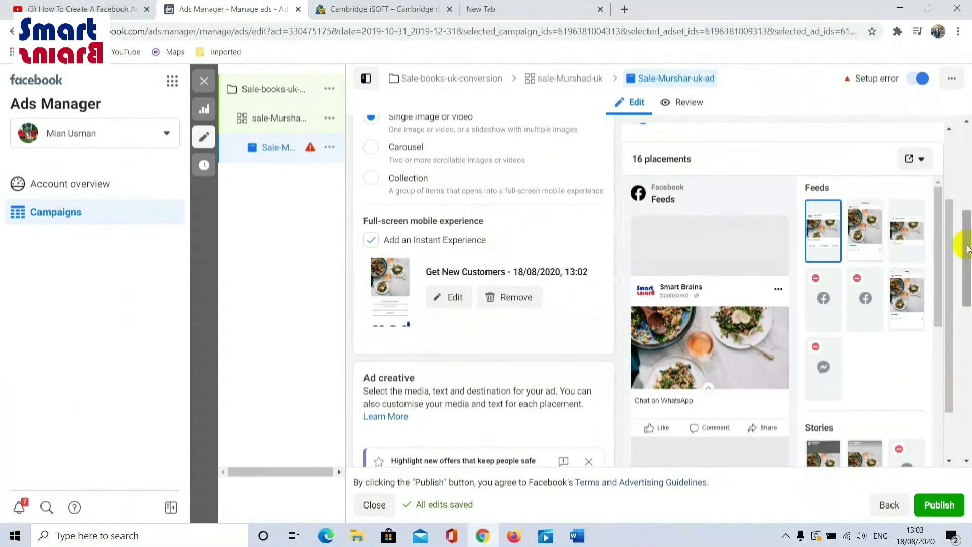
scroll(968, 287, "down", 3)
left_click_drag(968, 287, 967, 329)
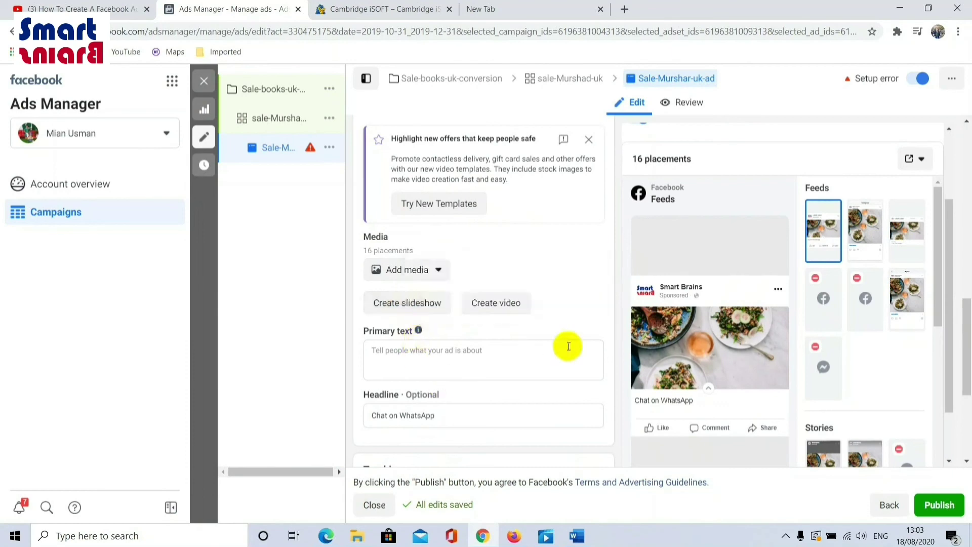
left_click_drag(967, 339, 967, 346)
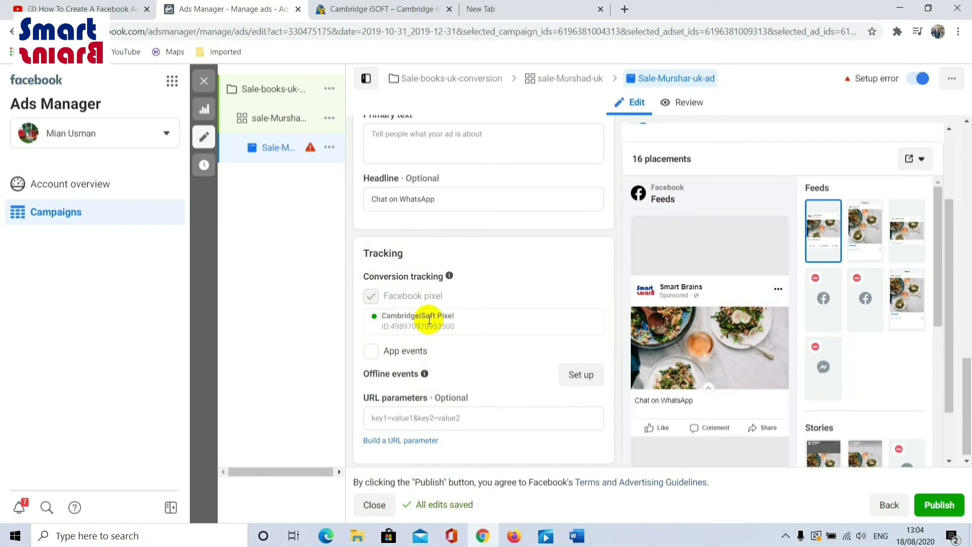
- Inspect the ViewContent event on the Cambridge iSOFT site with Facebook Pixel Helper and return to Ads Manager
left_click(379, 9)
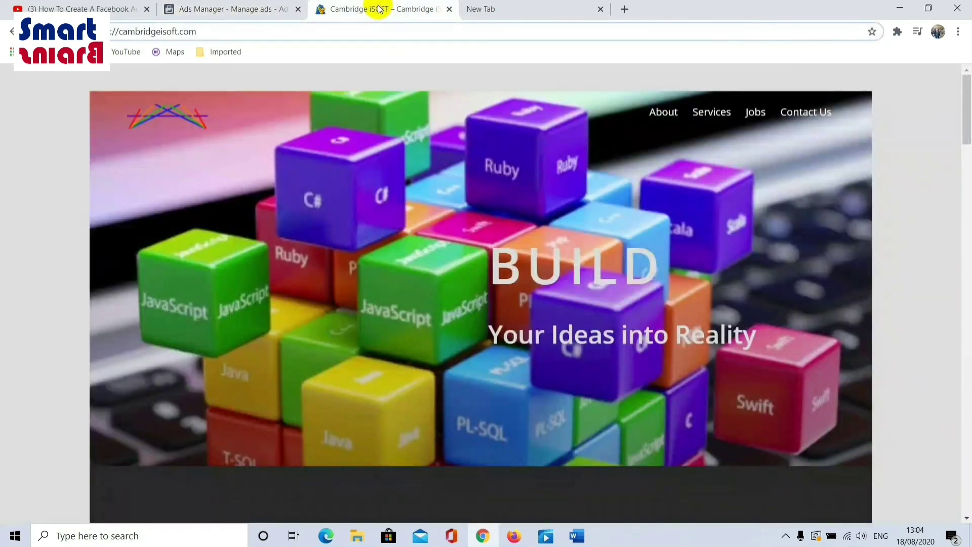
left_click(898, 31)
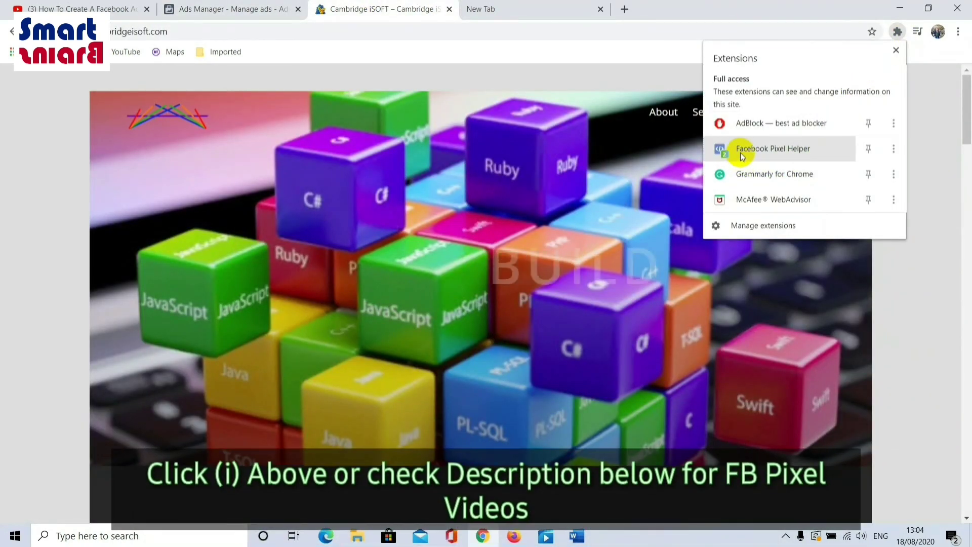
left_click(732, 153)
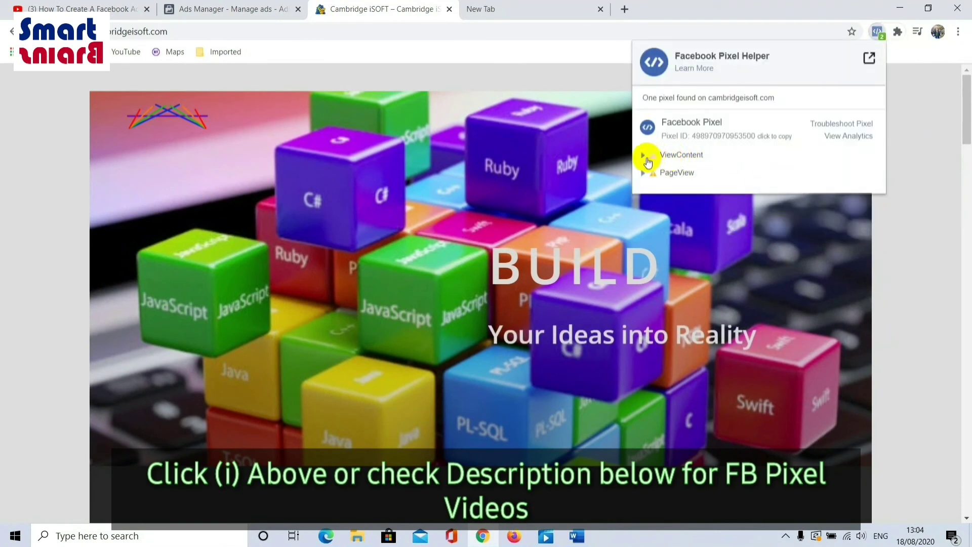
left_click(643, 155)
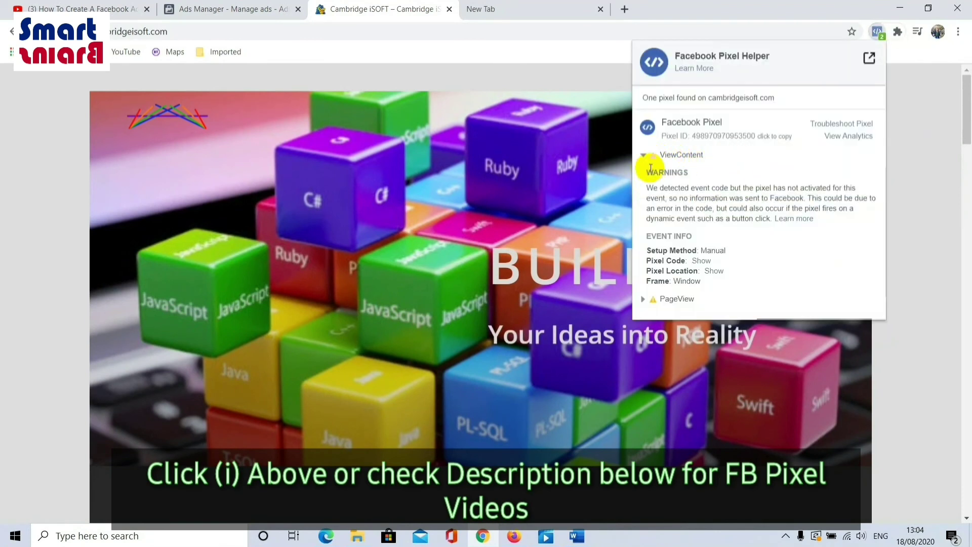
left_click(644, 155)
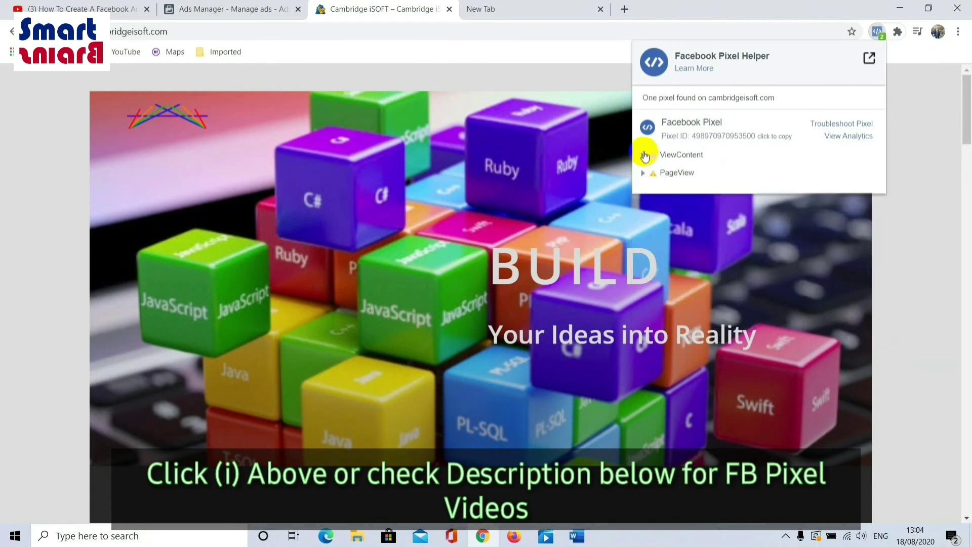
left_click(925, 84)
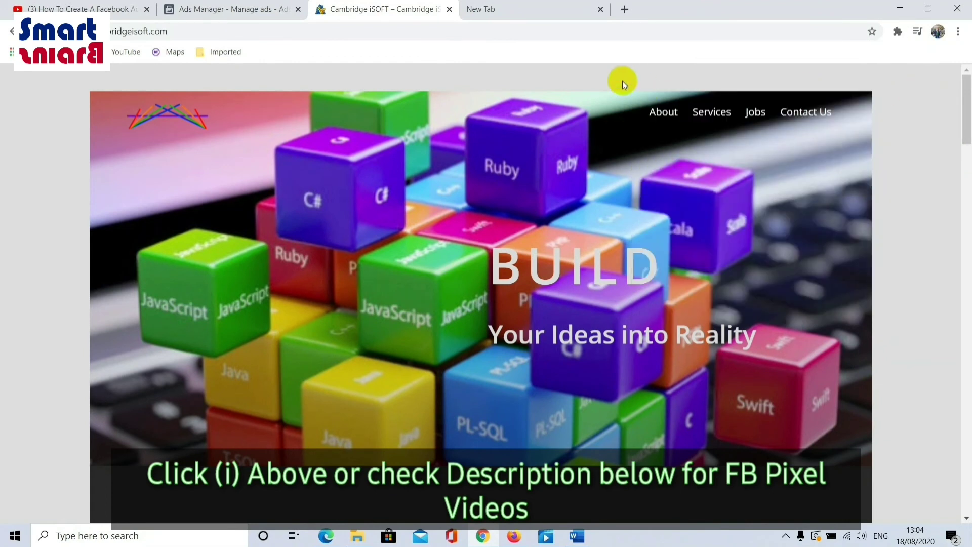
left_click(231, 9)
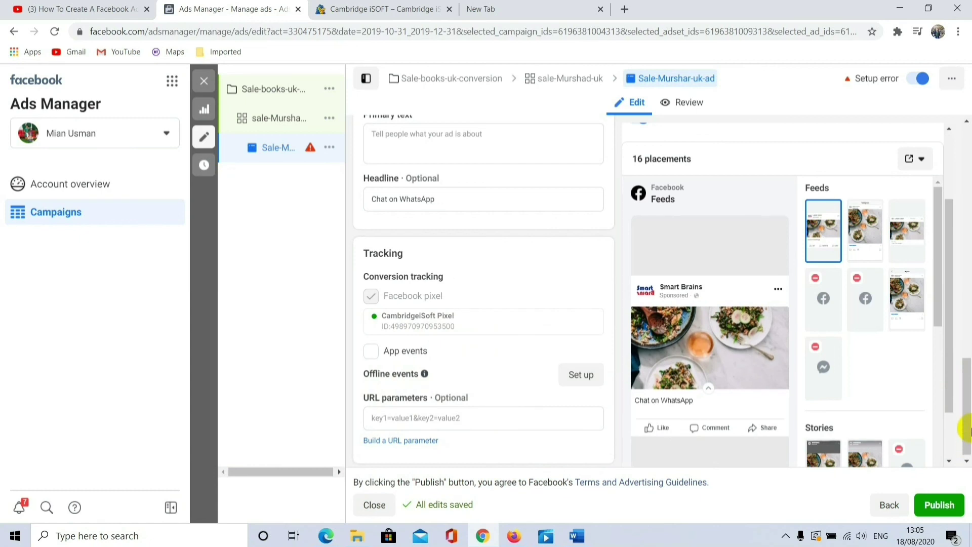
- Check the error details flagged on the ad in the campaign tree, leaving its name as it is
left_click_drag(967, 423, 967, 427)
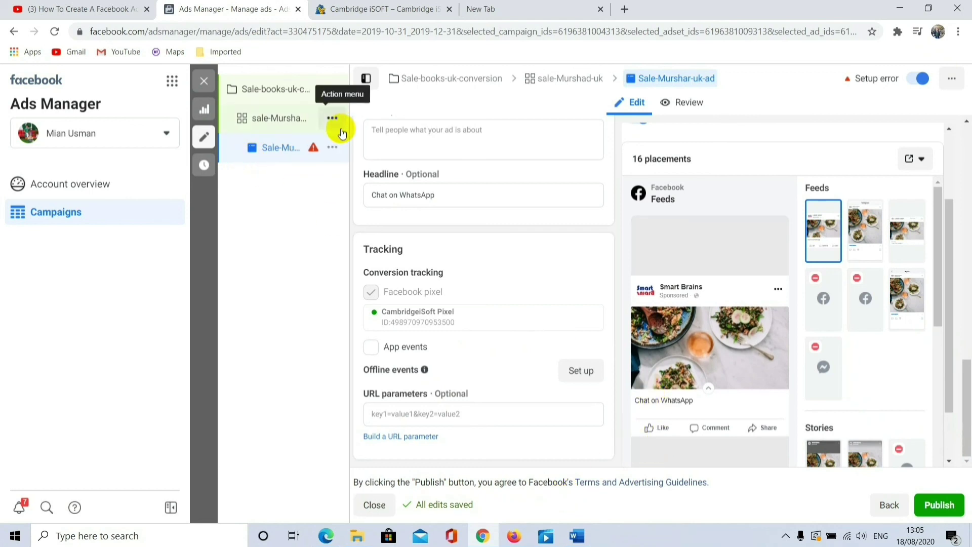
left_click(315, 152)
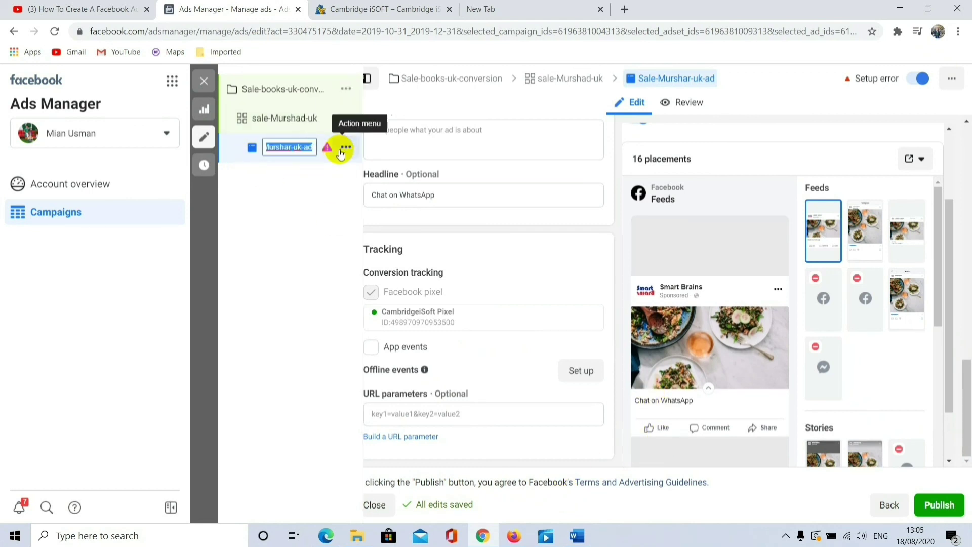
mouse_move(326, 154)
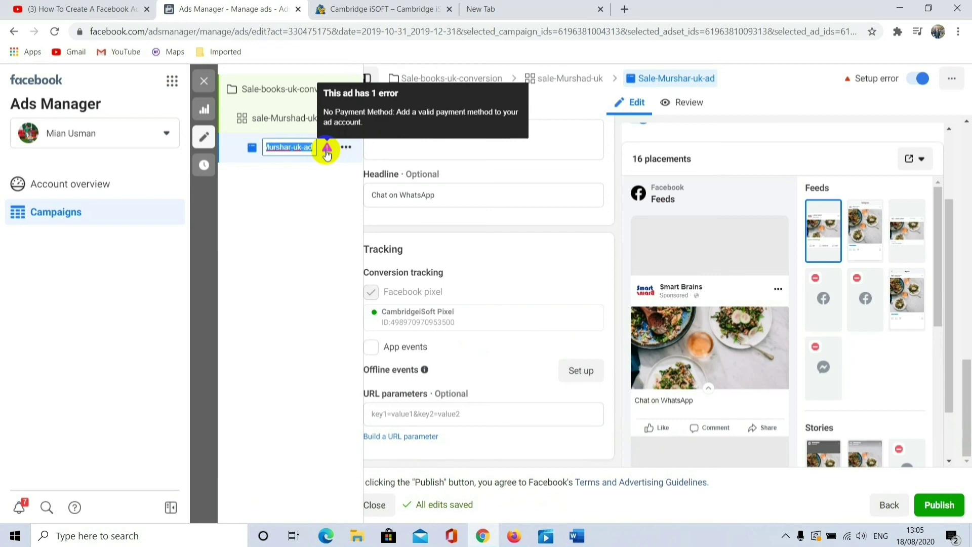
left_click(315, 225)
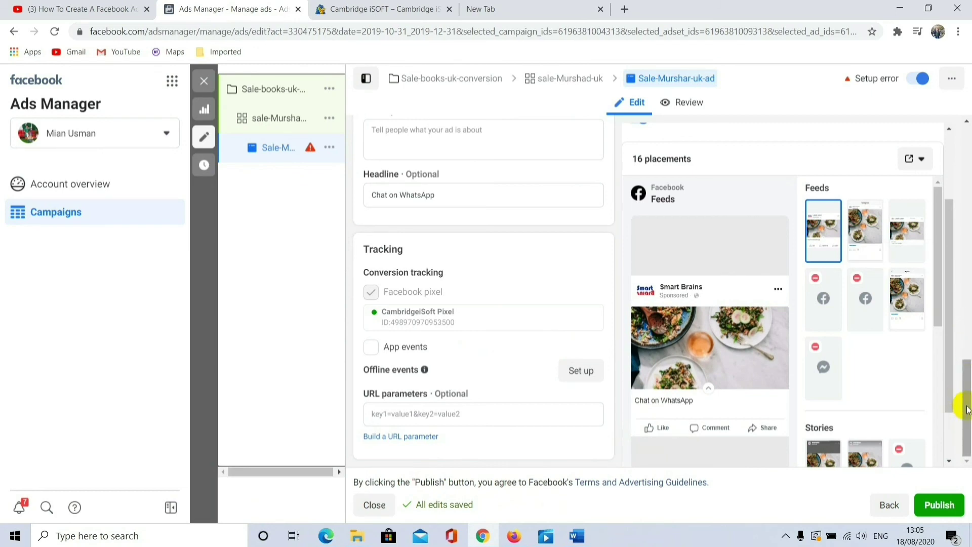
left_click(935, 509)
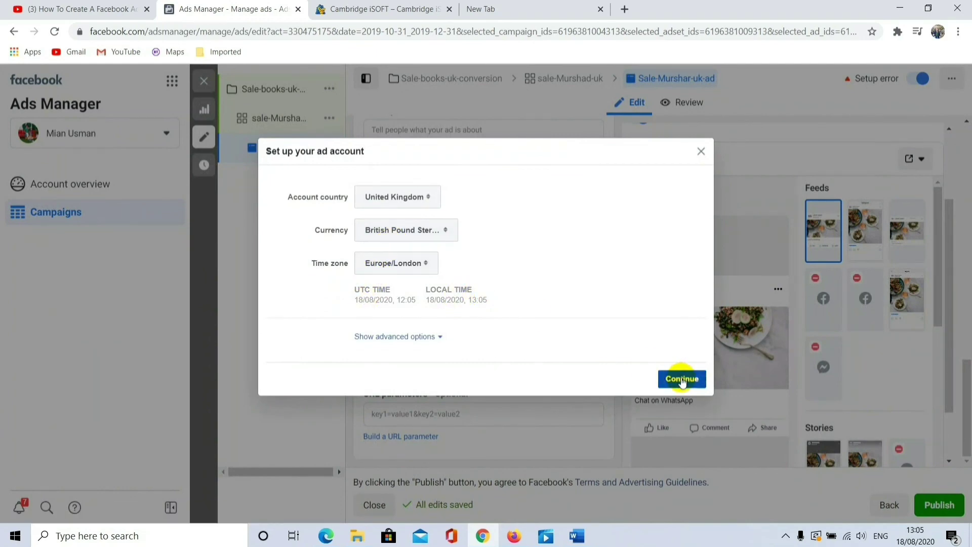
left_click(682, 380)
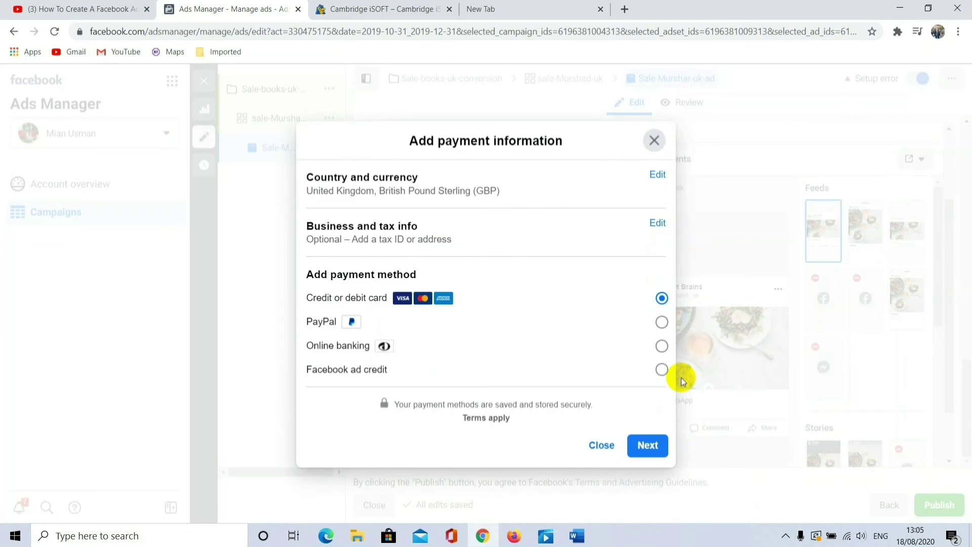
left_click(395, 374)
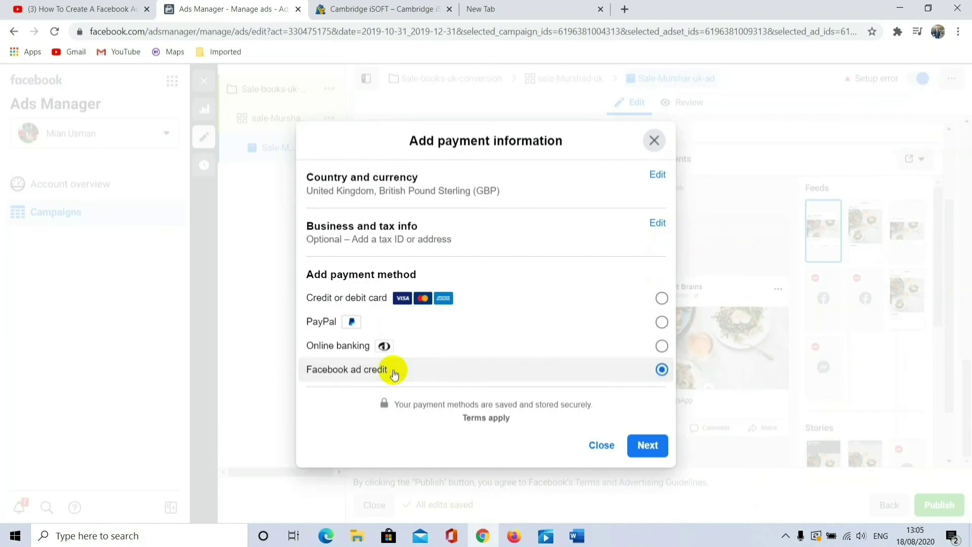
left_click(606, 453)
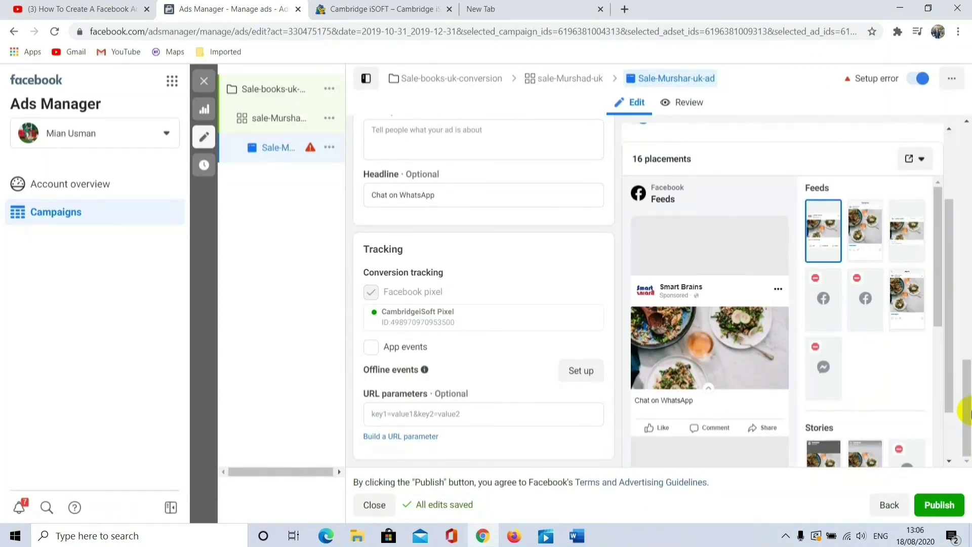
- Publish the ad, reveal the account setup's advanced options, accept United Kingdom, British Pound Sterling and Europe/London, and proceed with credit or debit card payment
left_click(935, 504)
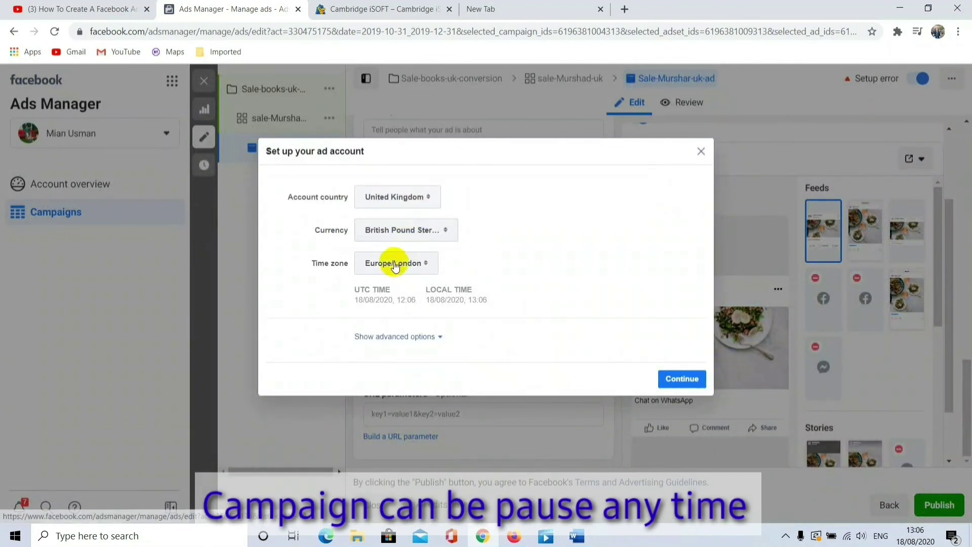
left_click(437, 336)
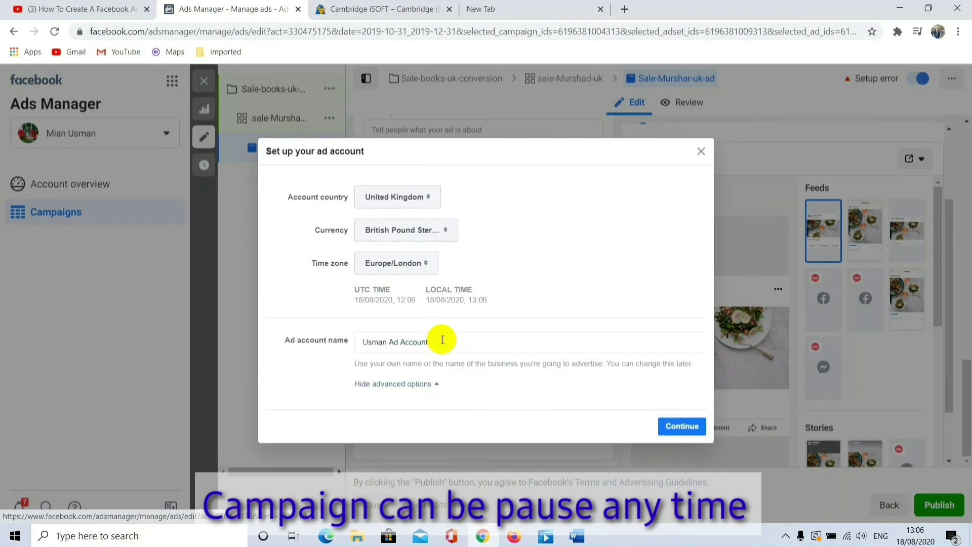
left_click(680, 426)
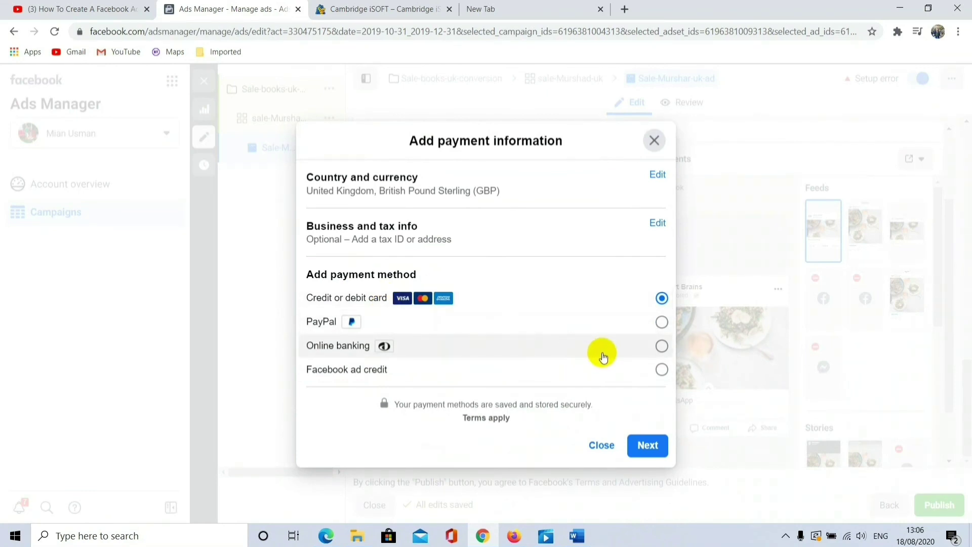
left_click(647, 446)
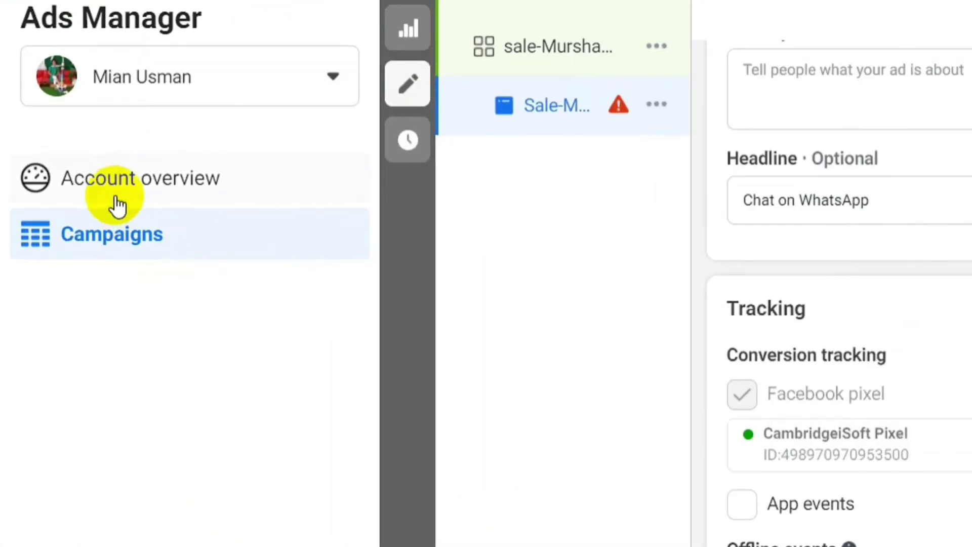
- Open the account overview and switch to the second listed Business Manager account
left_click(113, 188)
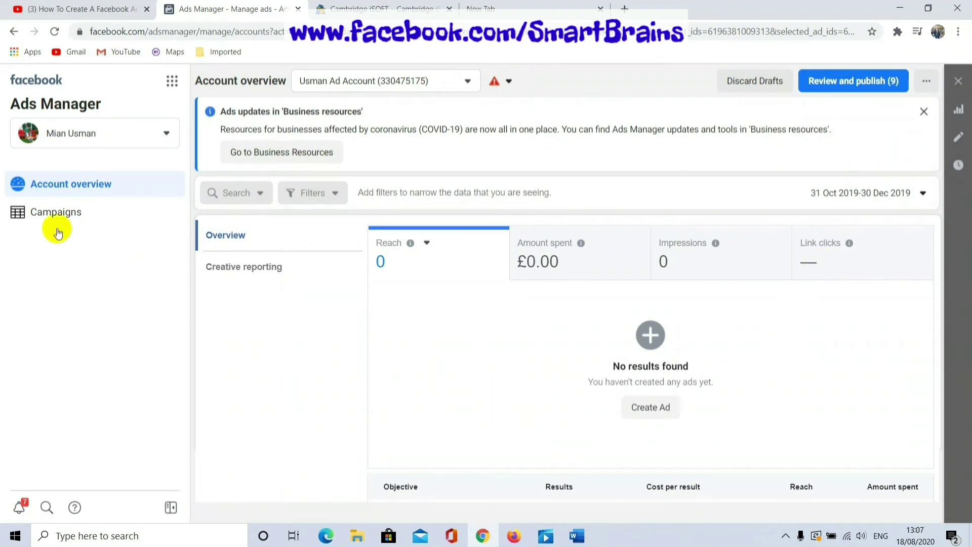
left_click(165, 133)
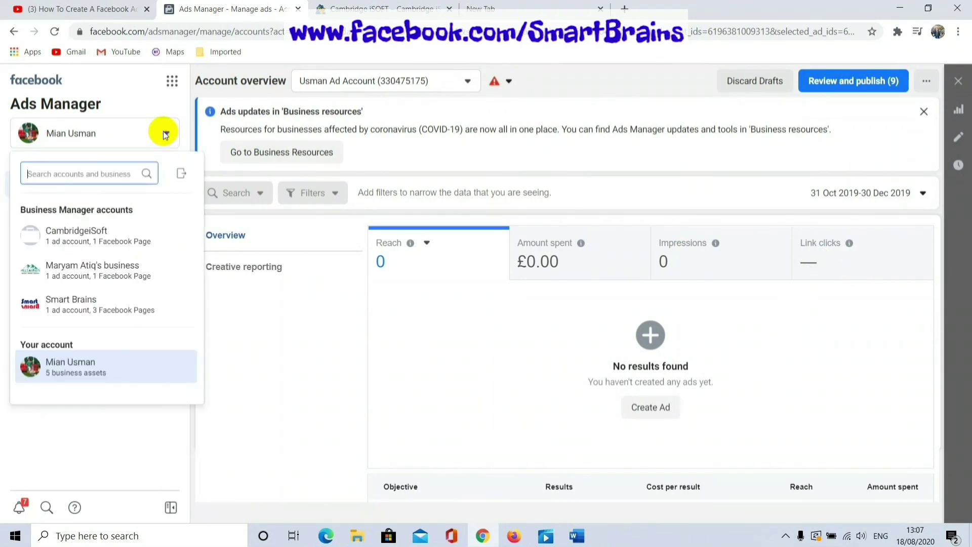
left_click(80, 275)
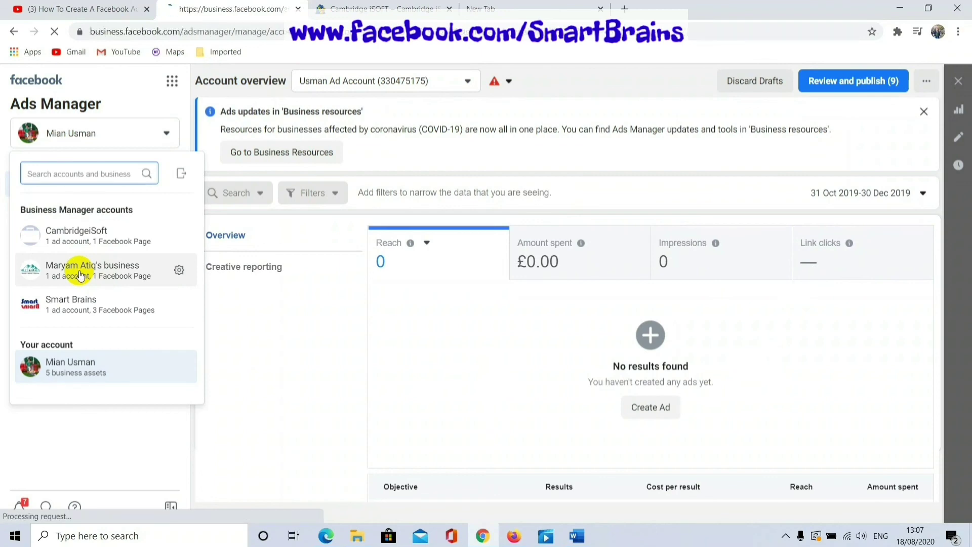